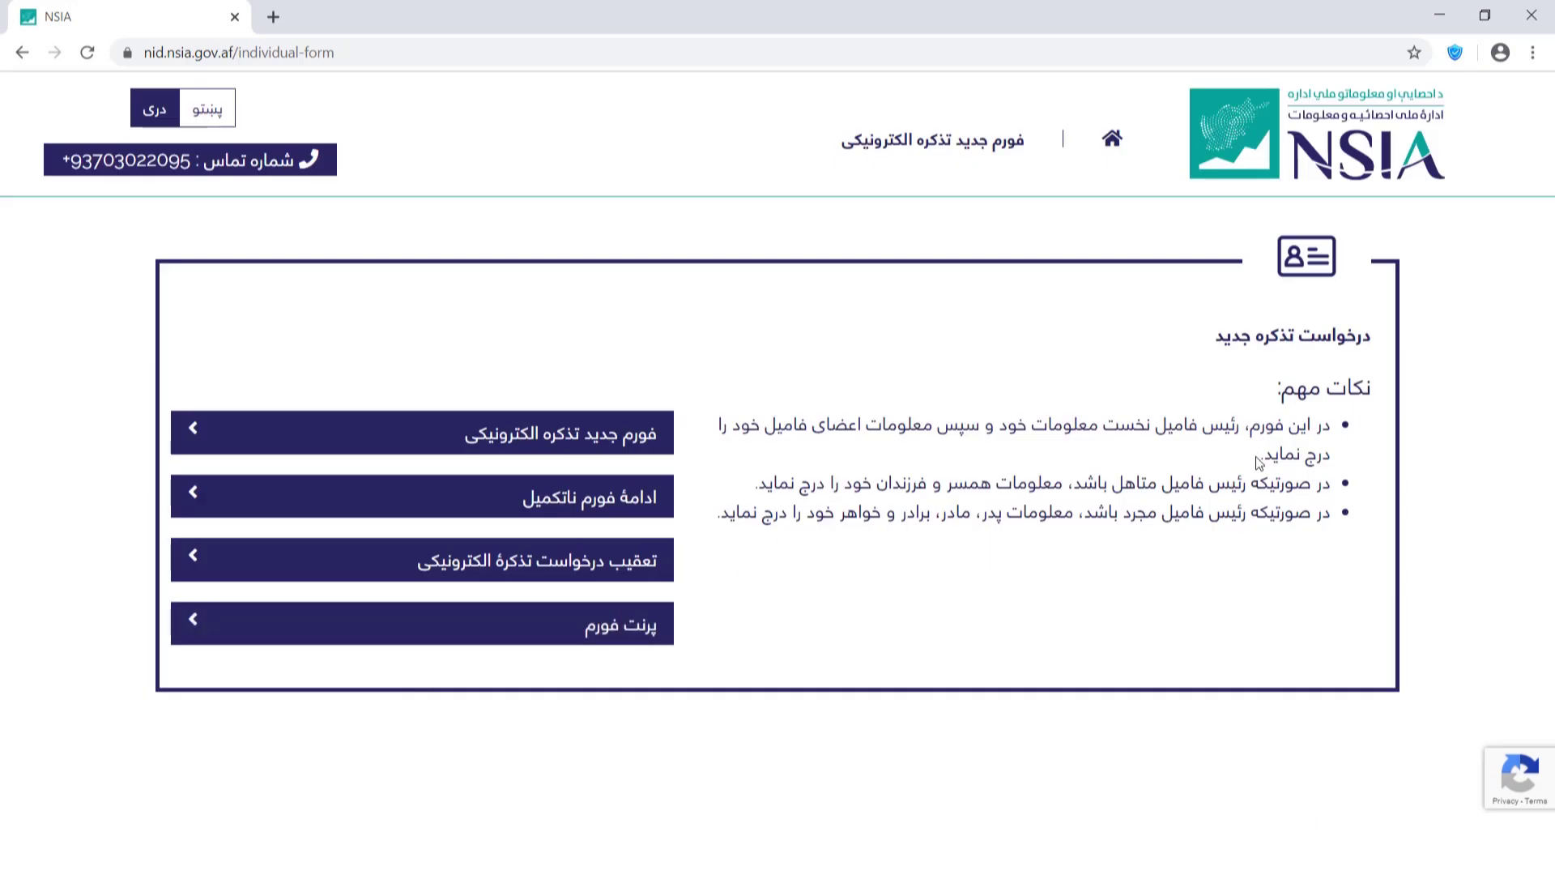
Read through the three notes on the form's introduction page.
left_click_drag(1262, 464, 1333, 429)
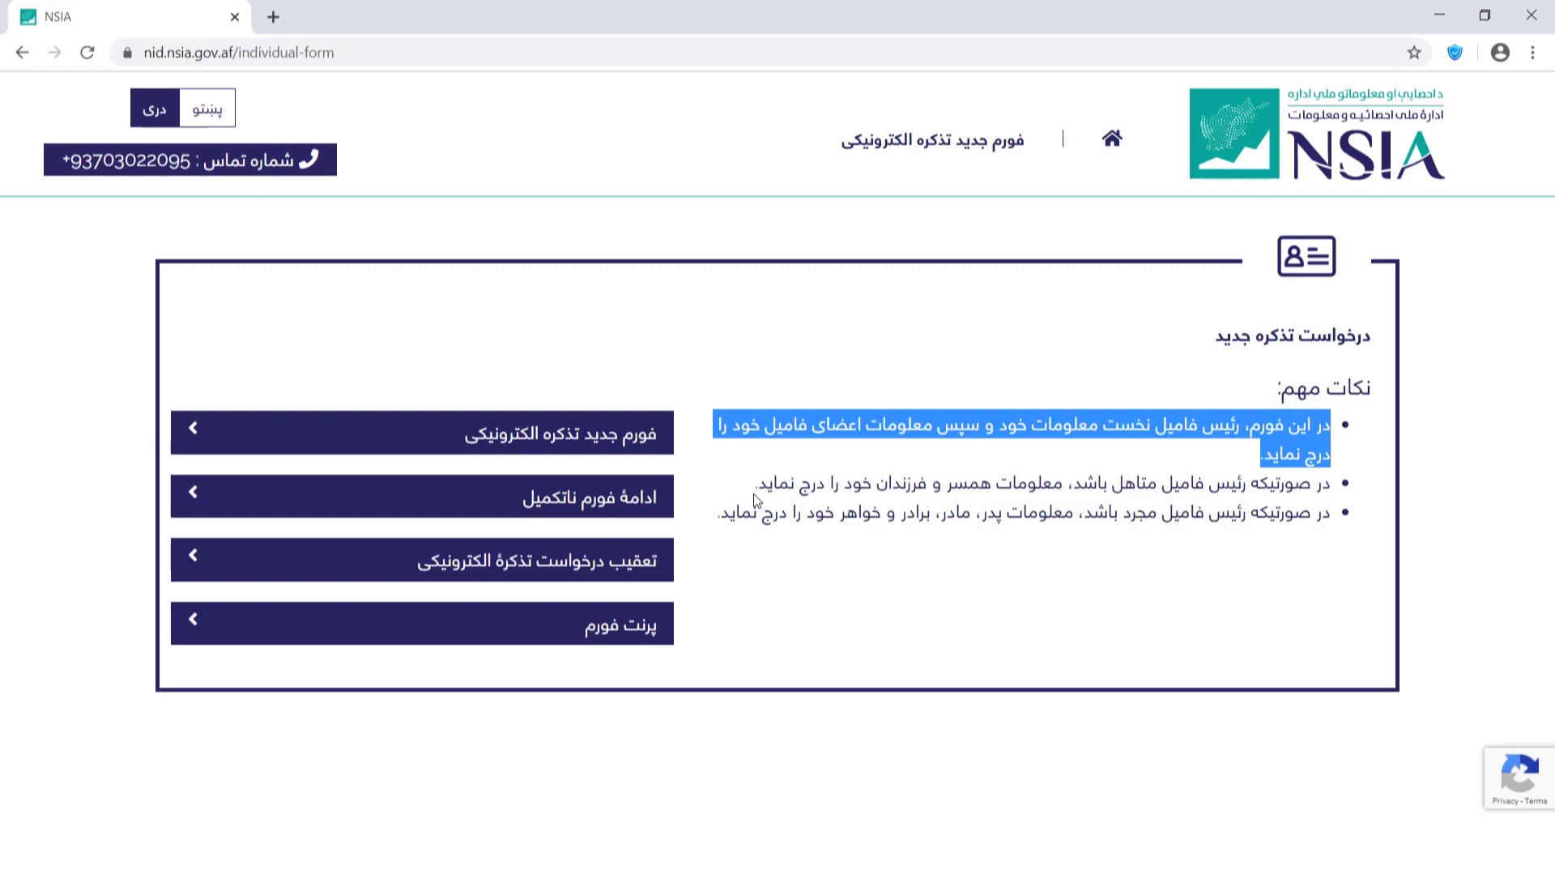
left_click_drag(753, 490, 1331, 478)
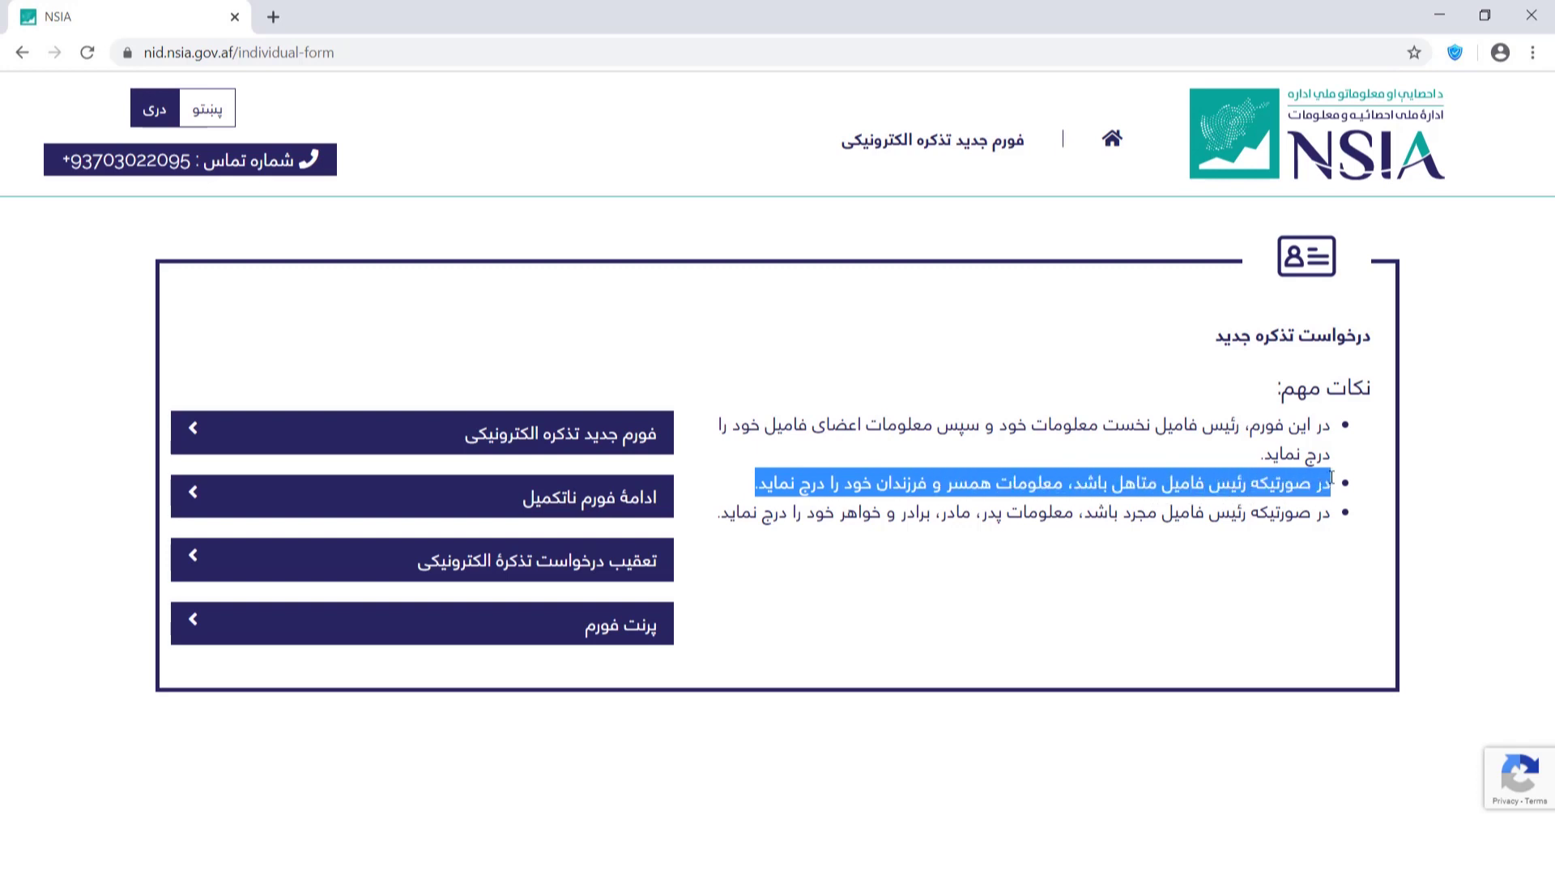
left_click(720, 516)
left_click_drag(719, 516, 1324, 535)
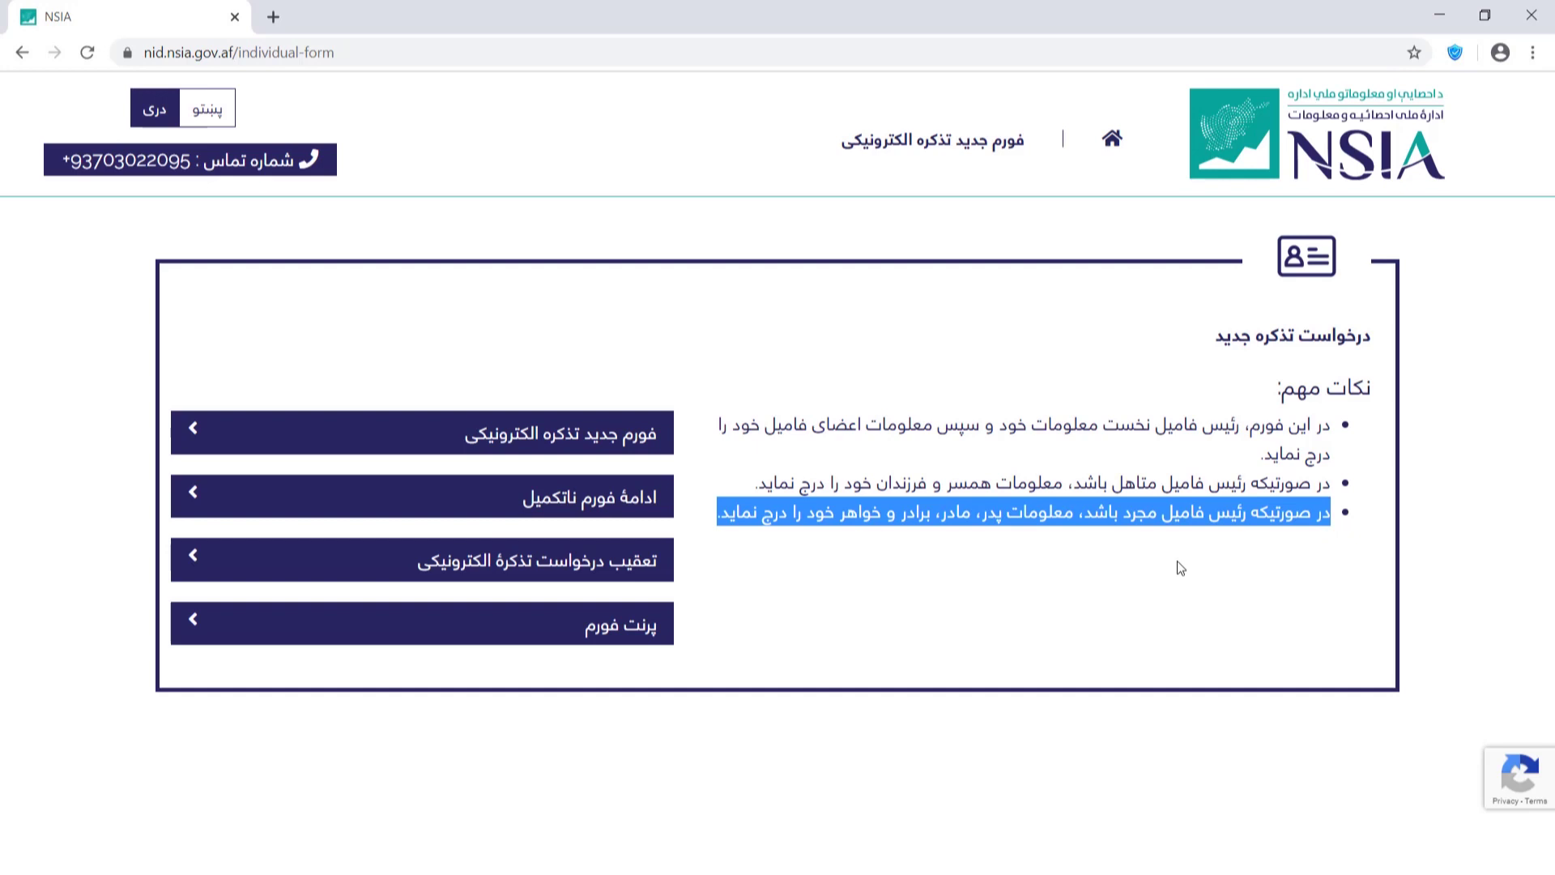
left_click(894, 610)
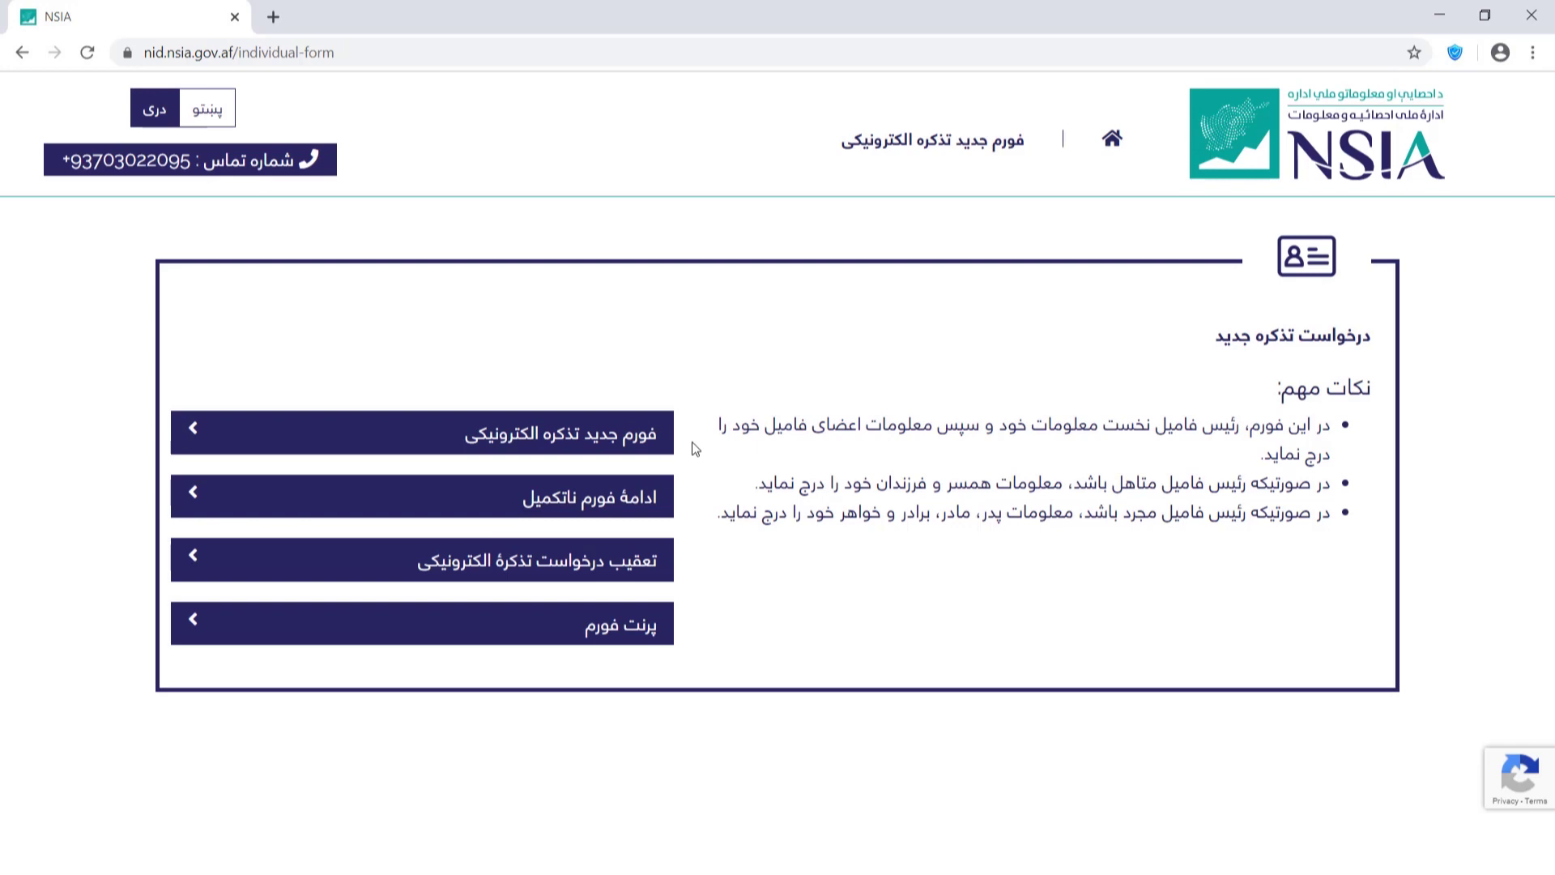
Begin a new electronic tazkira application, then highlight its assigned request code and the section-saving note.
left_click(654, 448)
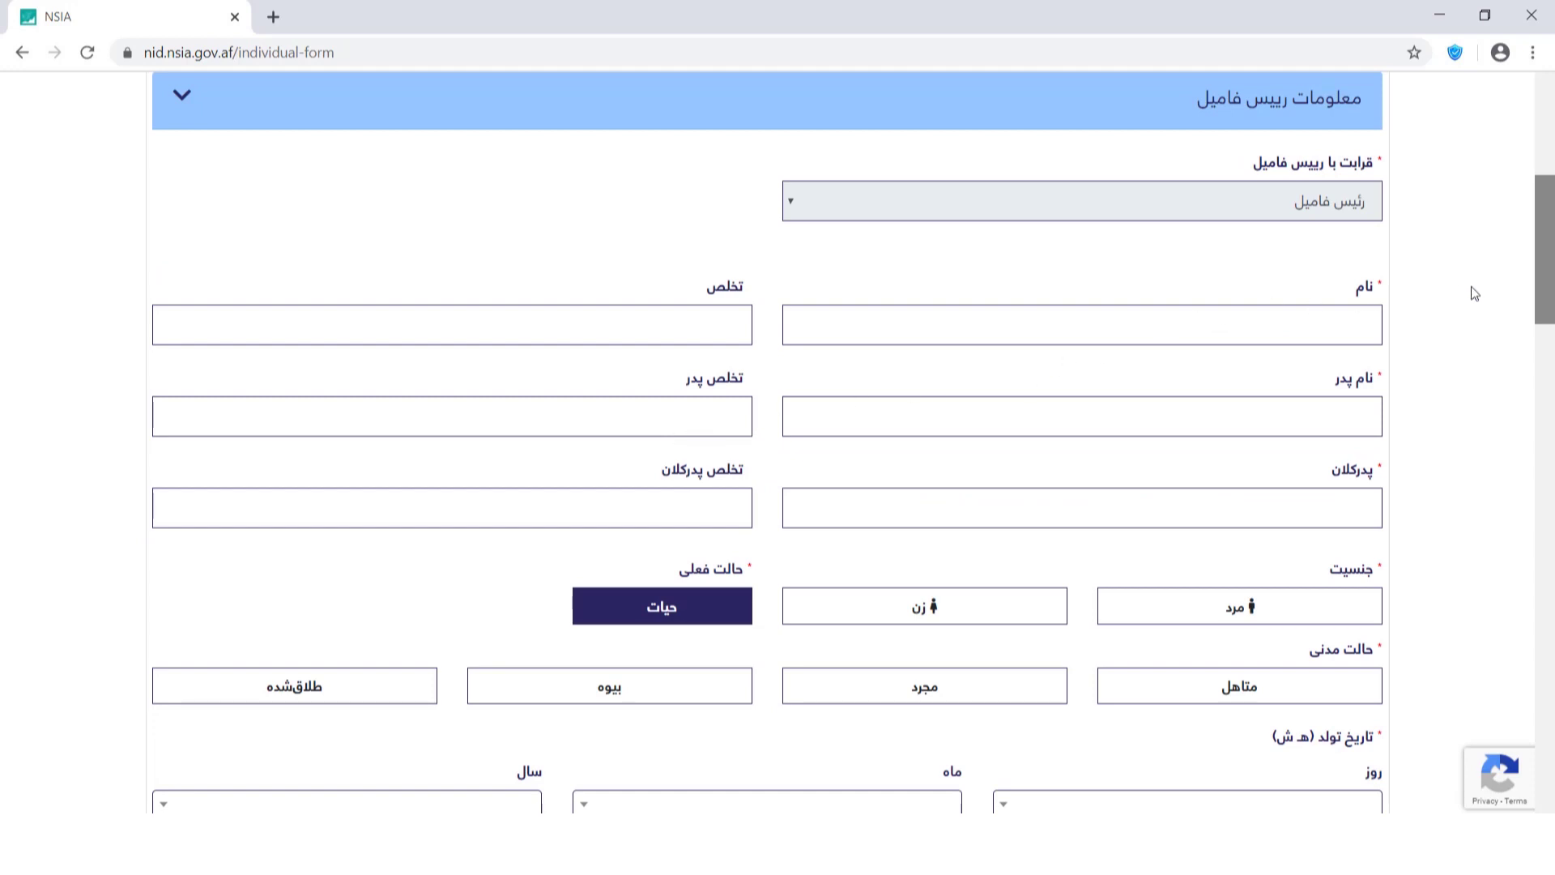
scroll(1474, 286, "up", 6)
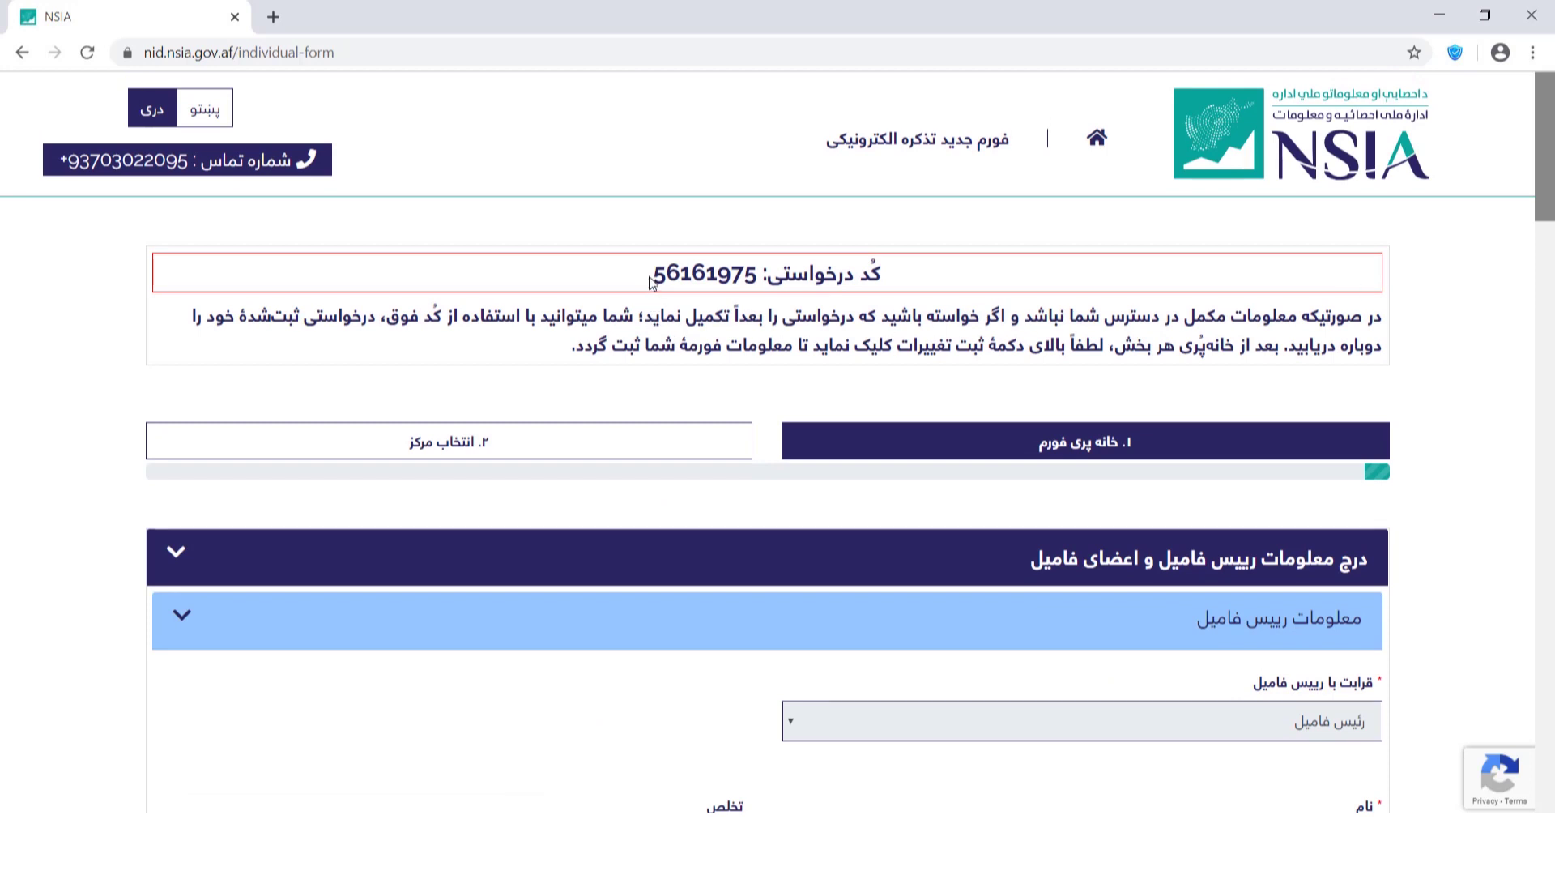
left_click_drag(654, 273, 756, 276)
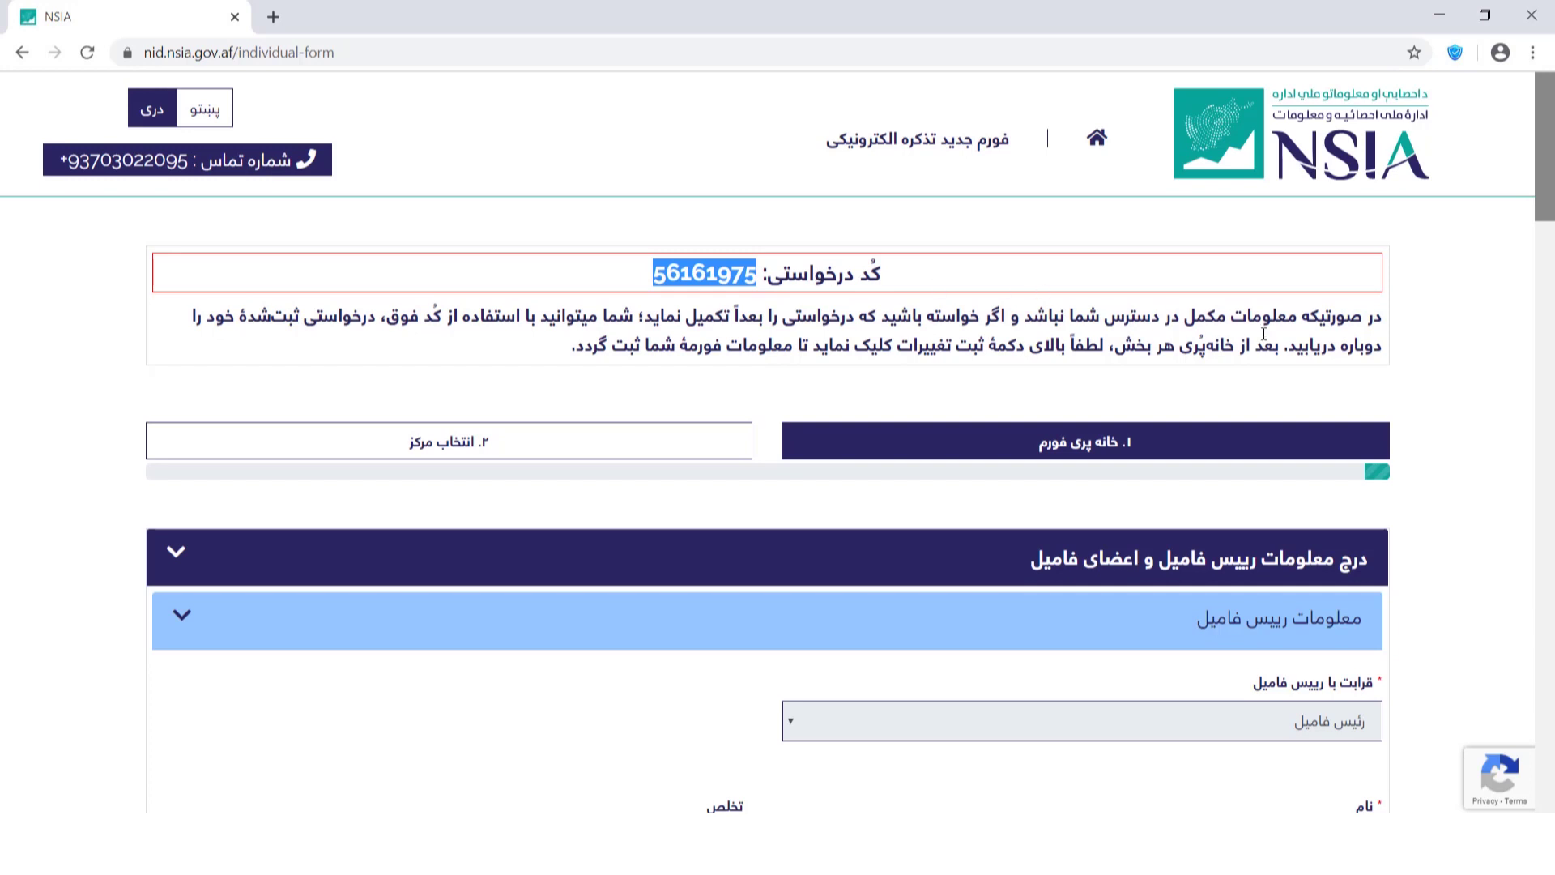
left_click(1438, 304)
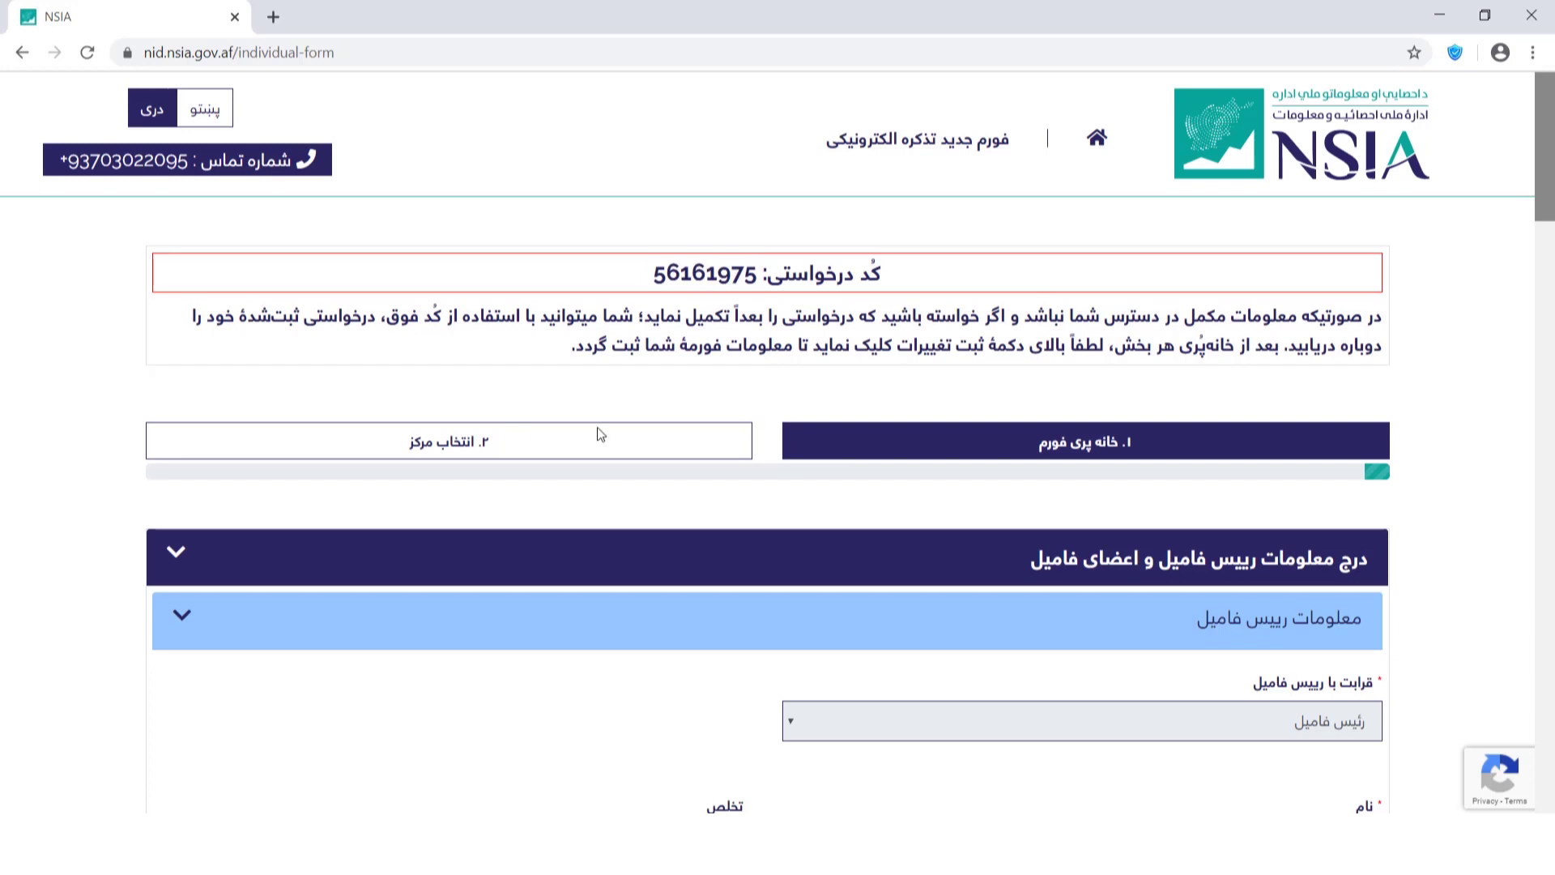
left_click_drag(546, 352, 1382, 327)
Enter the family head's first, father's and grandfather's names and the three matching surnames.
scroll(1383, 340, "down", 6)
left_click(1345, 347)
left_click(1343, 447)
left_click(1346, 531)
left_click(719, 347)
left_click(719, 440)
left_click(682, 523)
left_click(1232, 630)
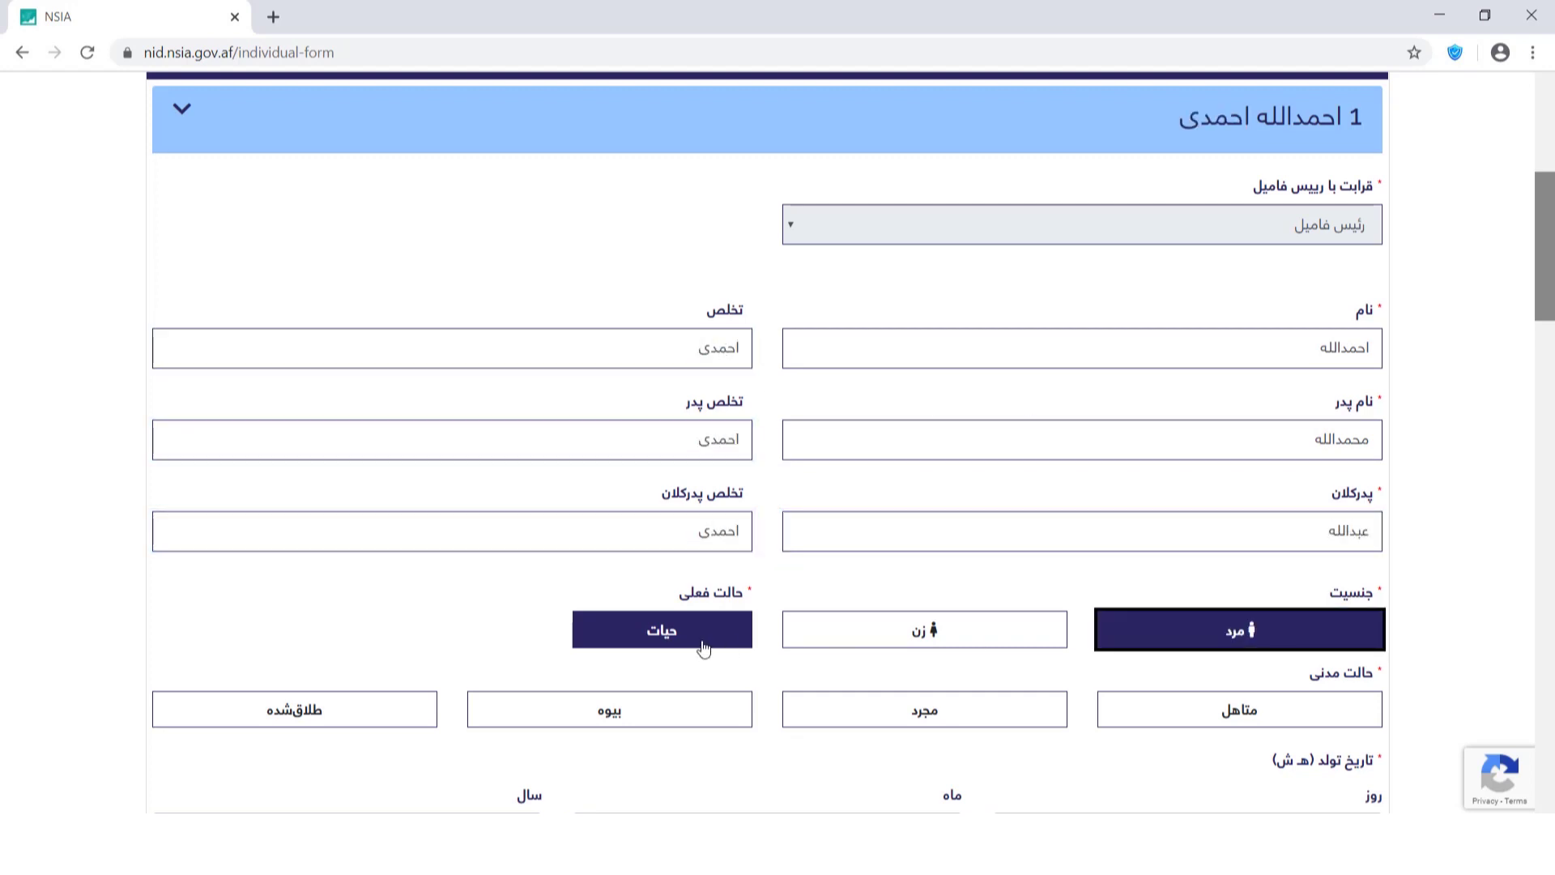
scroll(1305, 316, "down", 5)
left_click(1241, 209)
left_click(1260, 328)
left_click(1268, 471)
left_click(944, 336)
left_click(891, 470)
left_click(468, 340)
scroll(510, 478, "down", 20)
scroll(507, 486, "up", 12)
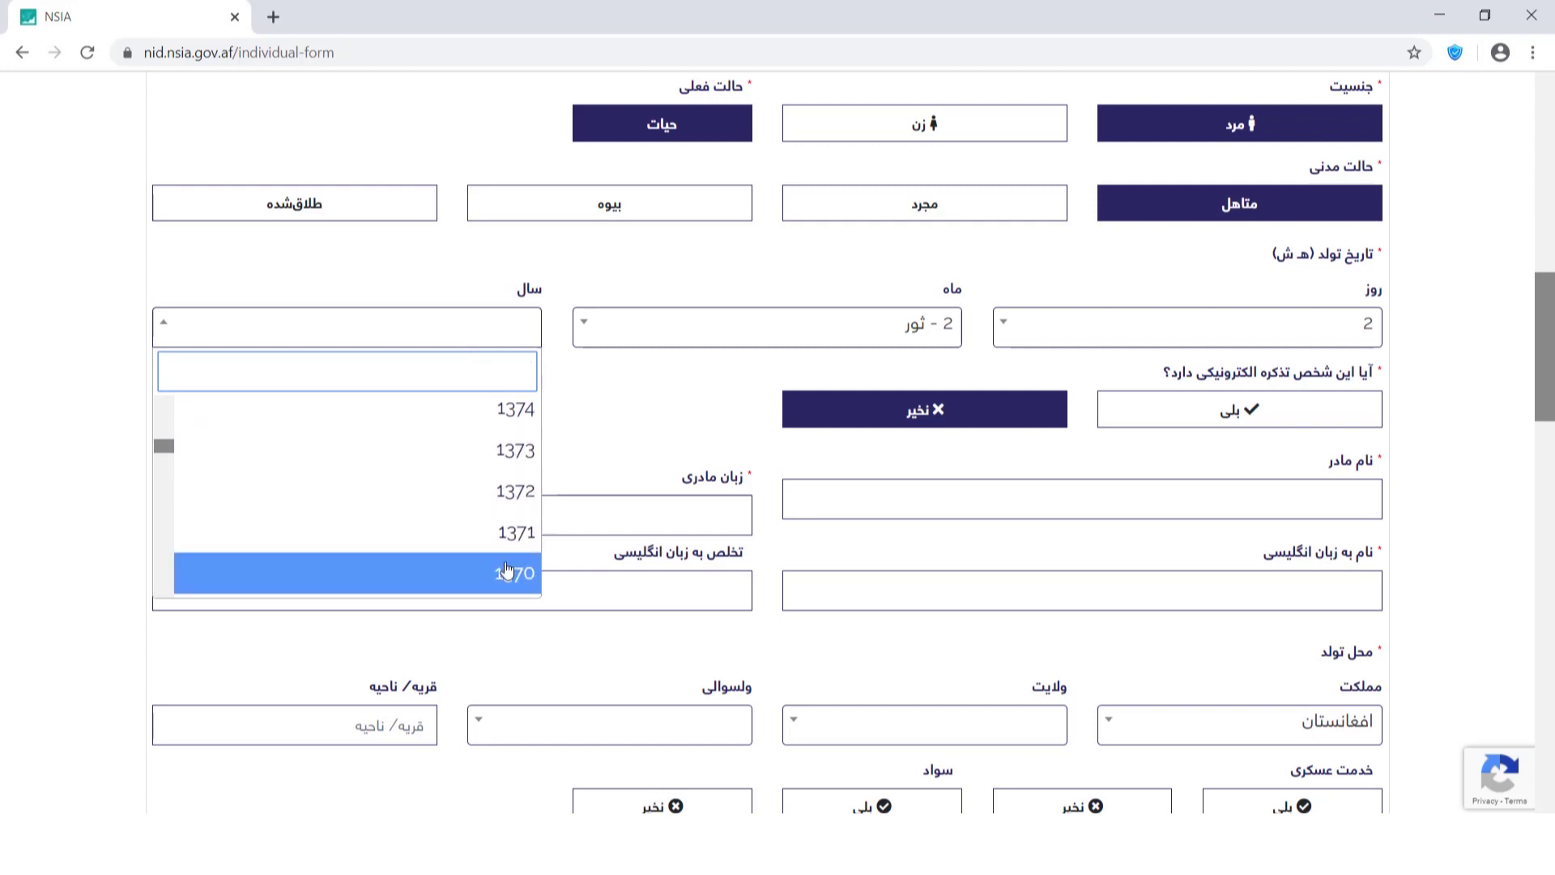
left_click(508, 570)
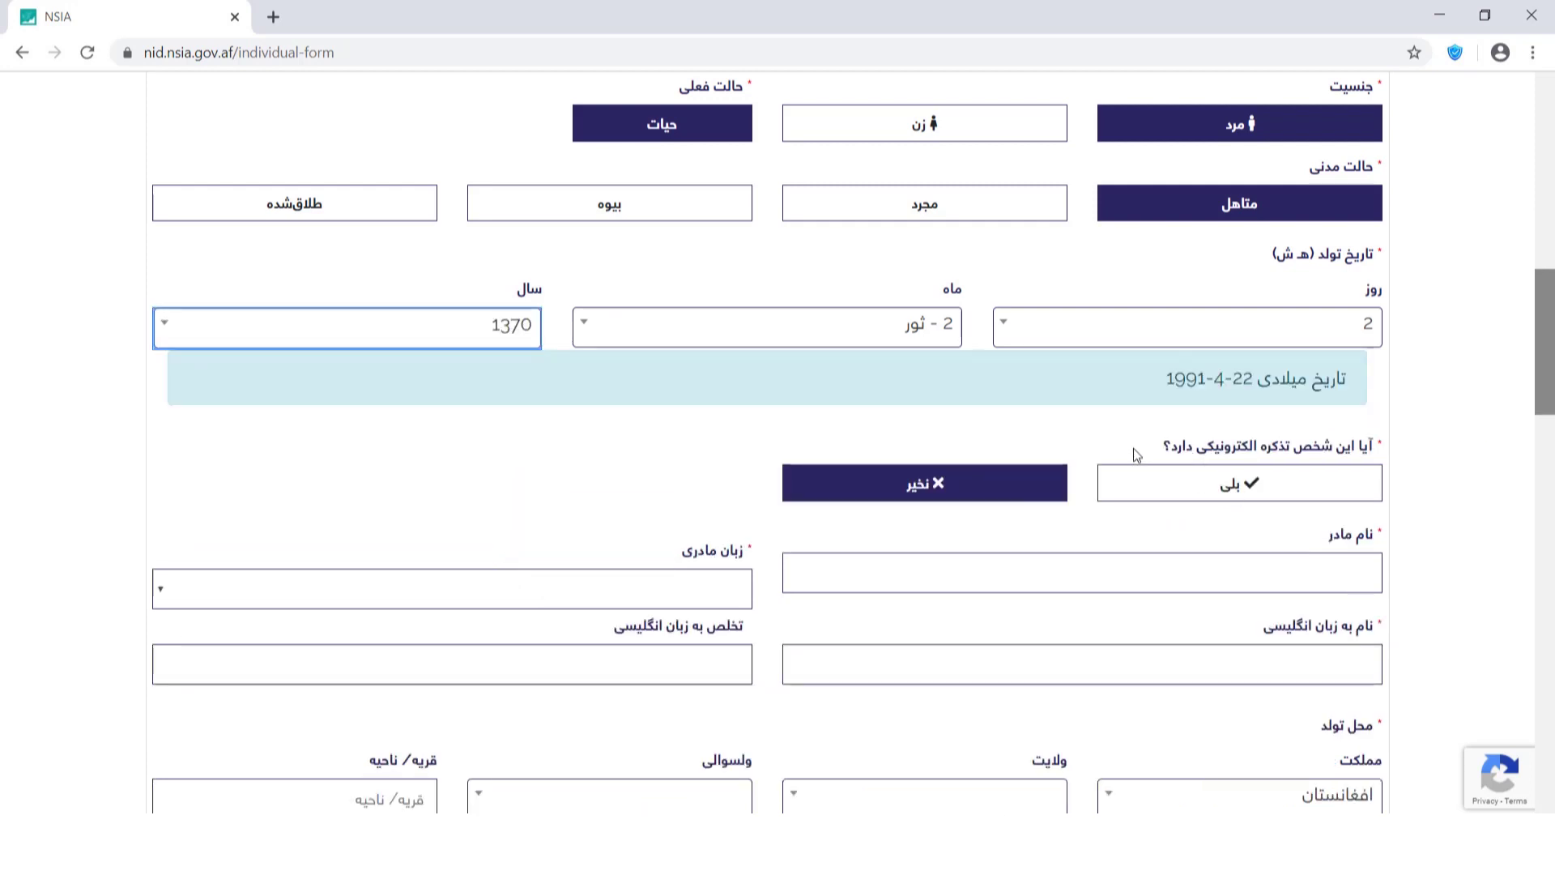
Answer no to already holding an e-tazkira, after briefly trying yes with a number.
left_click_drag(1160, 451, 1379, 451)
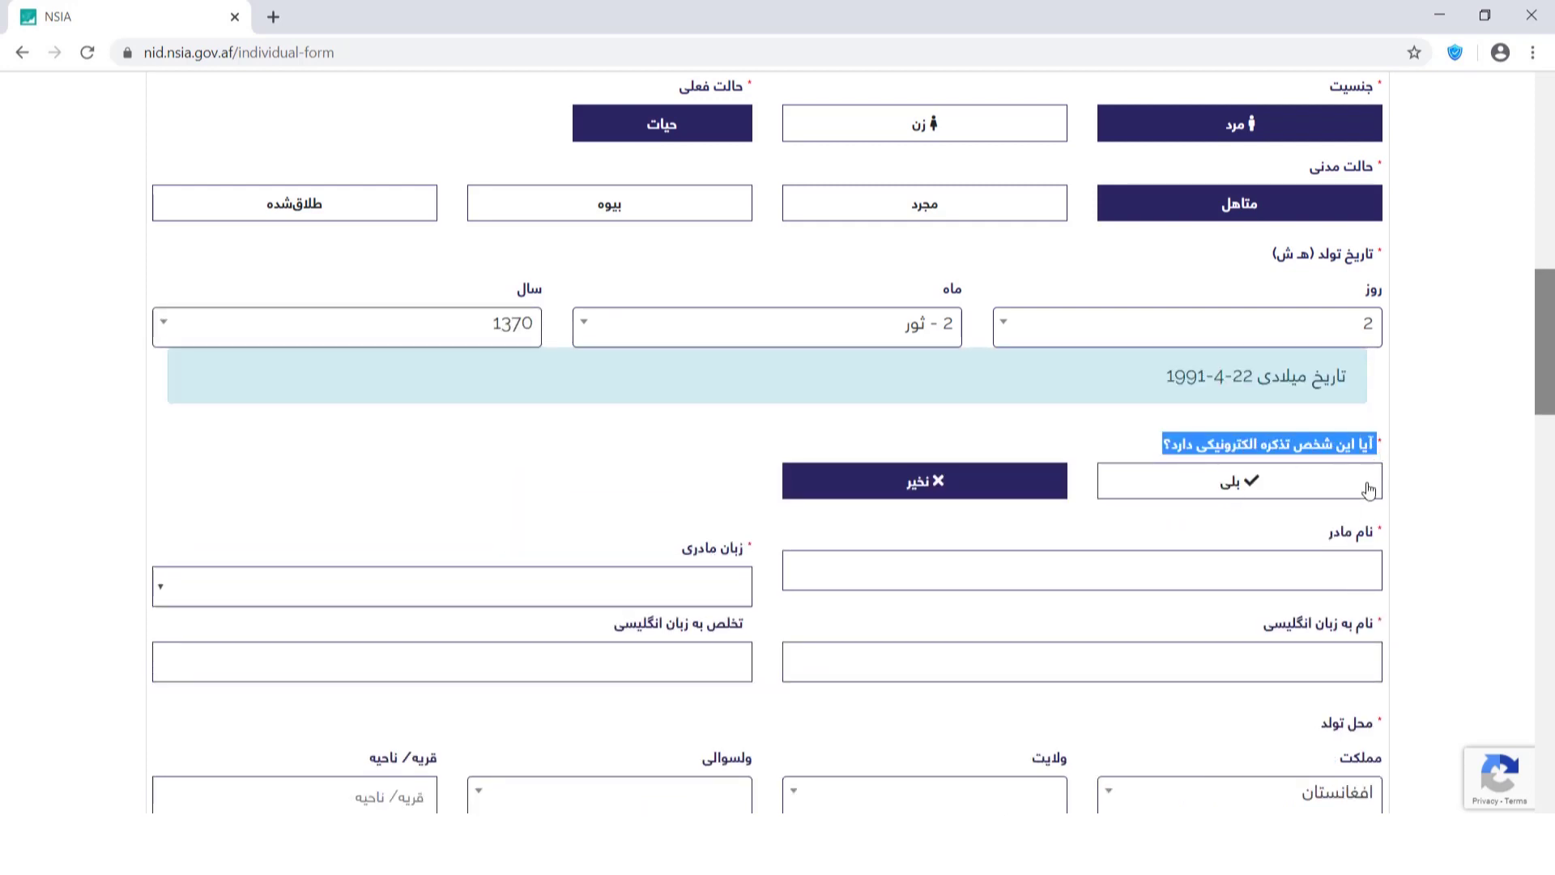
left_click(1262, 485)
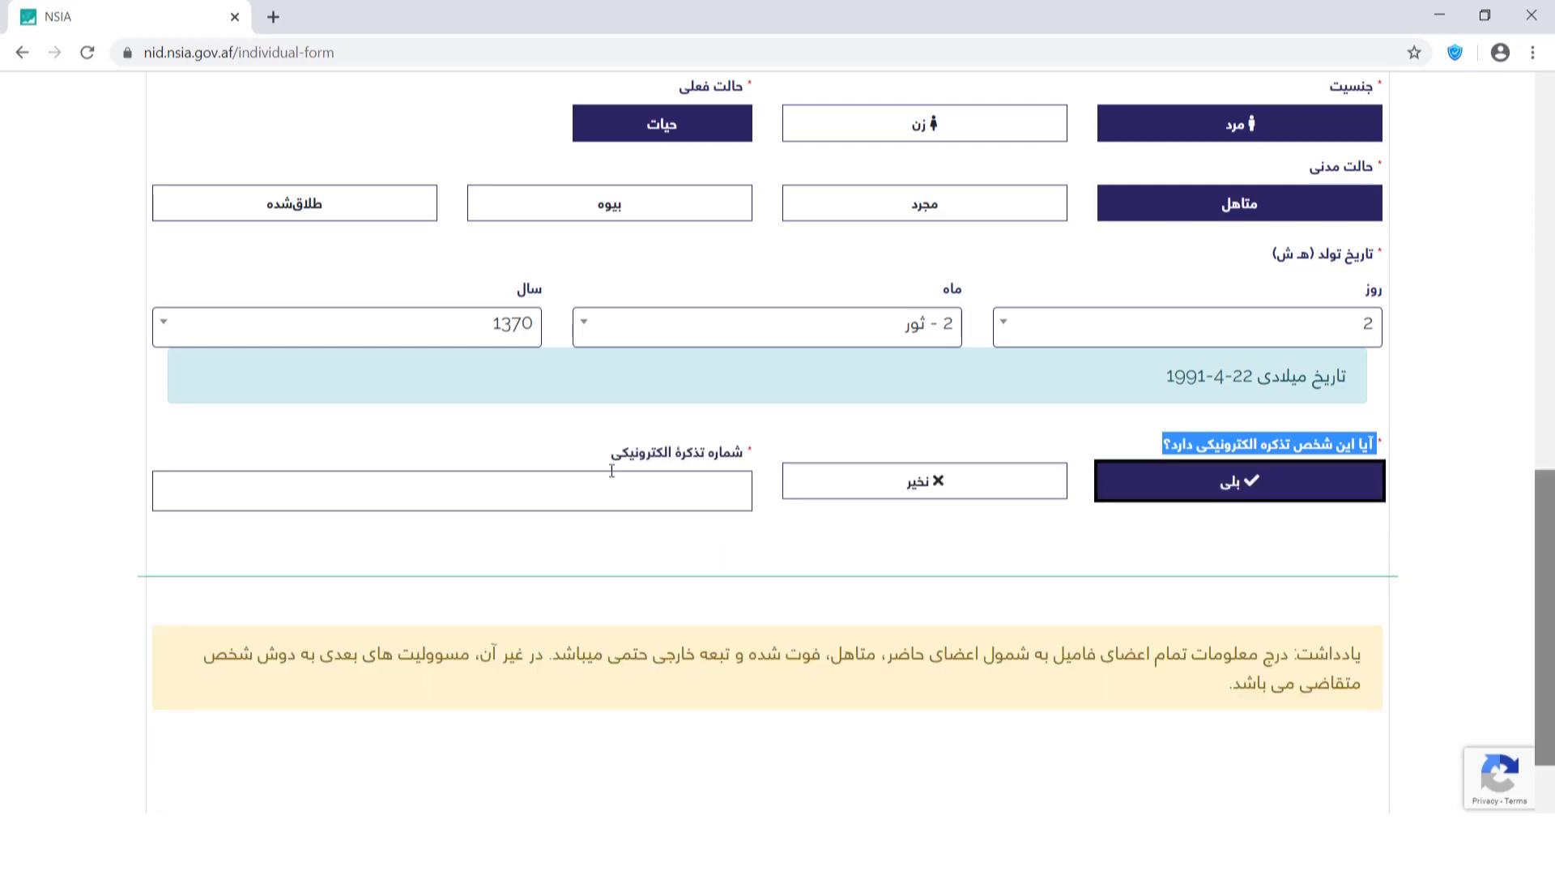
left_click_drag(612, 454, 737, 456)
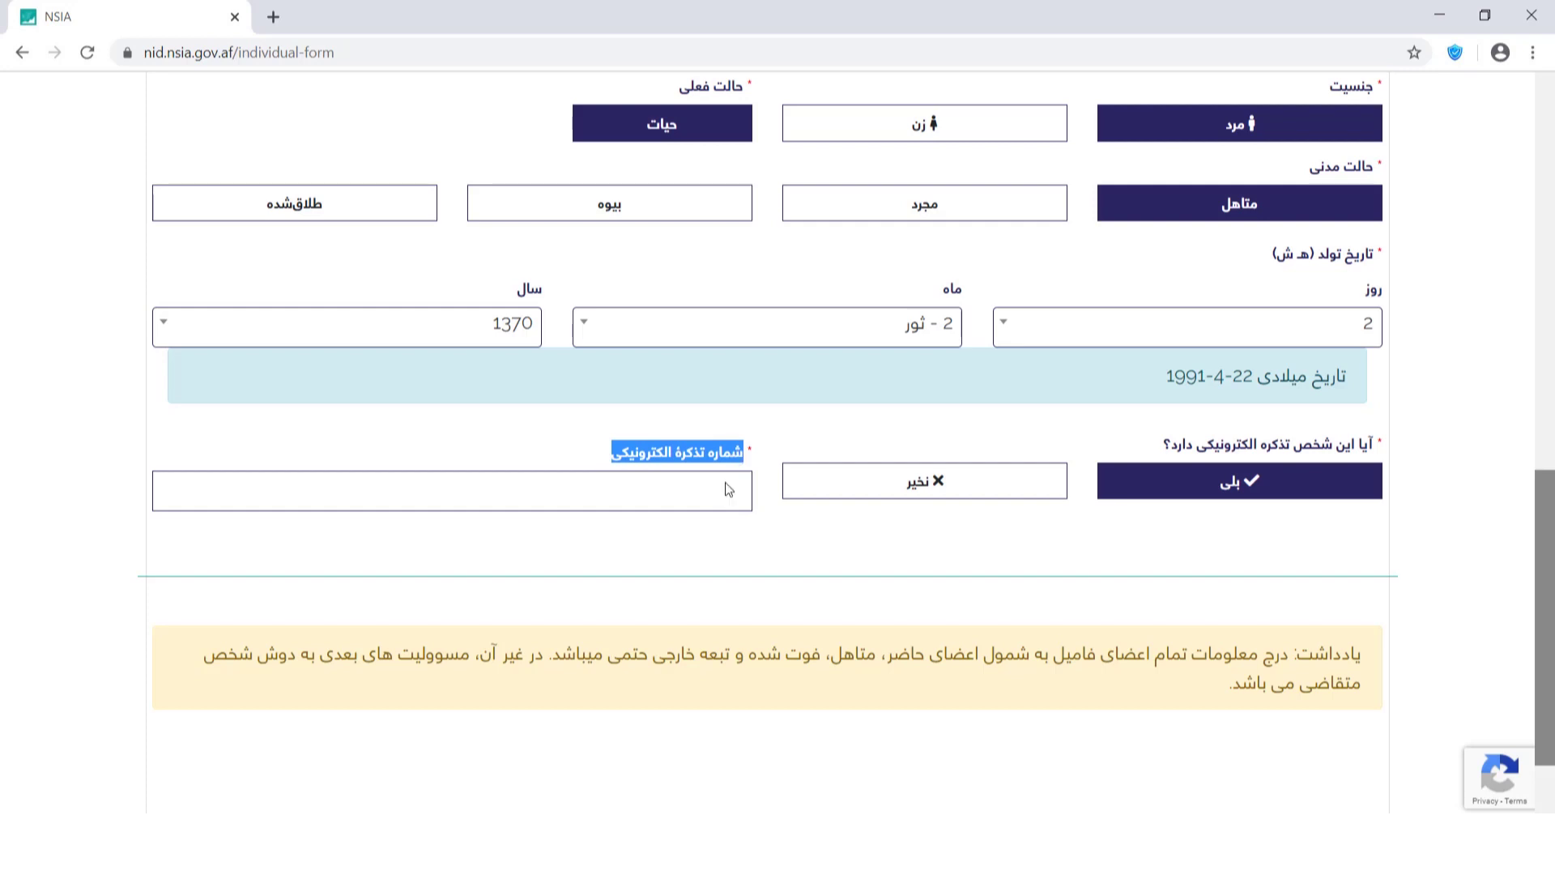
left_click(729, 490)
type("0000-0000-00000")
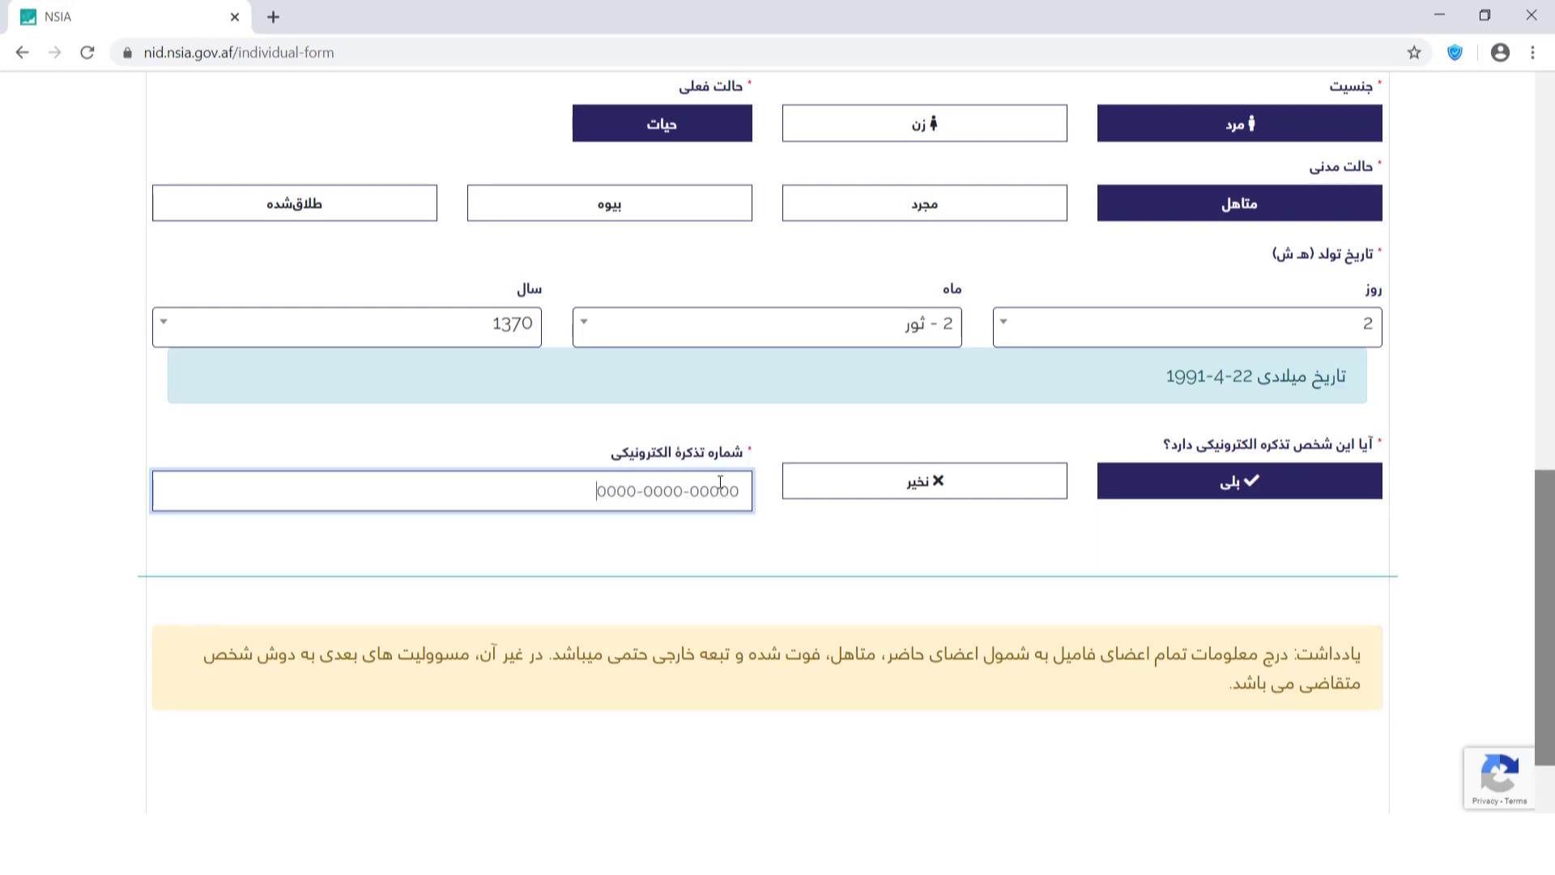
left_click(979, 486)
scroll(1525, 426, "up", 3)
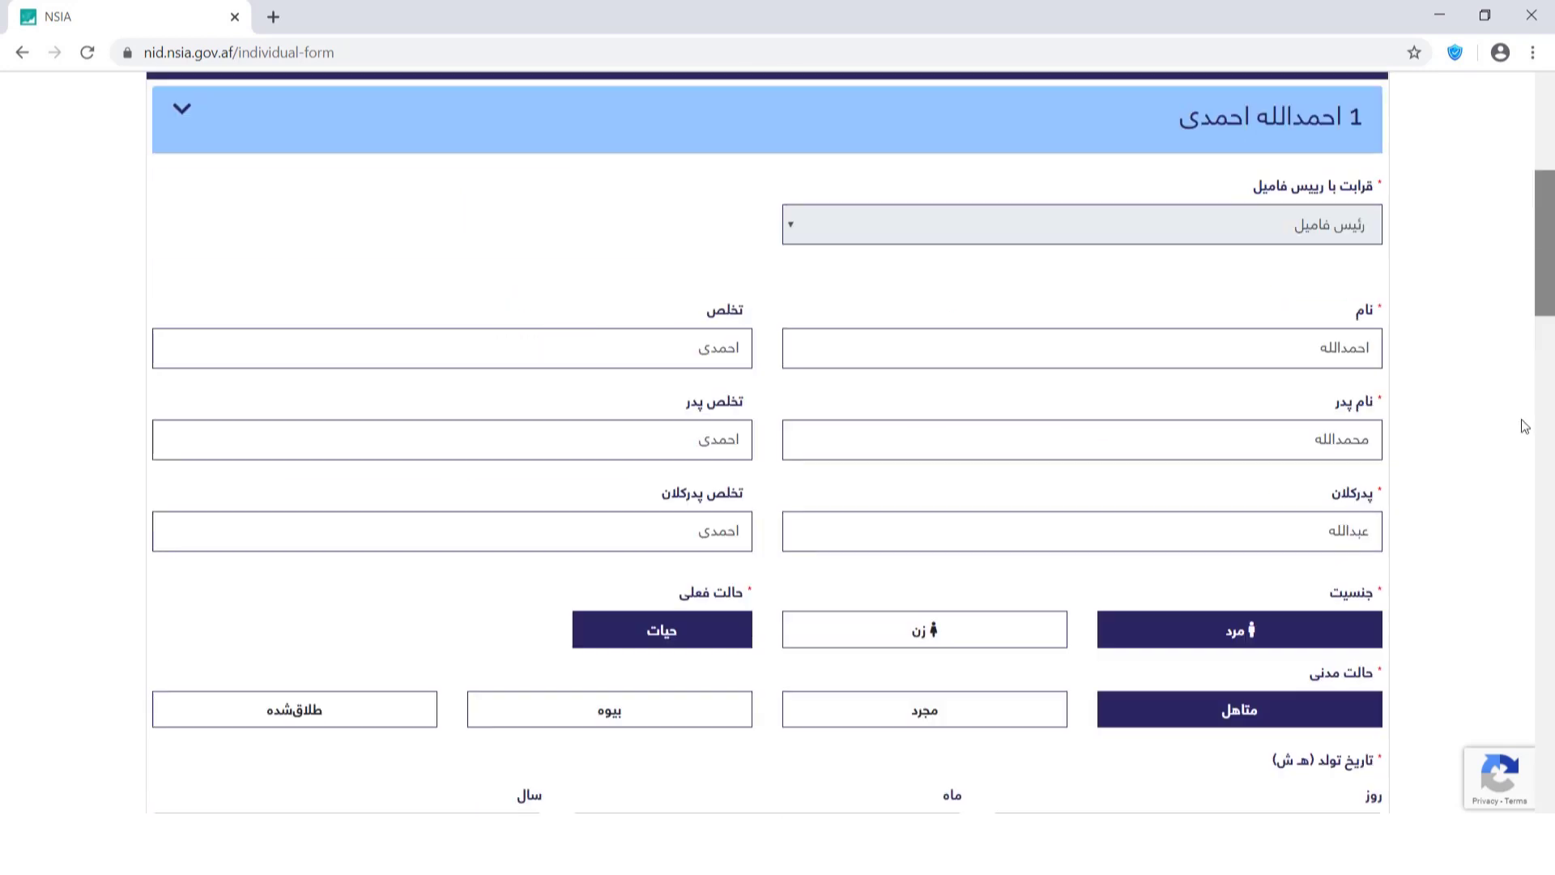
Enter the mother's name, choose دری as mother tongue, and add the English first name and surname.
scroll(1514, 431, "down", 6)
left_click(1355, 574)
type("فاطمه")
left_click(567, 586)
left_click(453, 243)
left_click(1211, 650)
key("Tab")
Set the birthplace to کابل province, provincial centre district, area ناحیه هشتم.
left_click(909, 805)
scroll(936, 694, "down", 4)
type("کابل")
key("Return")
left_click(609, 793)
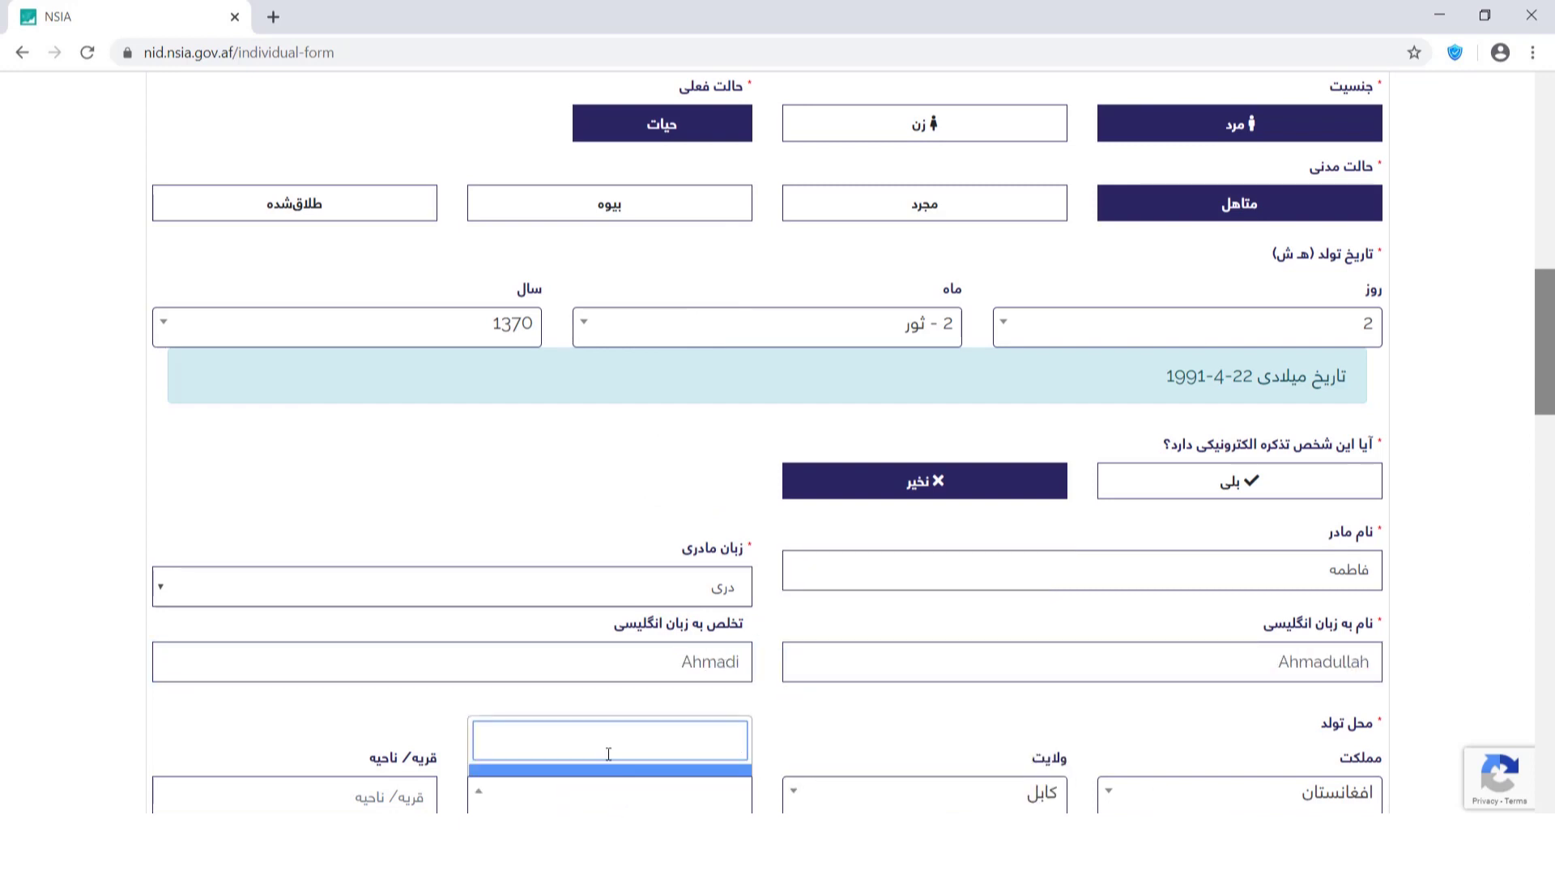
left_click(607, 597)
scroll(388, 371, "down", 6)
left_click(402, 285)
type("ناحیه هشتم")
Mark no military service, literate with لیسانس education, and copy both residences from the birthplace.
left_click(1095, 387)
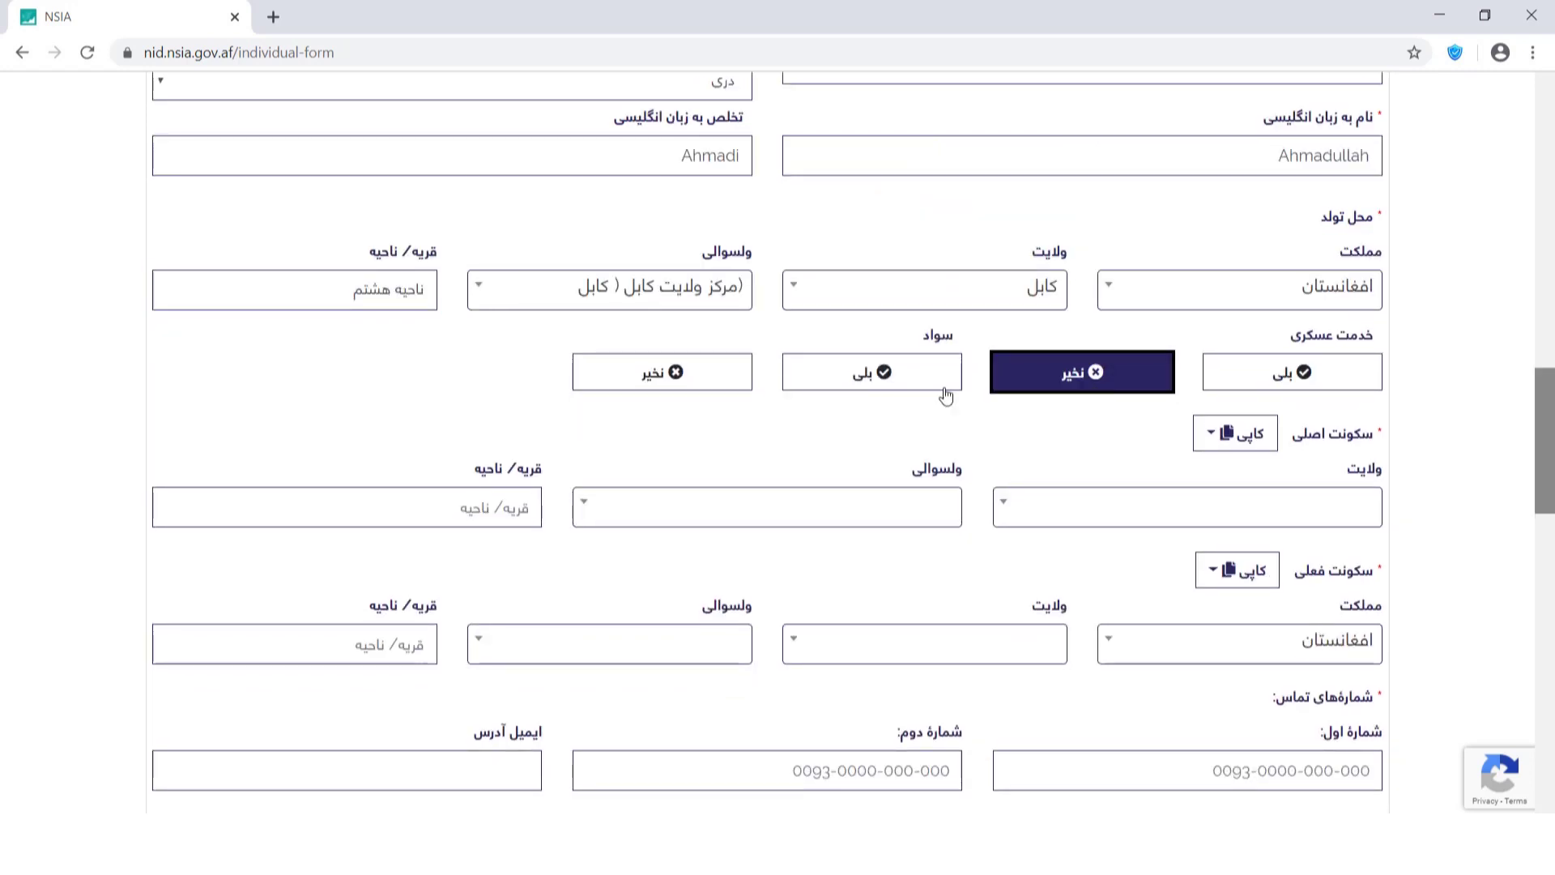
left_click(842, 372)
left_click(368, 382)
left_click(455, 498)
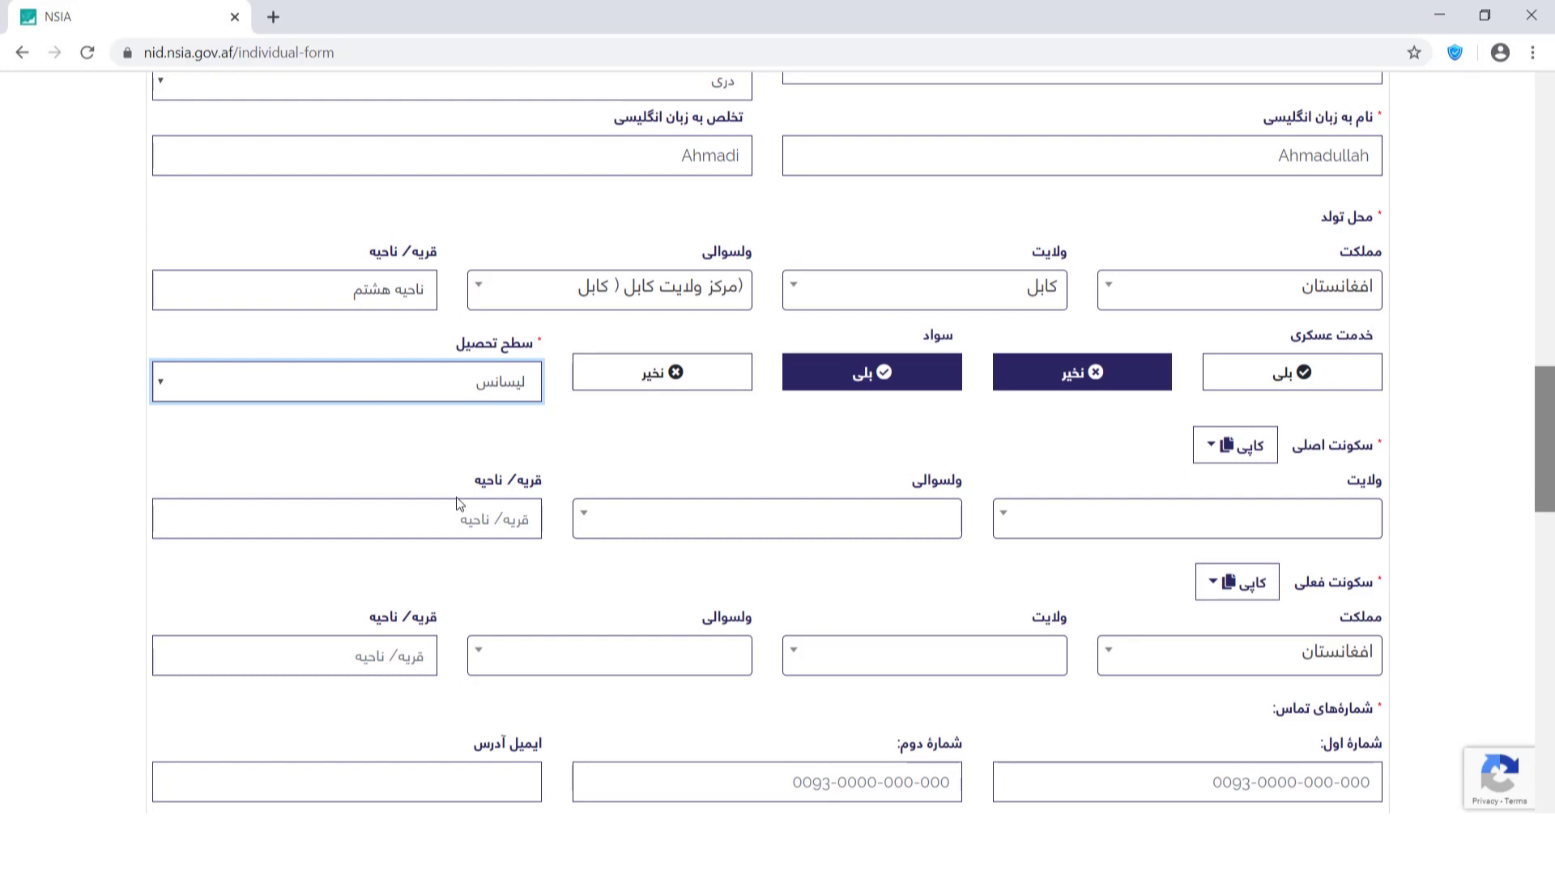
left_click(1241, 447)
left_click(1275, 490)
left_click(1237, 582)
left_click(1276, 628)
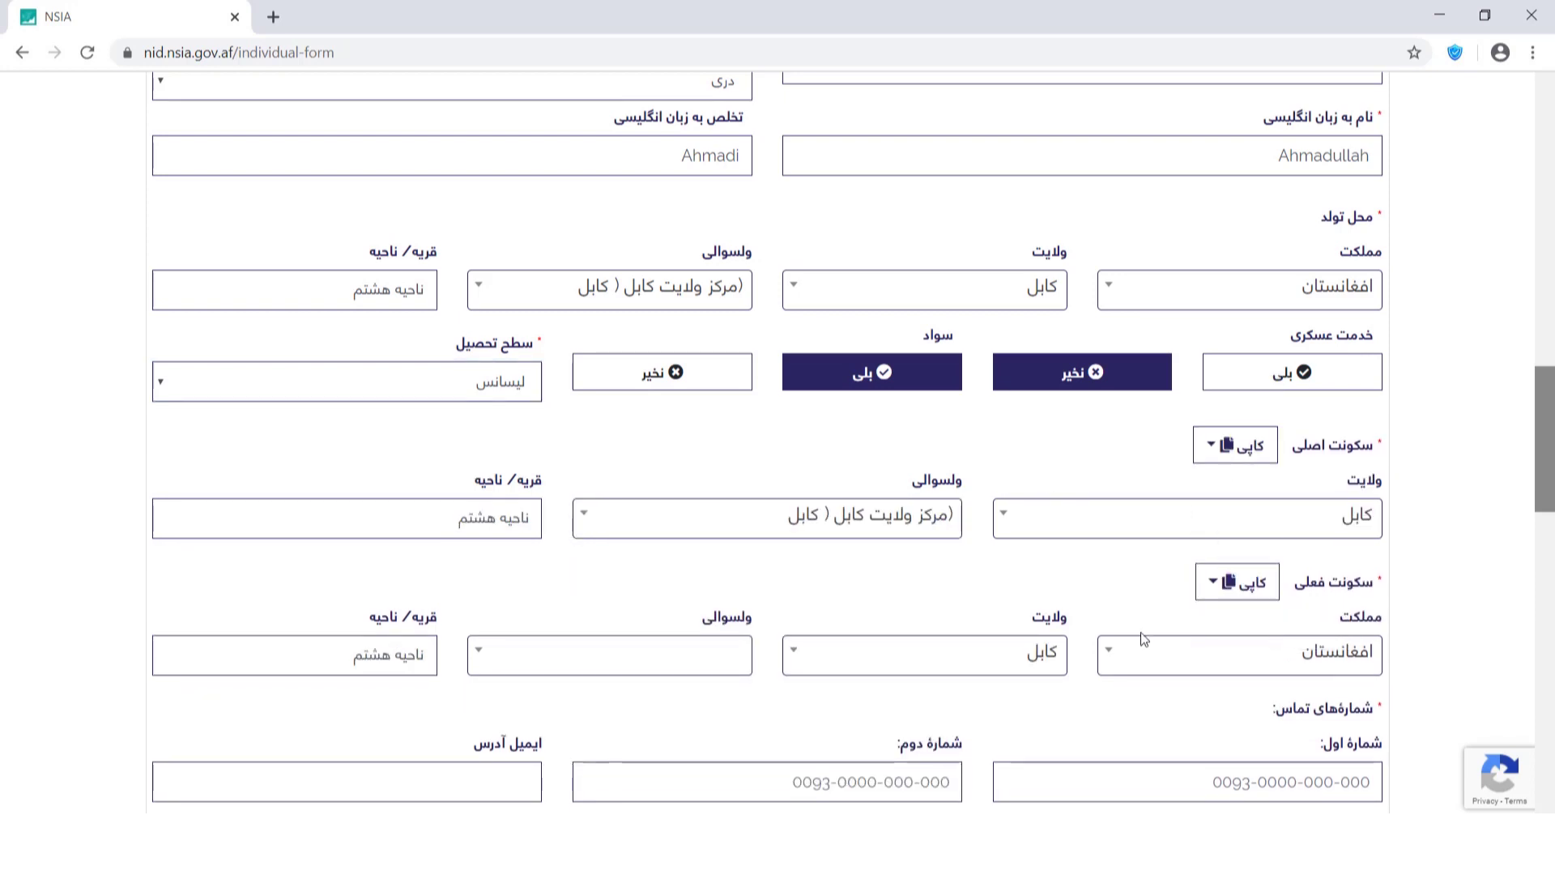
Enter the contact phone number and e-mail address.
scroll(1215, 287, "down", 6)
left_click(1215, 285)
type("0093700000000")
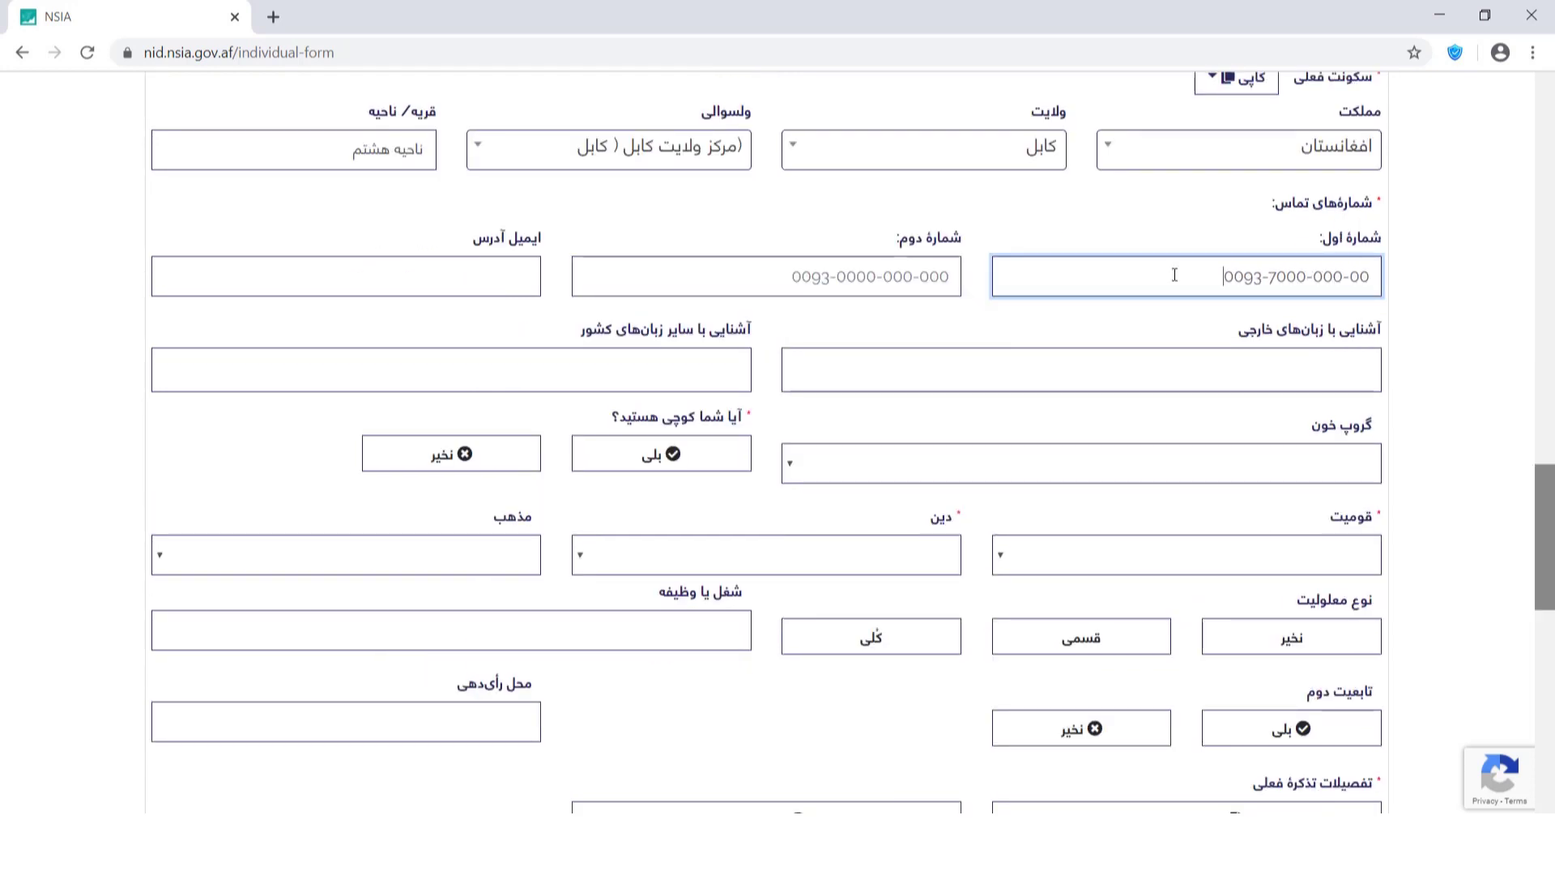
left_click(475, 277)
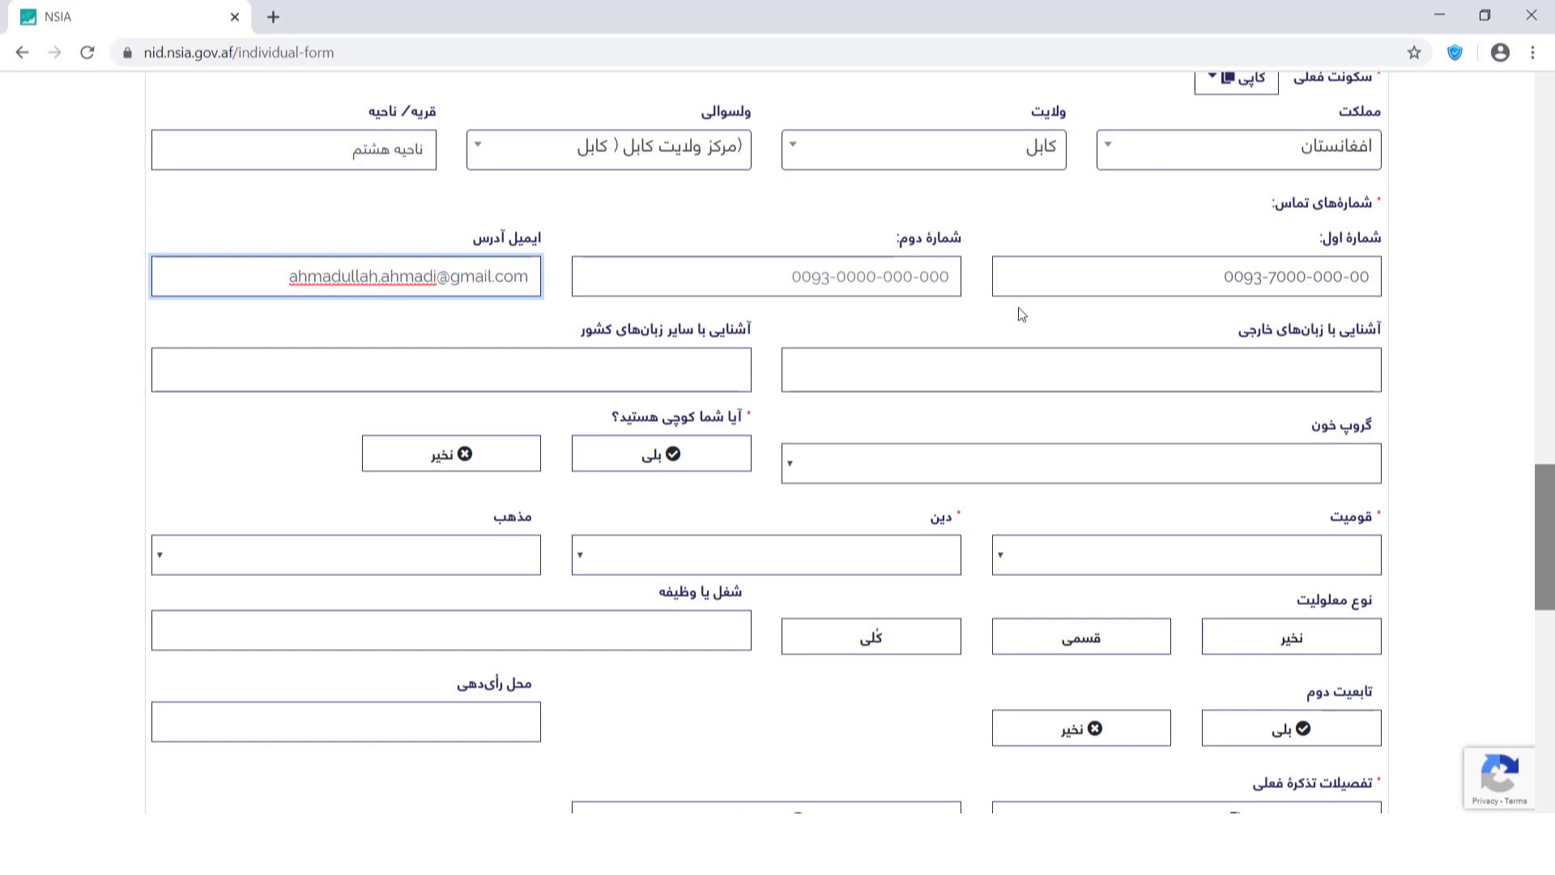
scroll(640, 276, "down", 2)
Add انگلیسی, پښتو and اوزبیکی as languages and choose blood group O+.
left_click(810, 185)
left_click(810, 234)
left_click(713, 186)
left_click(725, 245)
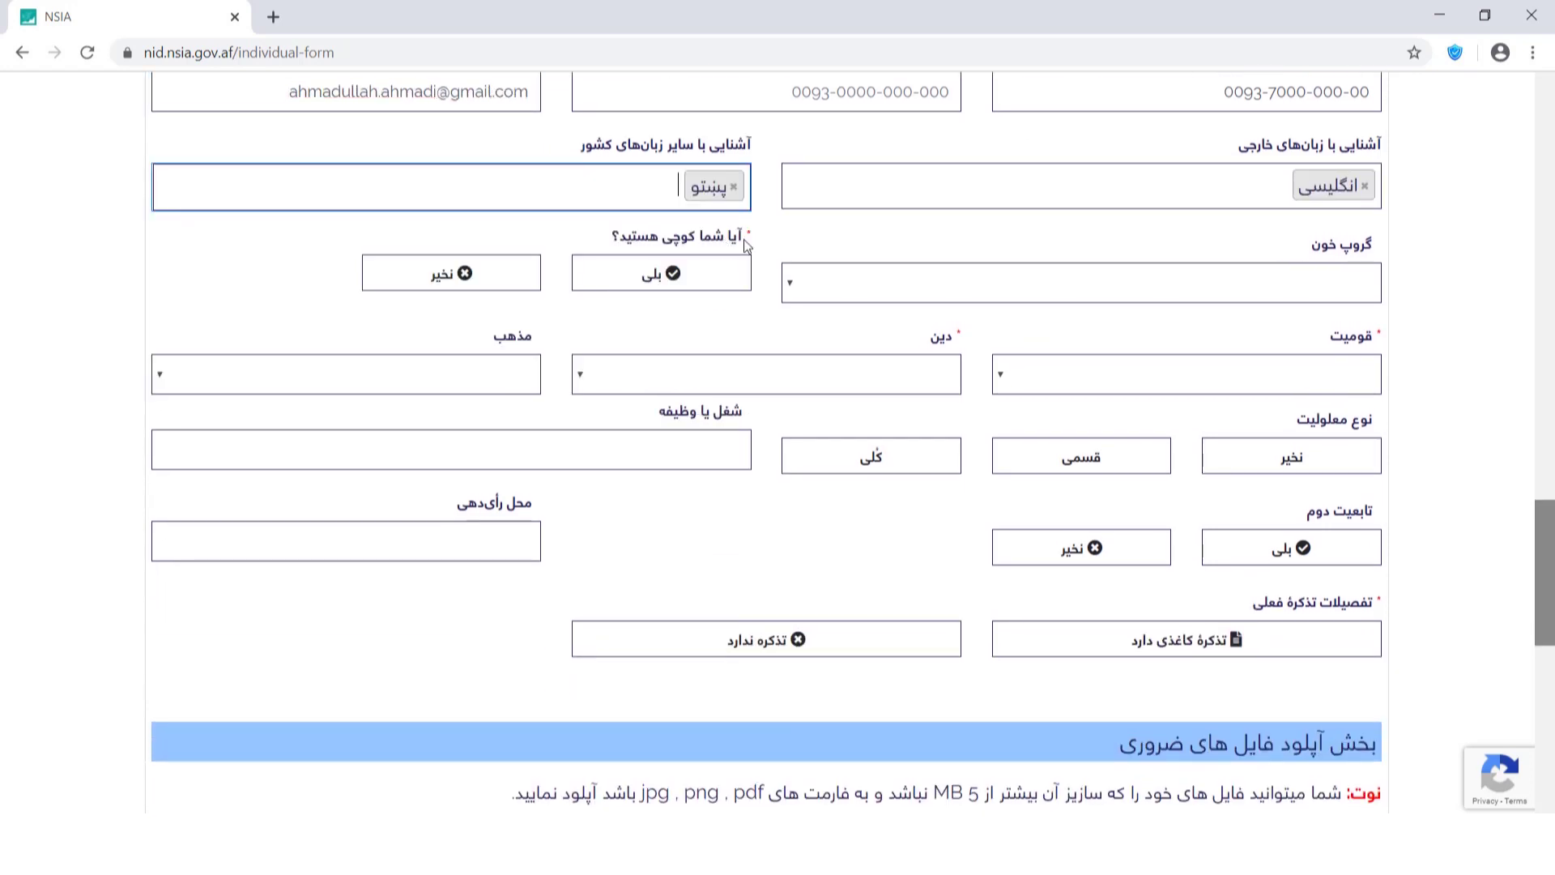
left_click(656, 198)
left_click(688, 275)
left_click(810, 280)
left_click(810, 393)
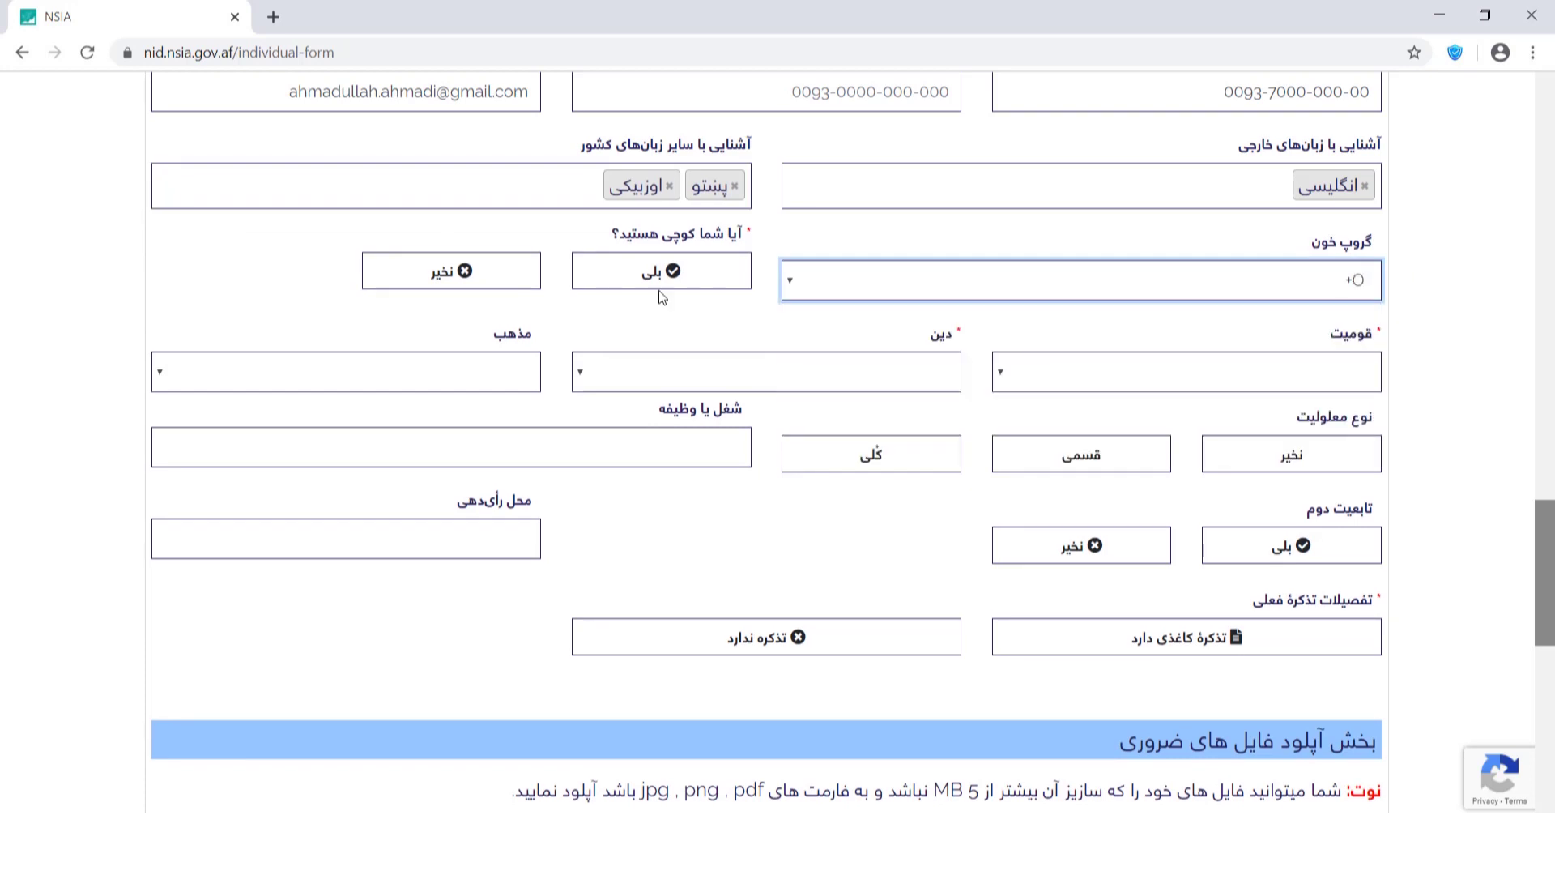
Mark not nomadic, ethnicity تاجک, religion اسلام, sect سنی, and no disability.
left_click(531, 270)
left_click(1320, 357)
left_click(1296, 433)
left_click(940, 368)
left_click(924, 402)
left_click(469, 372)
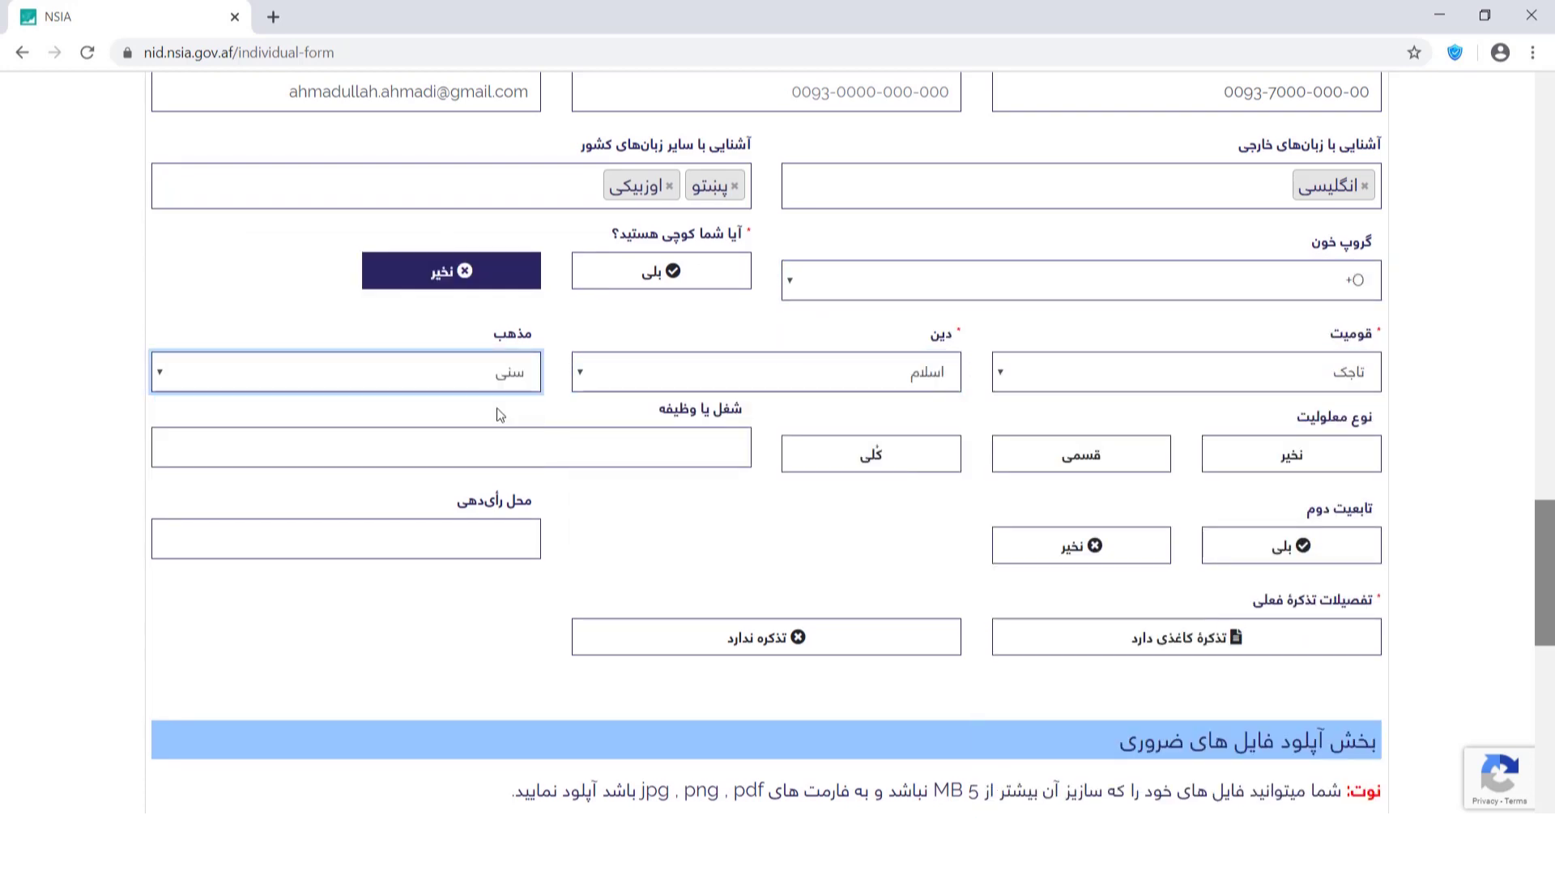
left_click(469, 405)
left_click(1292, 454)
Enter occupation شغل آزاد, no second nationality, voting place ناحیه هشتم, and mark no tazkira held.
left_click(712, 448)
type("شغل آزاد")
left_click(1081, 545)
key("Tab")
type("ناحیه هشتم")
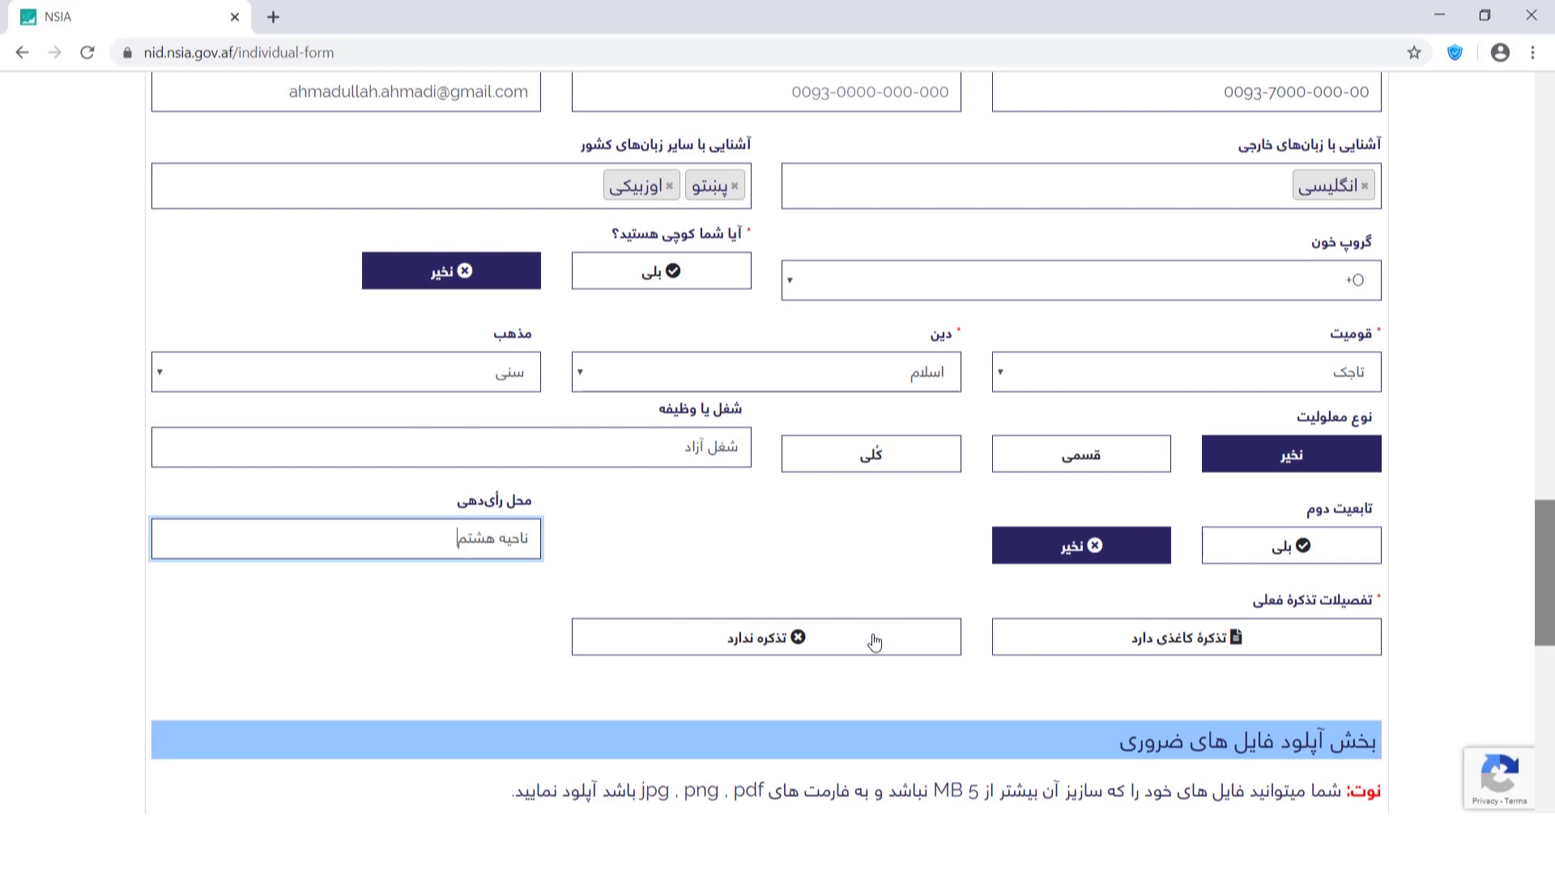
left_click(937, 646)
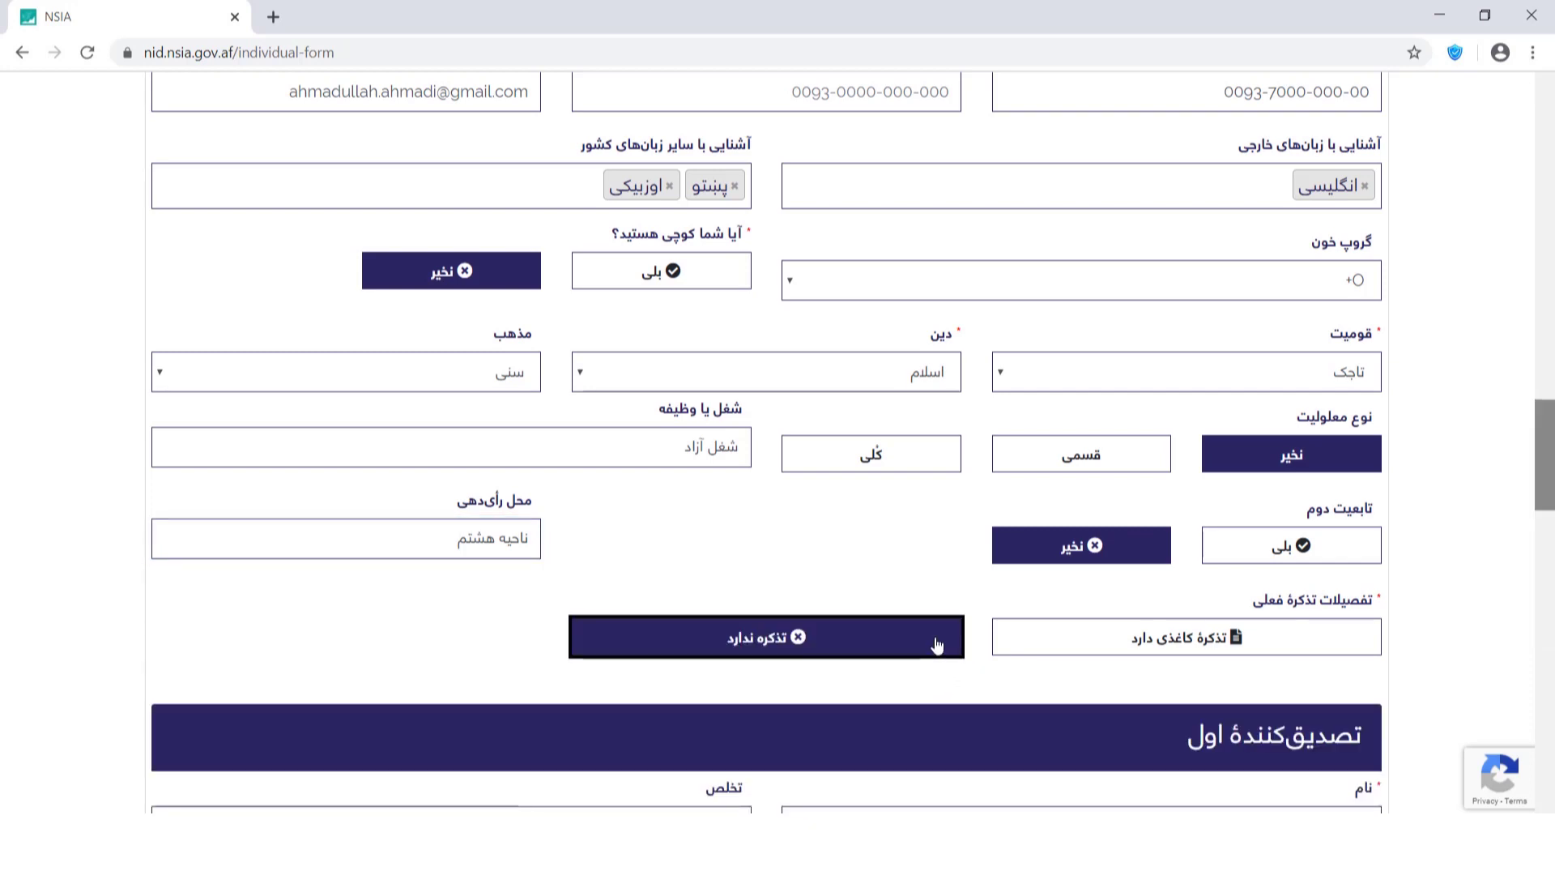
scroll(1549, 486, "down", 3)
Switch the tazkira answer to having a paper tazkira.
left_click_drag(1549, 486, 1543, 535)
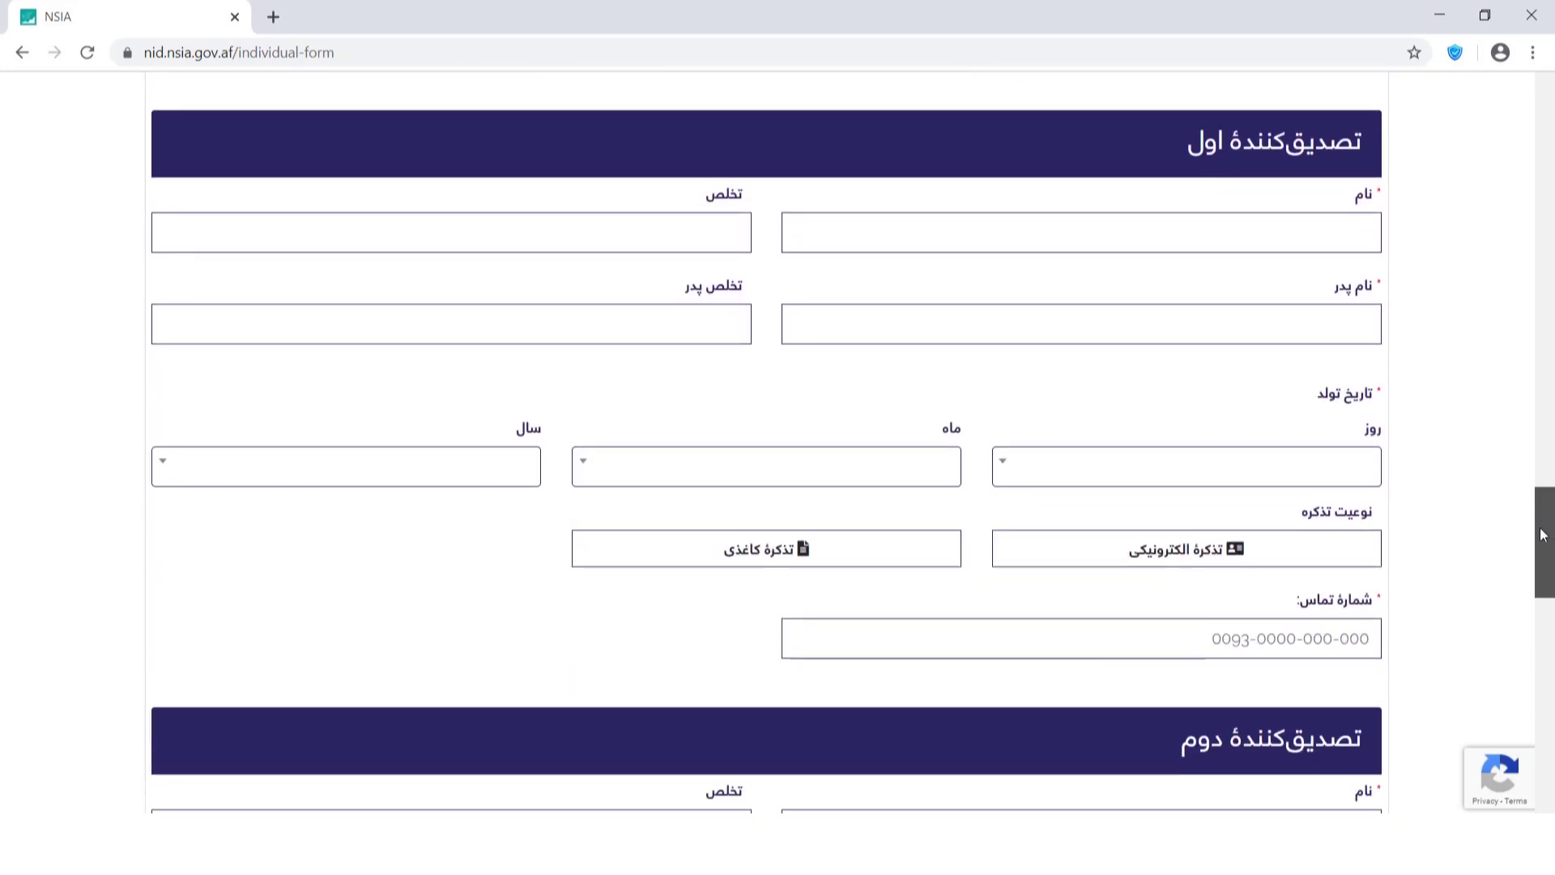
scroll(1227, 621, "up", 6)
left_click(1260, 560)
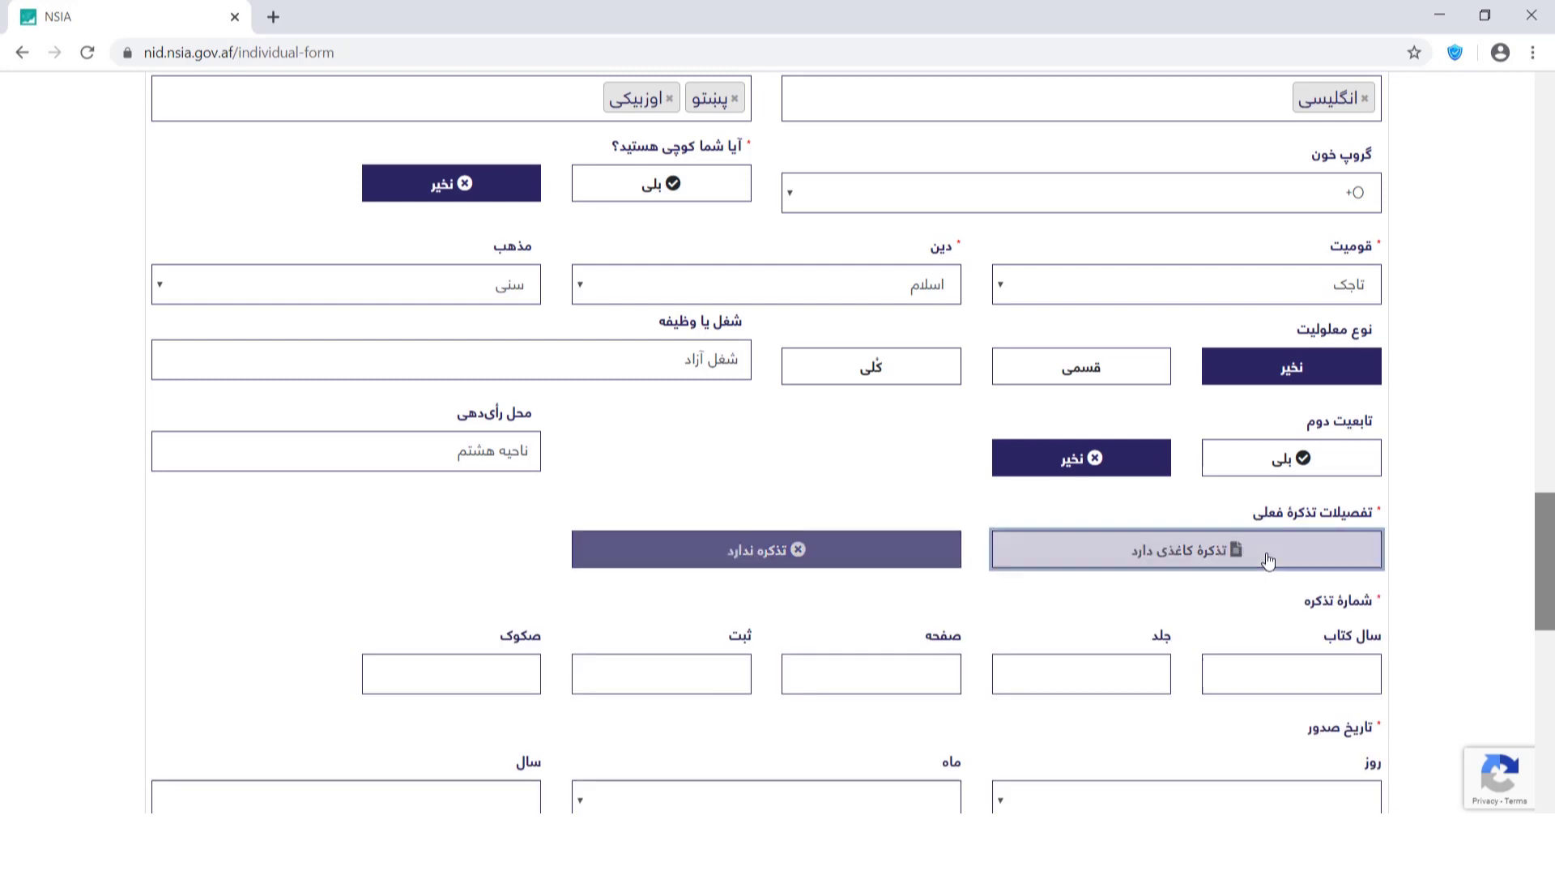
scroll(1531, 539, "down", 3)
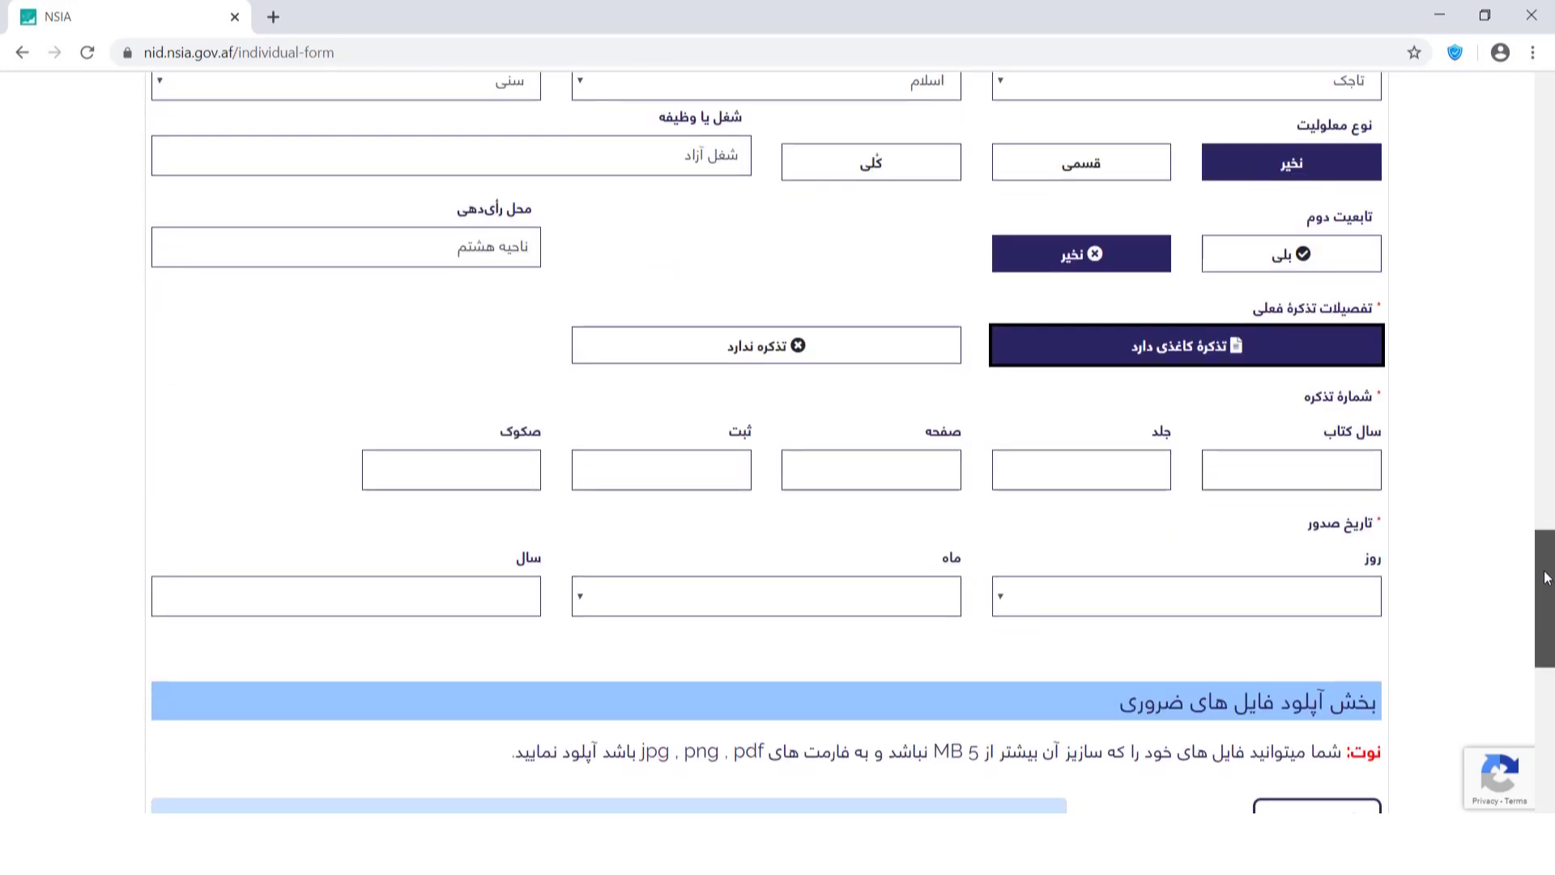
Enter register book year 1380 and the paper tazkira's volume, registration and صکوک record numbers.
left_click(1374, 402)
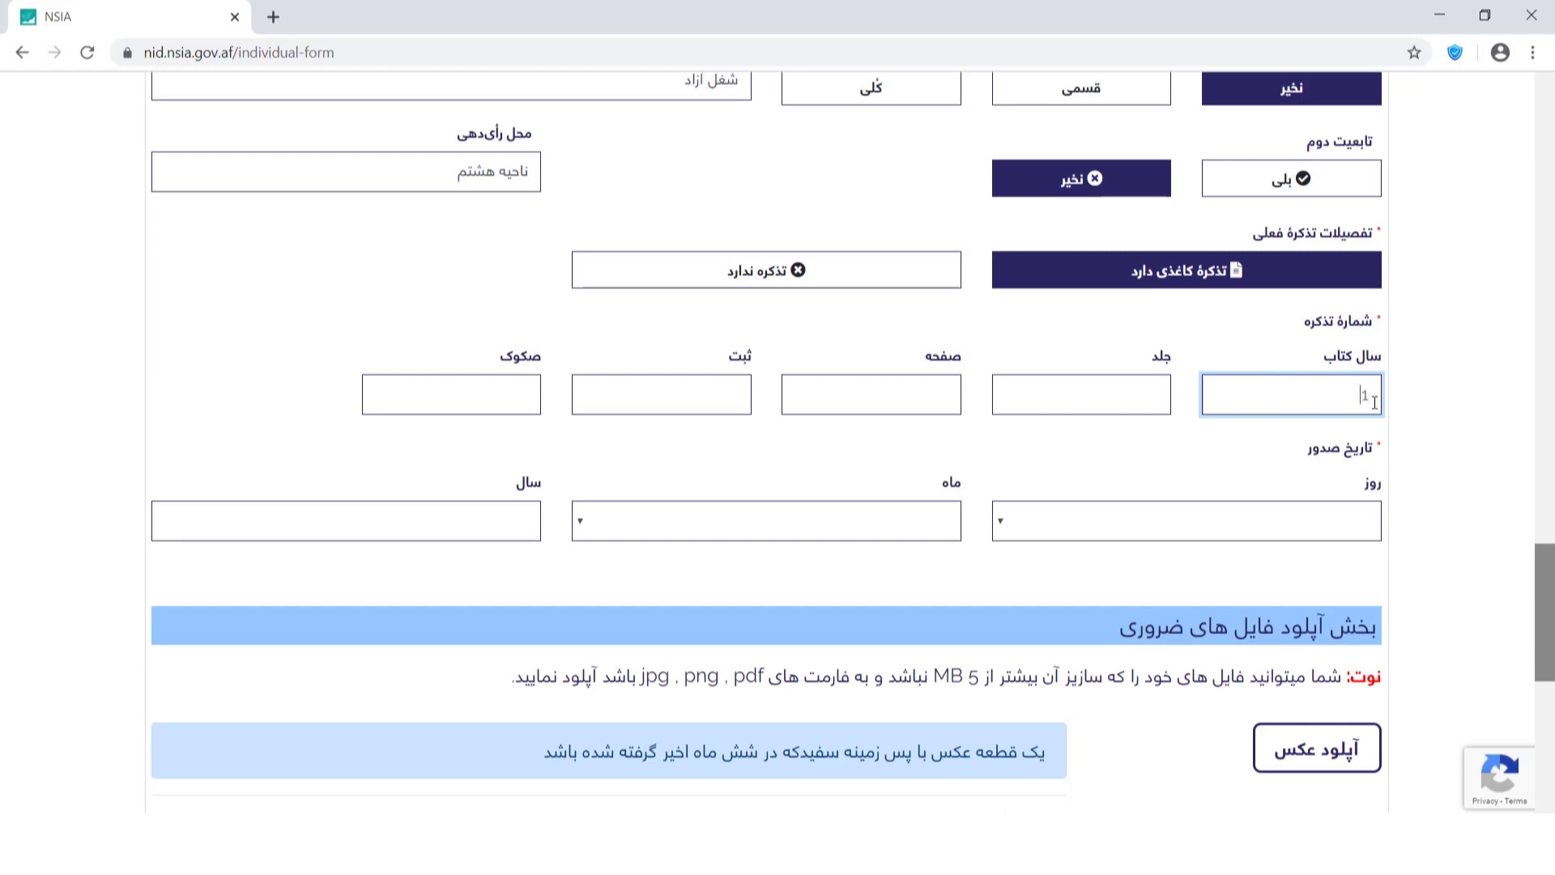
type("1380")
left_click(1120, 391)
type("۱۲۳")
left_click(909, 397)
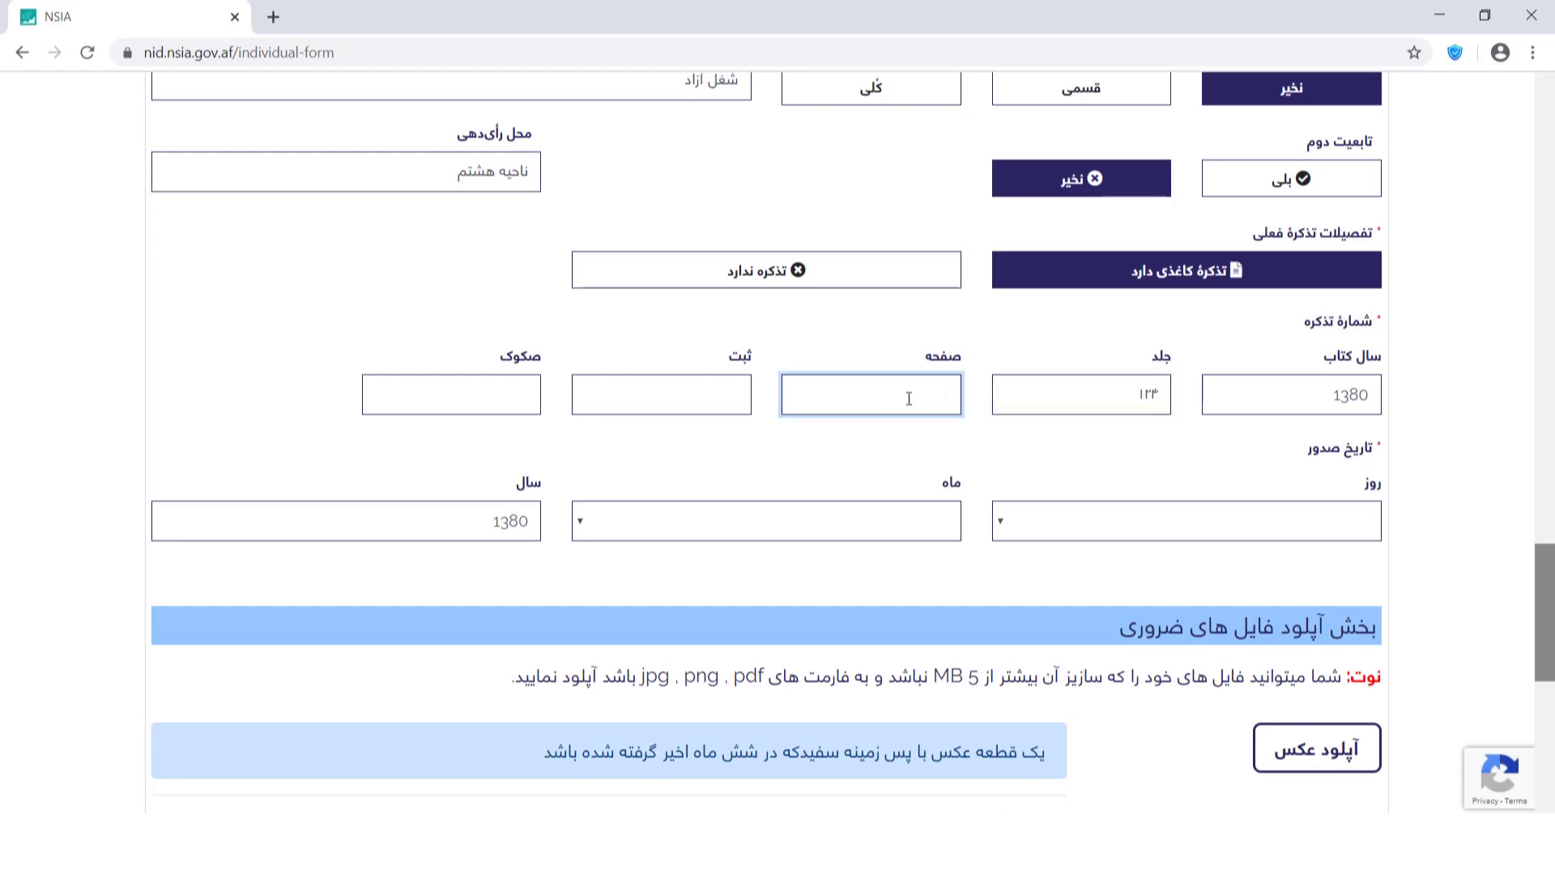
left_click(735, 396)
type("۱۲۲")
left_click(479, 407)
type("۱۲۳۴۵۶۷")
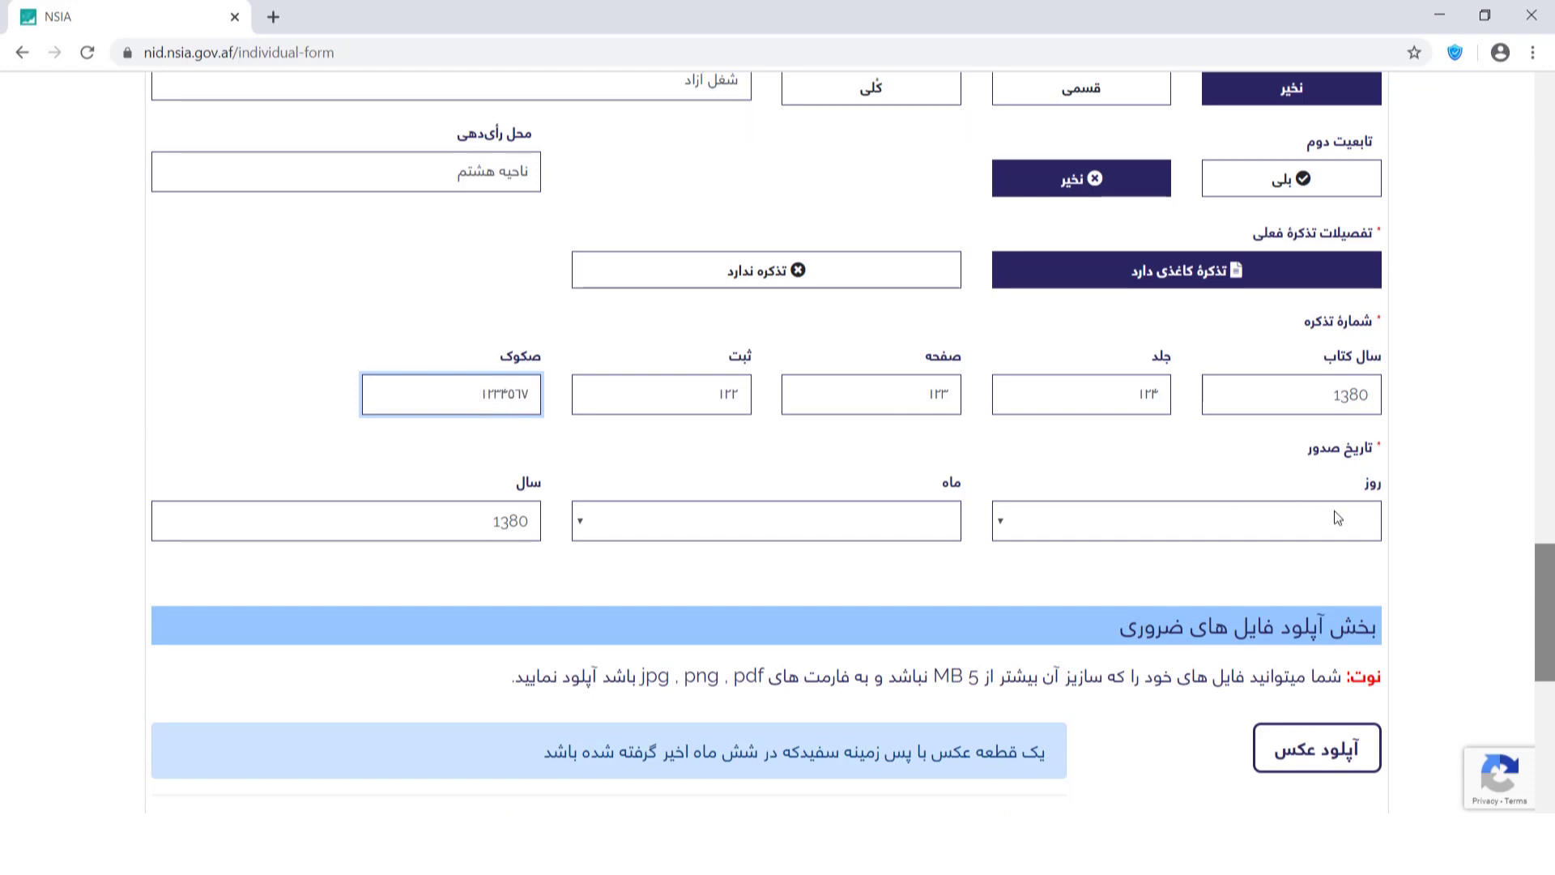
Set the tazkira issue date to day 2, month 3 - جوزا.
left_click(1334, 512)
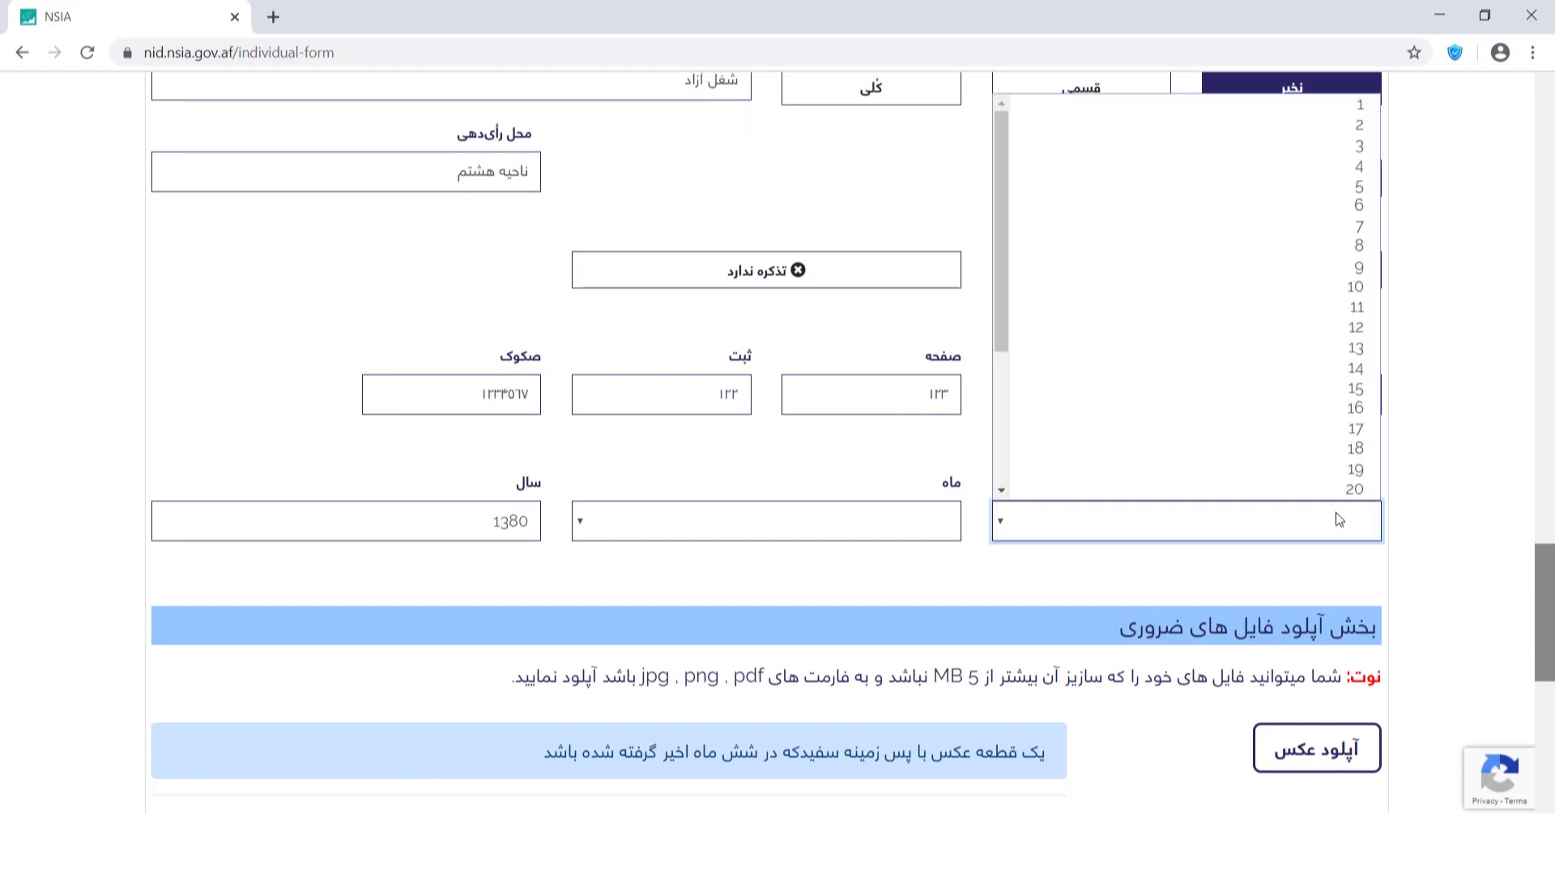
left_click(1300, 139)
left_click(904, 520)
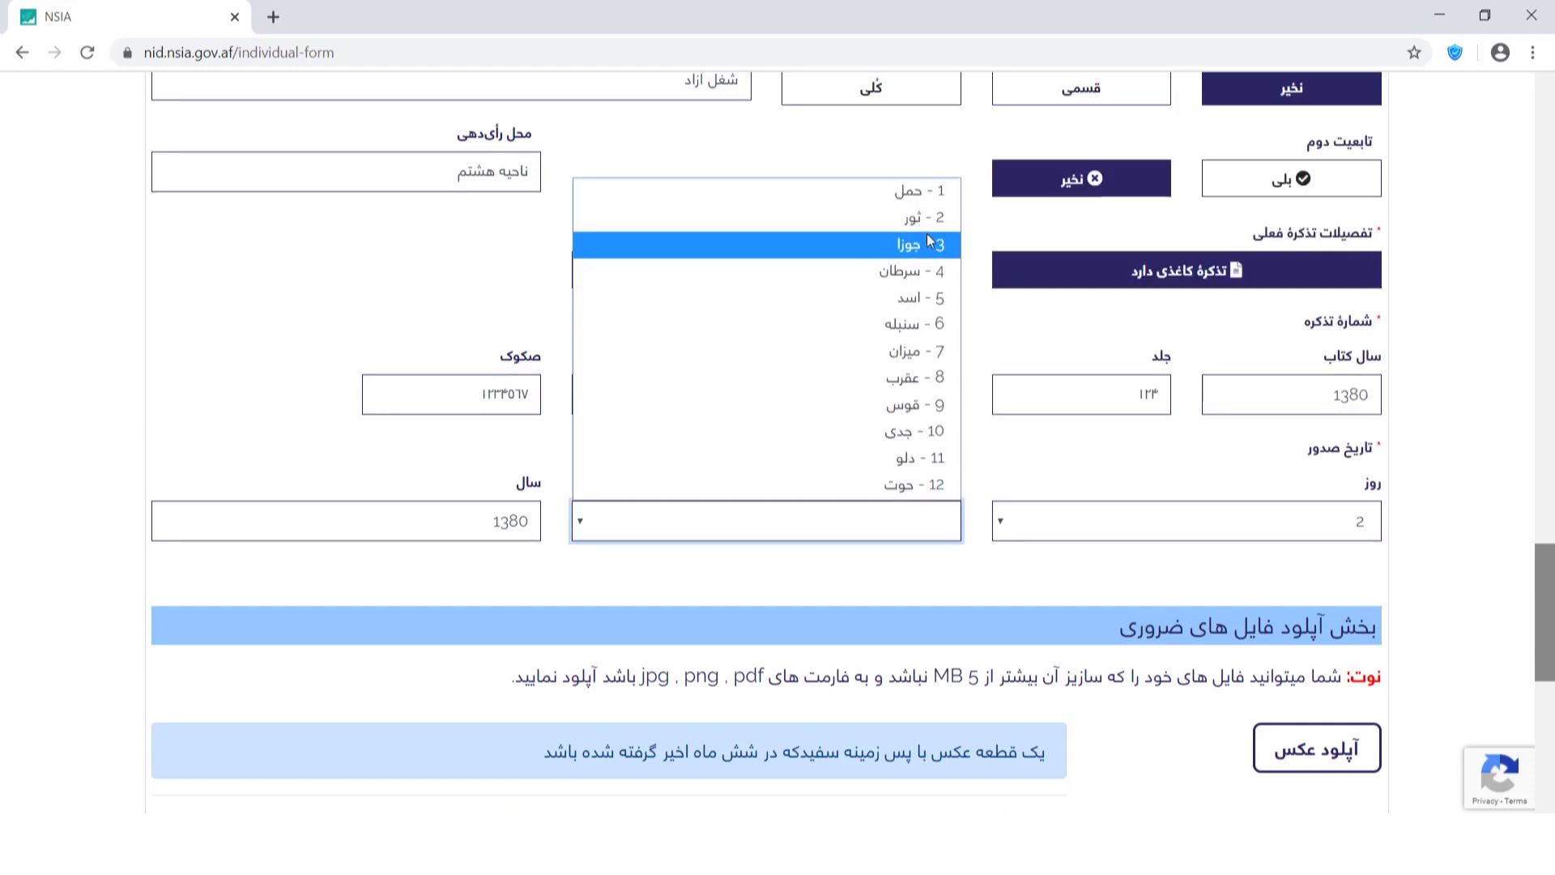
left_click(929, 243)
left_click_drag(1549, 571, 1552, 660)
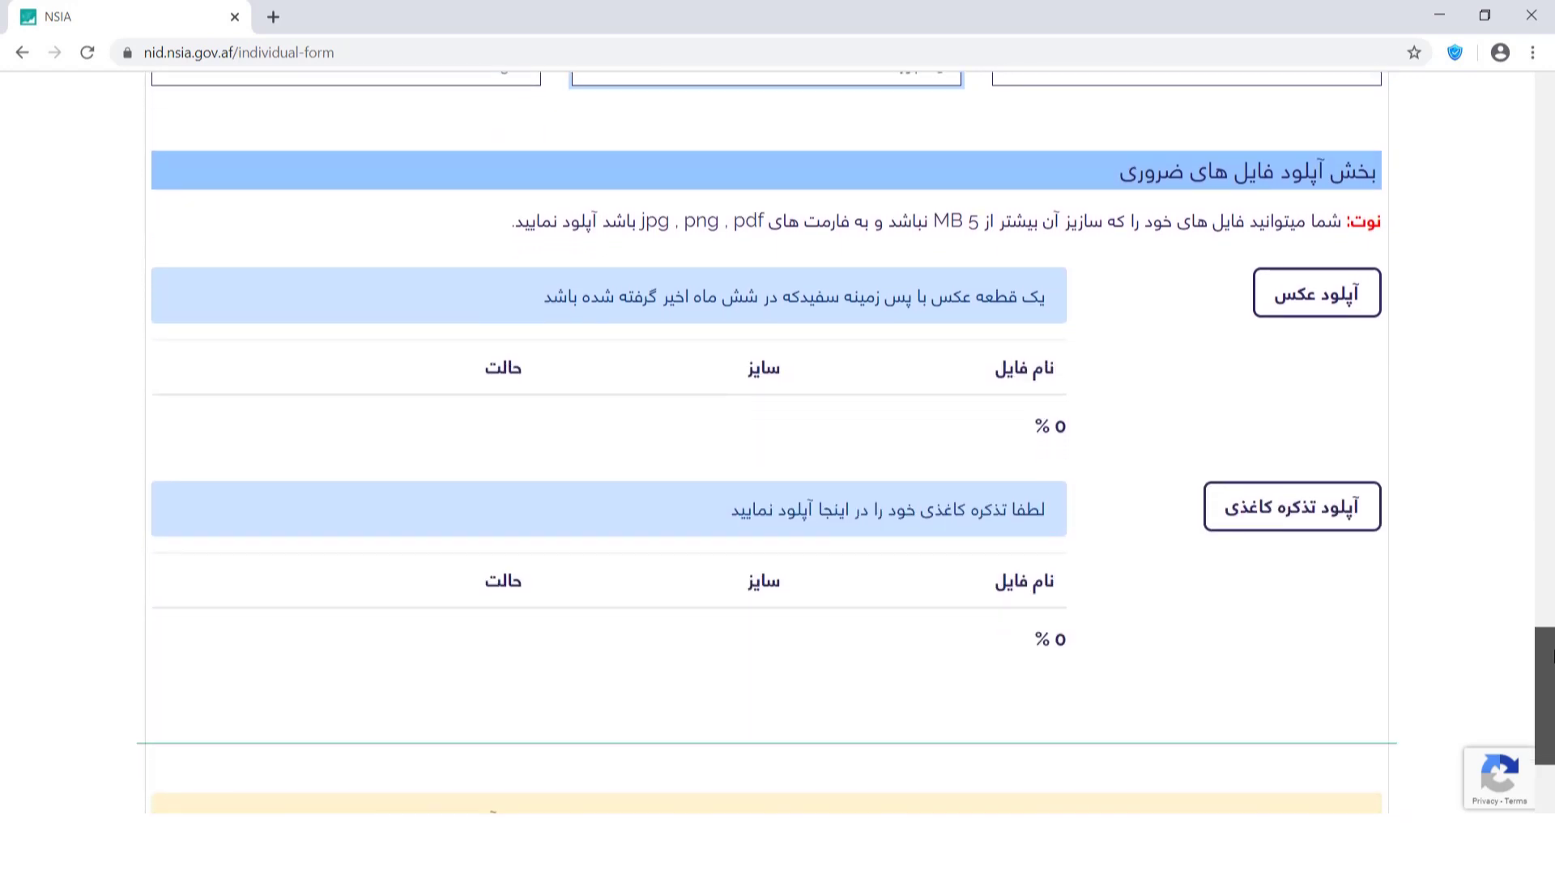
Upload pic2.jpg as the applicant's photo.
left_click_drag(1361, 422, 1131, 275)
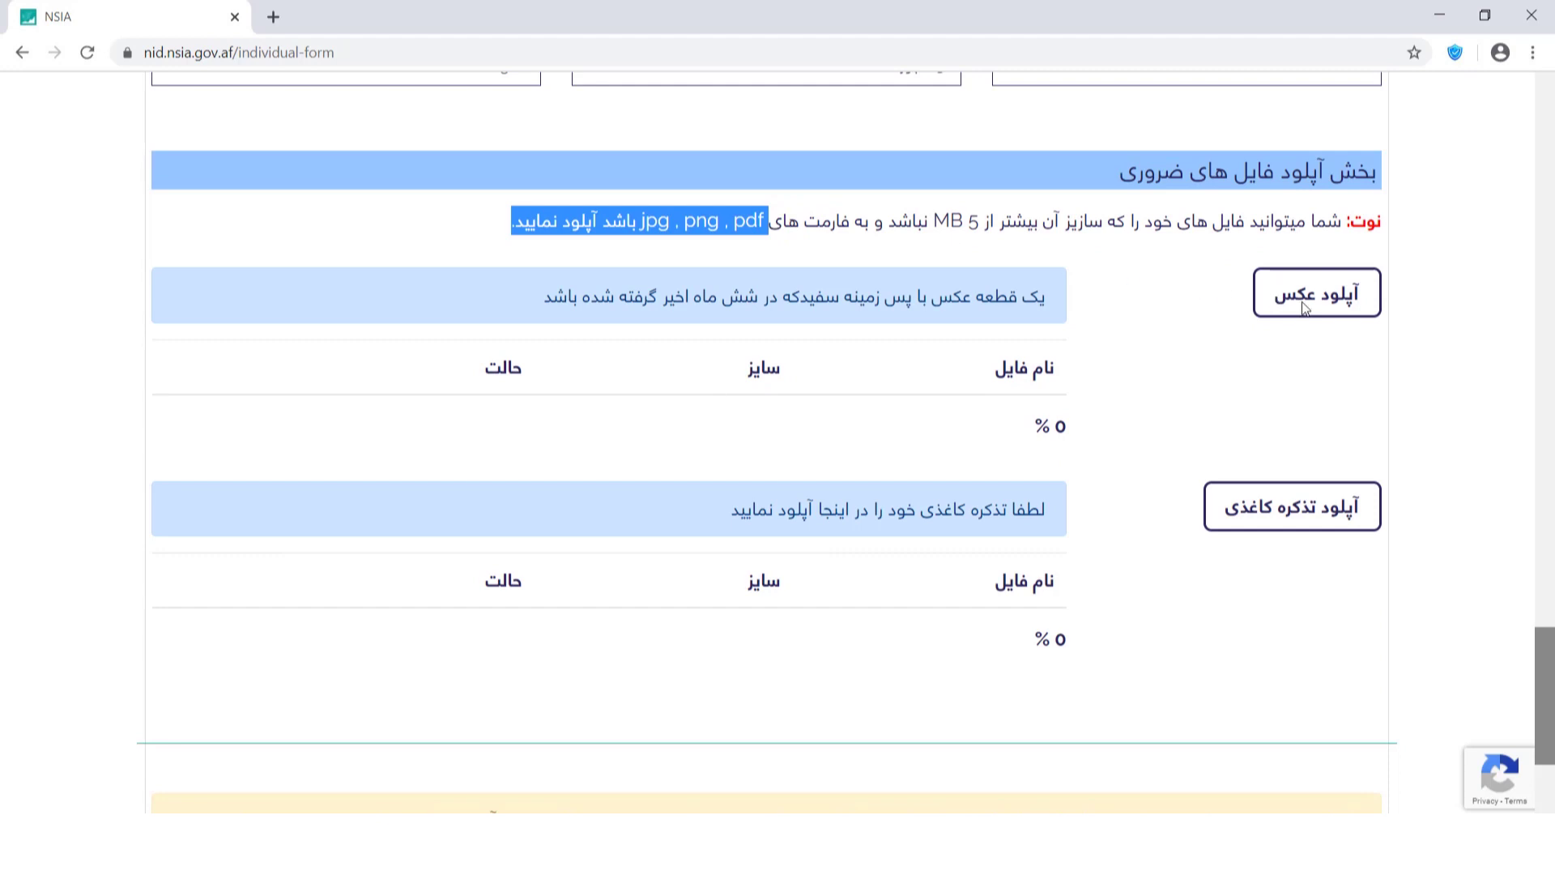
left_click(1335, 308)
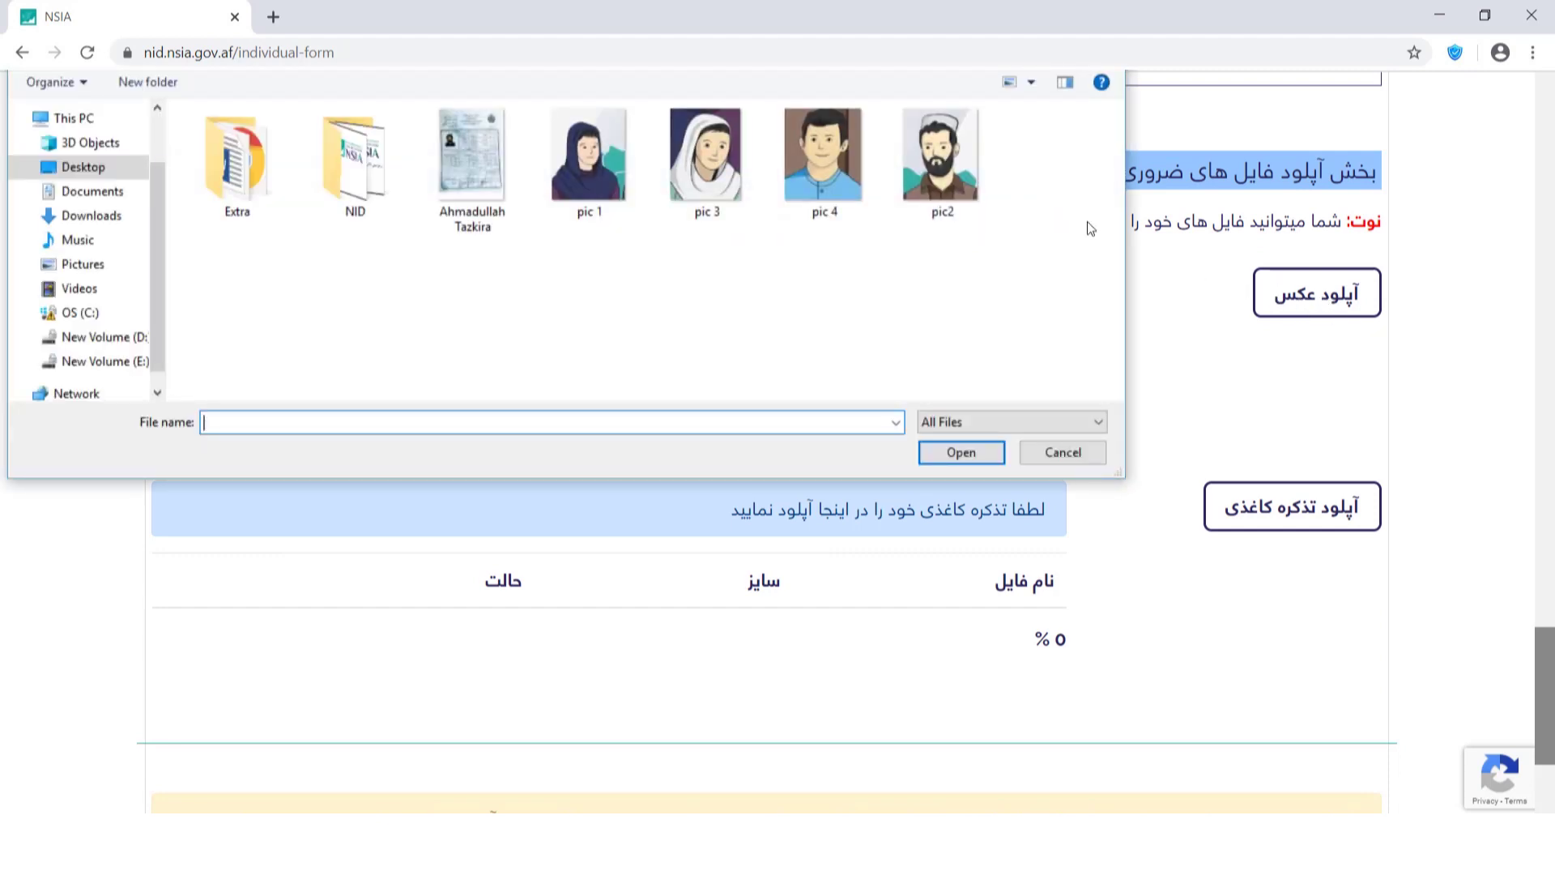
left_click(956, 181)
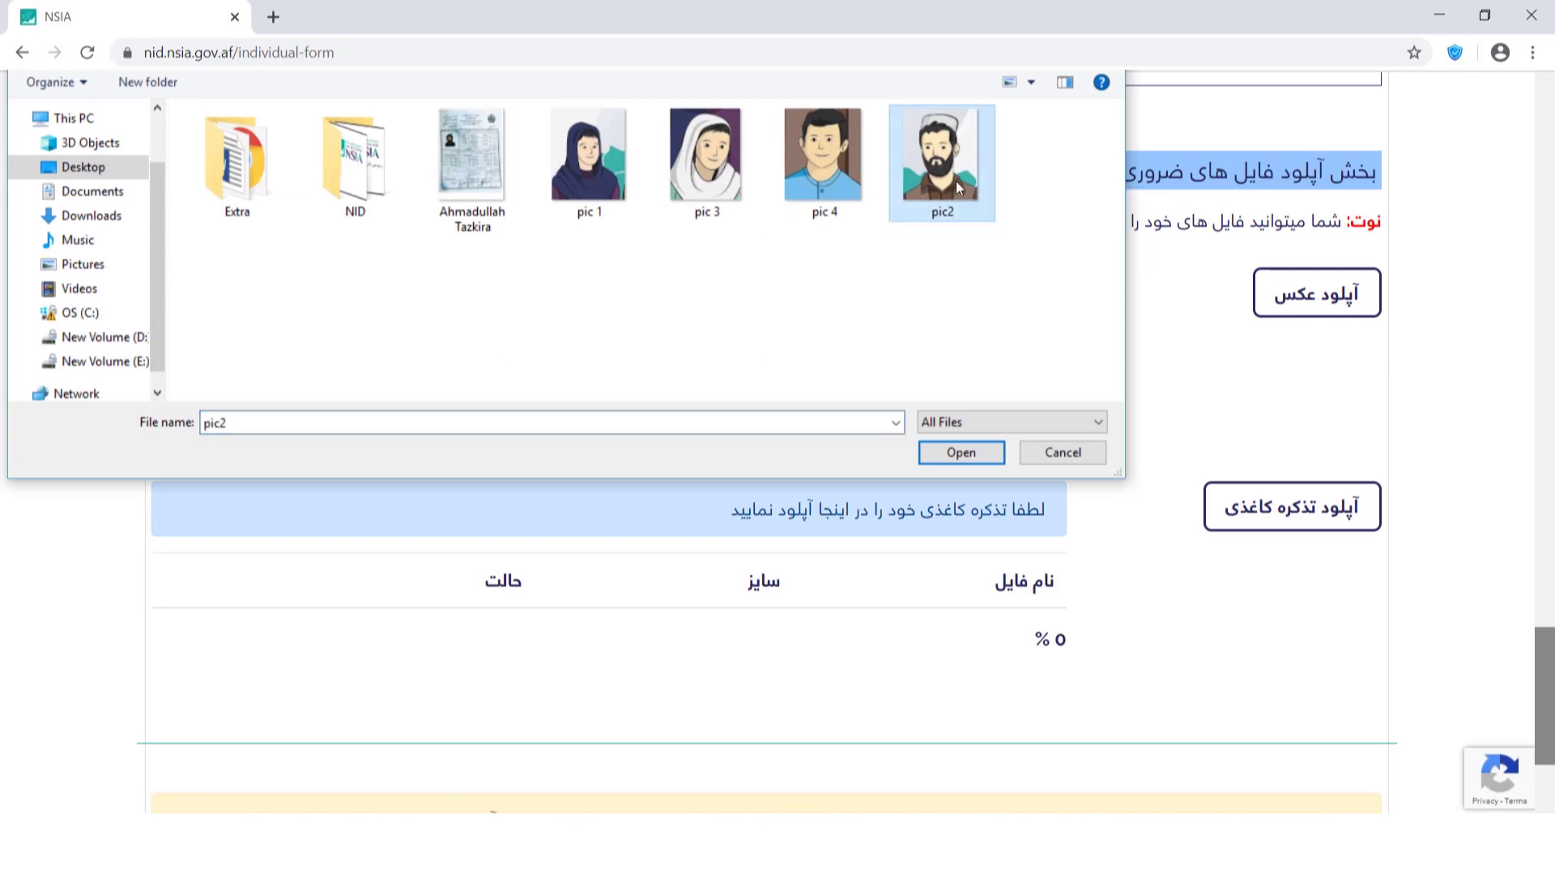
left_click(960, 452)
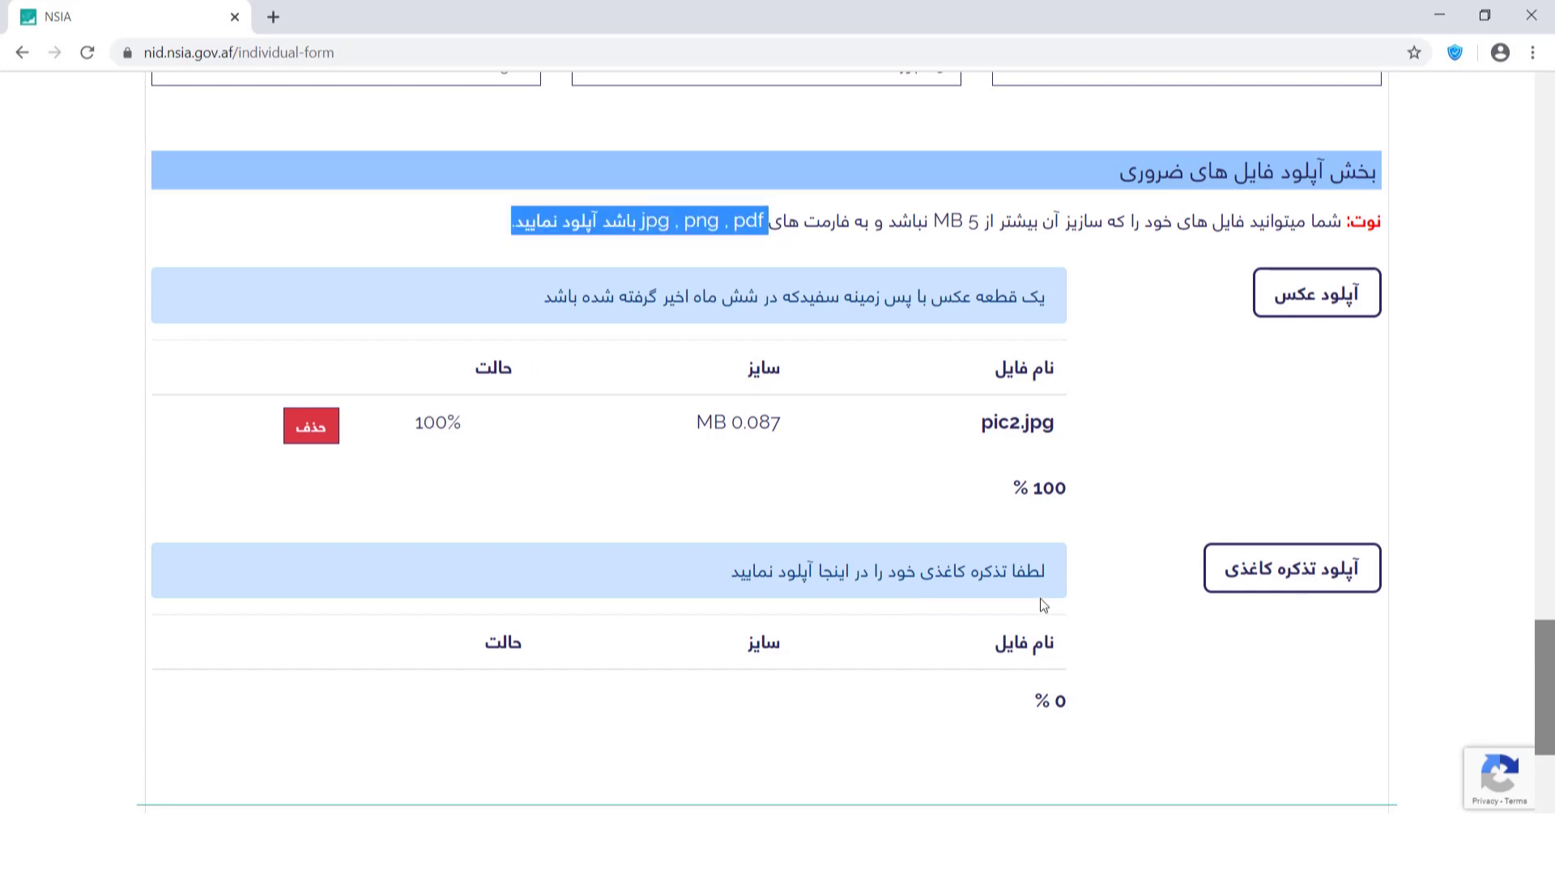
Upload the scanned paper tazkira image.
left_click(1314, 584)
left_click(472, 170)
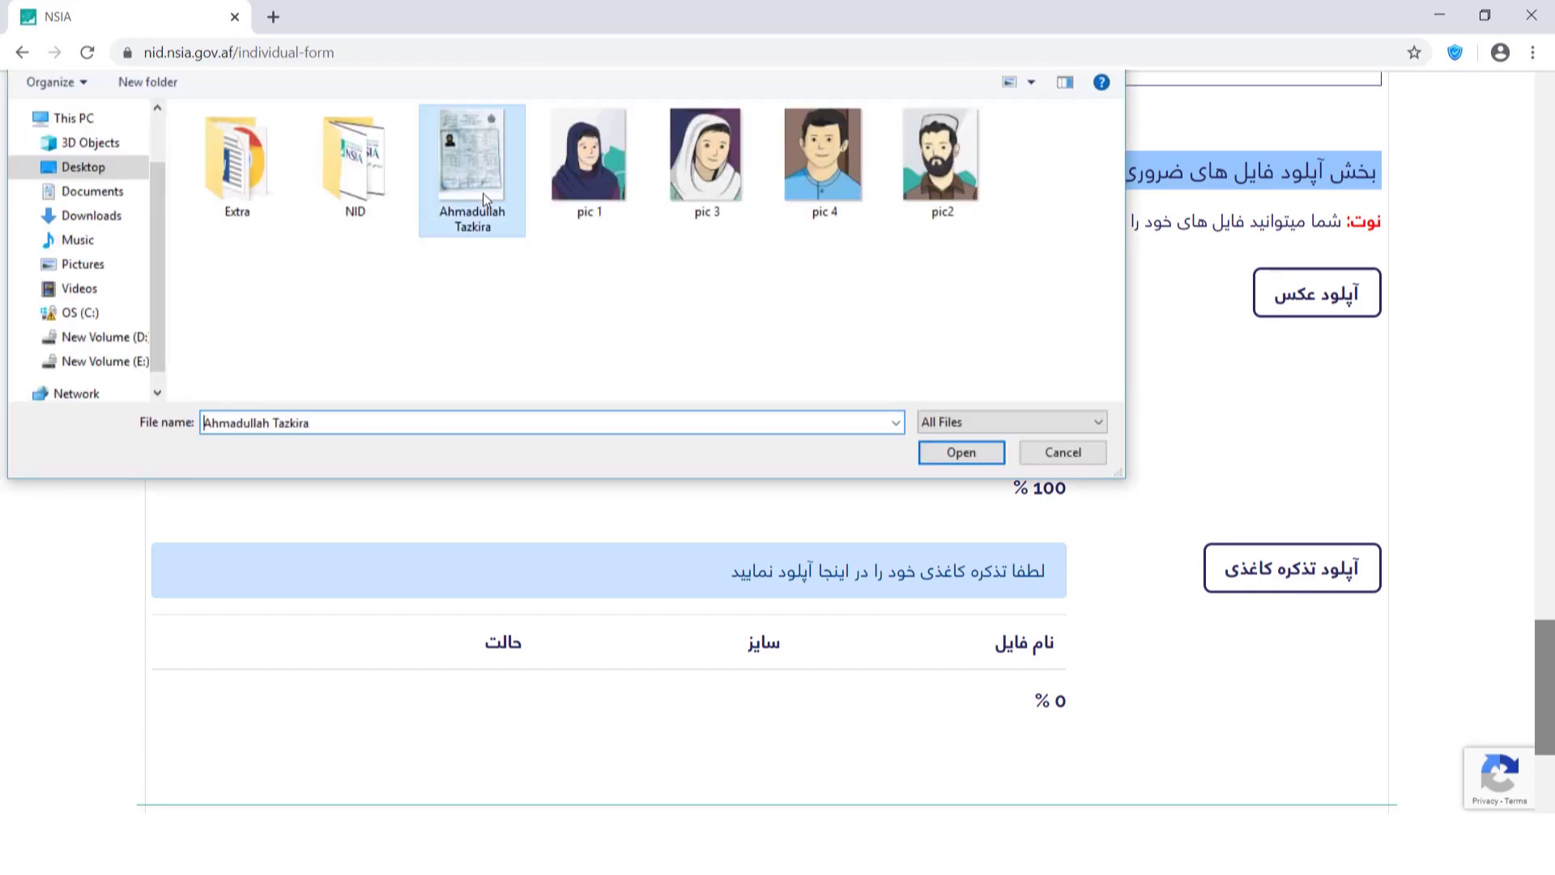
left_click(960, 452)
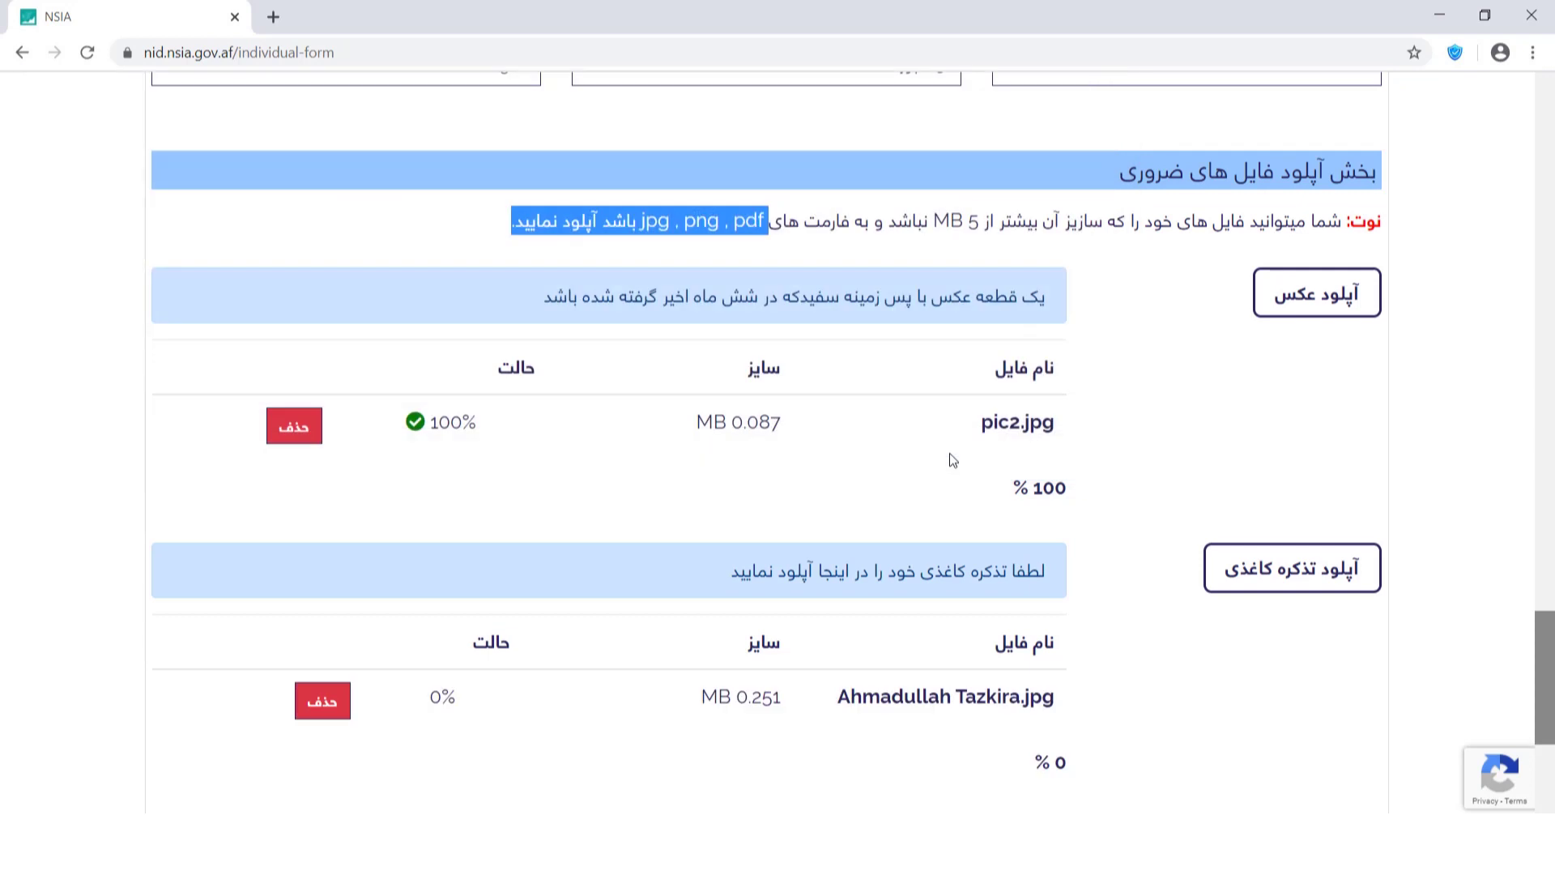
scroll(1223, 600, "down", 5)
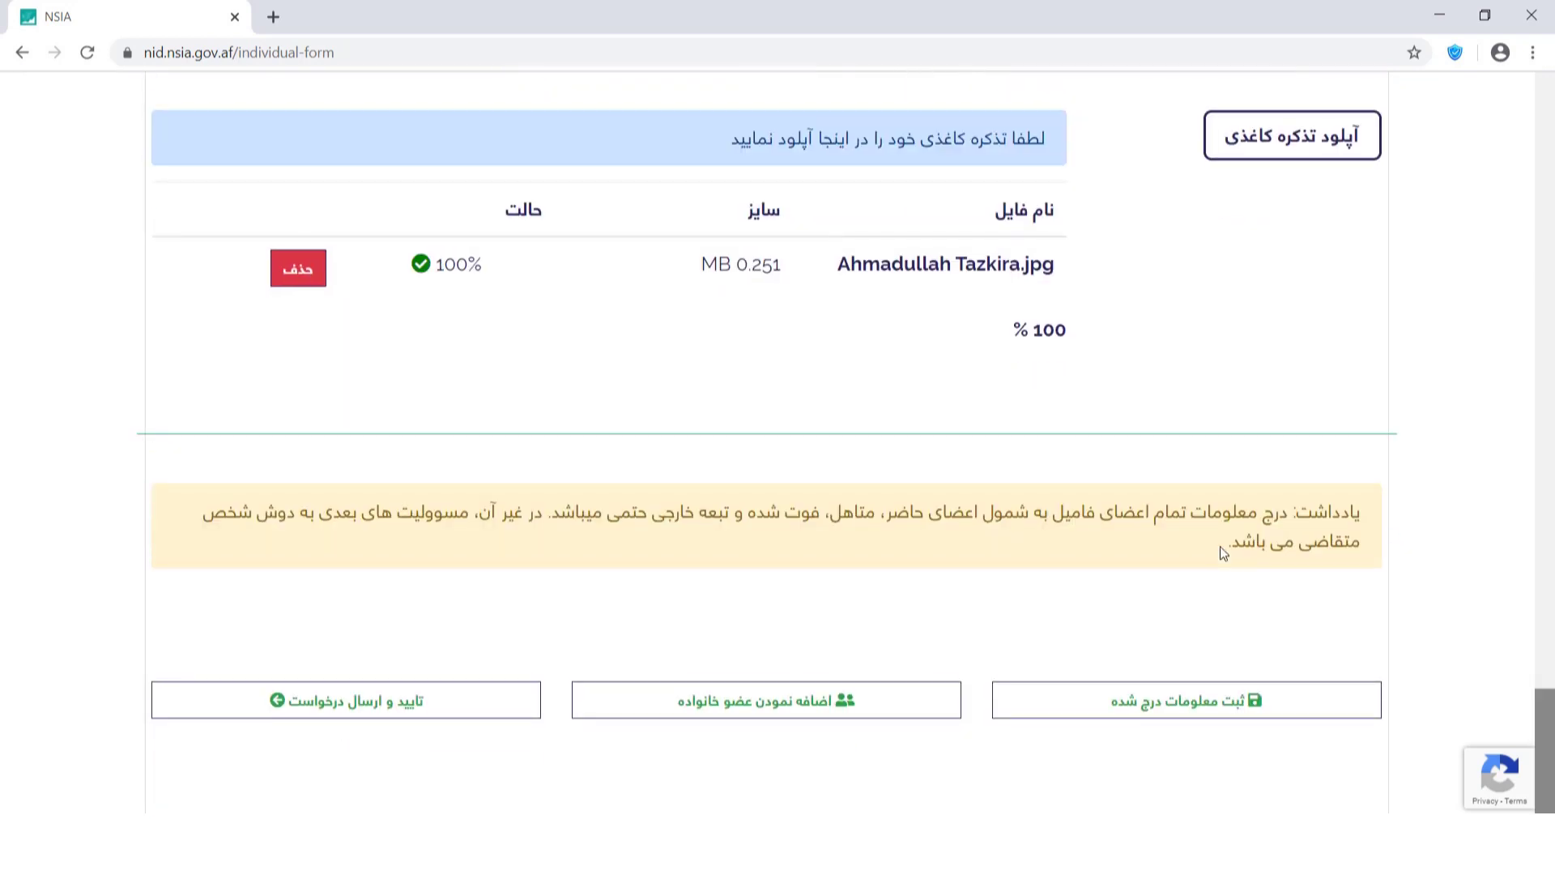
Save the entered details, copy the issued request number, and close the notice.
left_click(1344, 716)
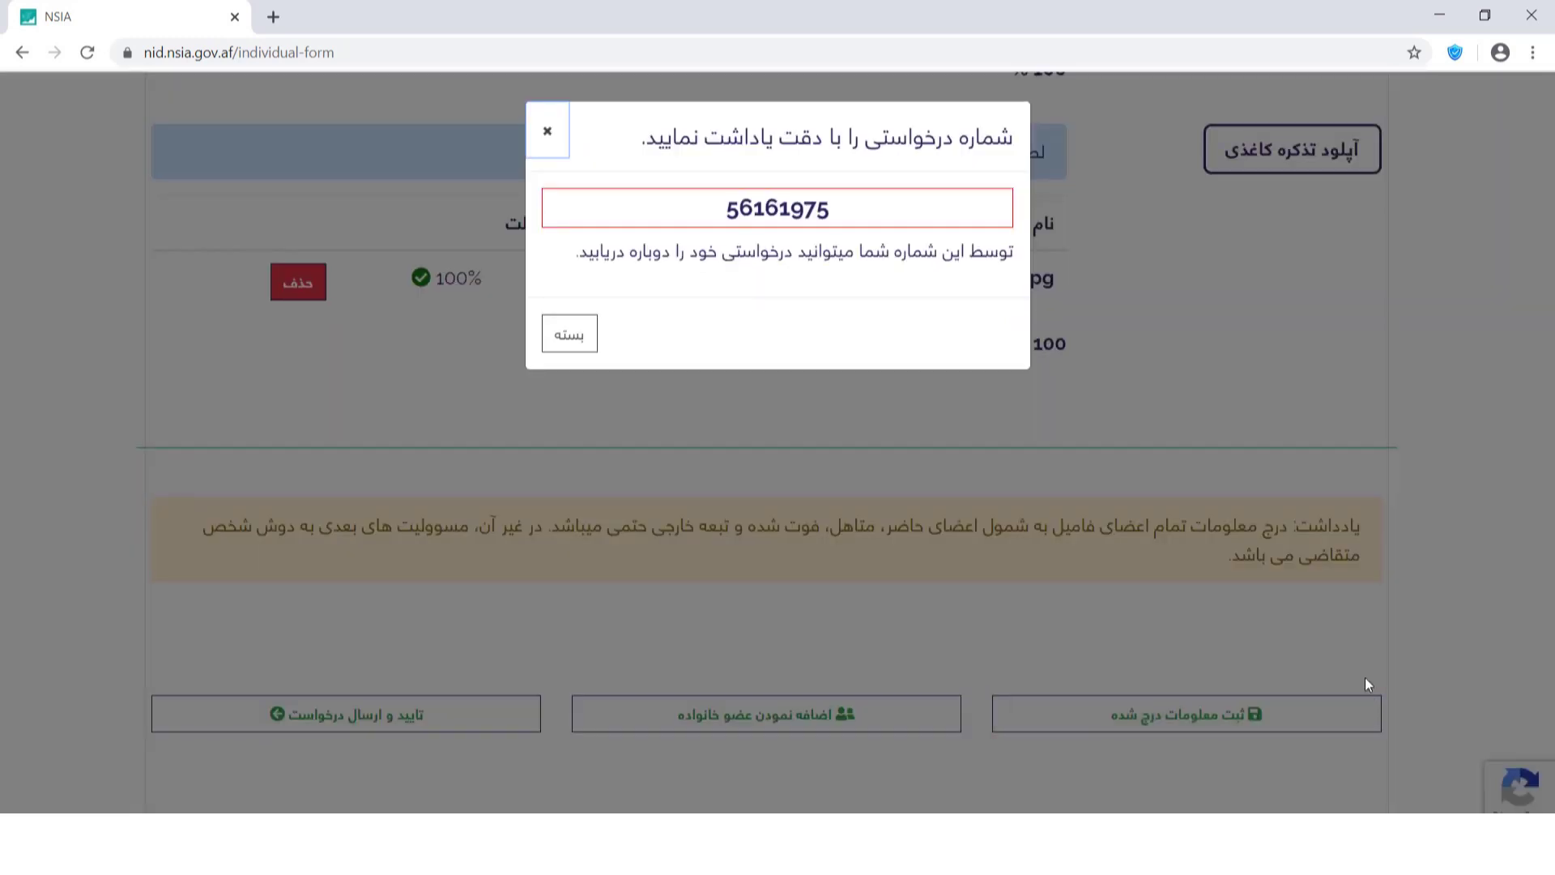
left_click_drag(724, 212, 829, 213)
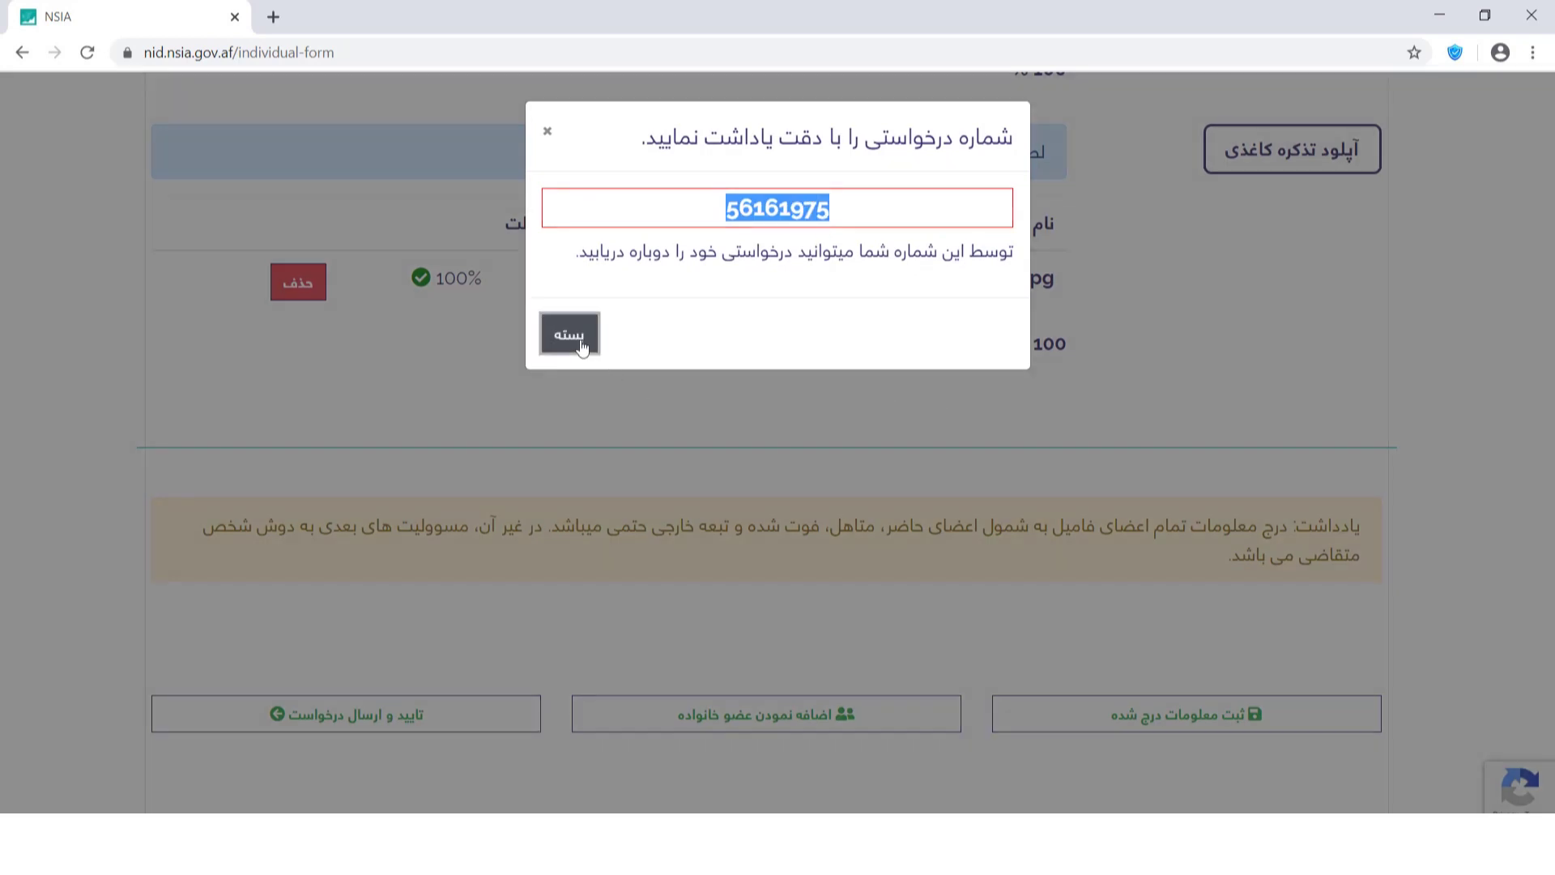
left_click(582, 348)
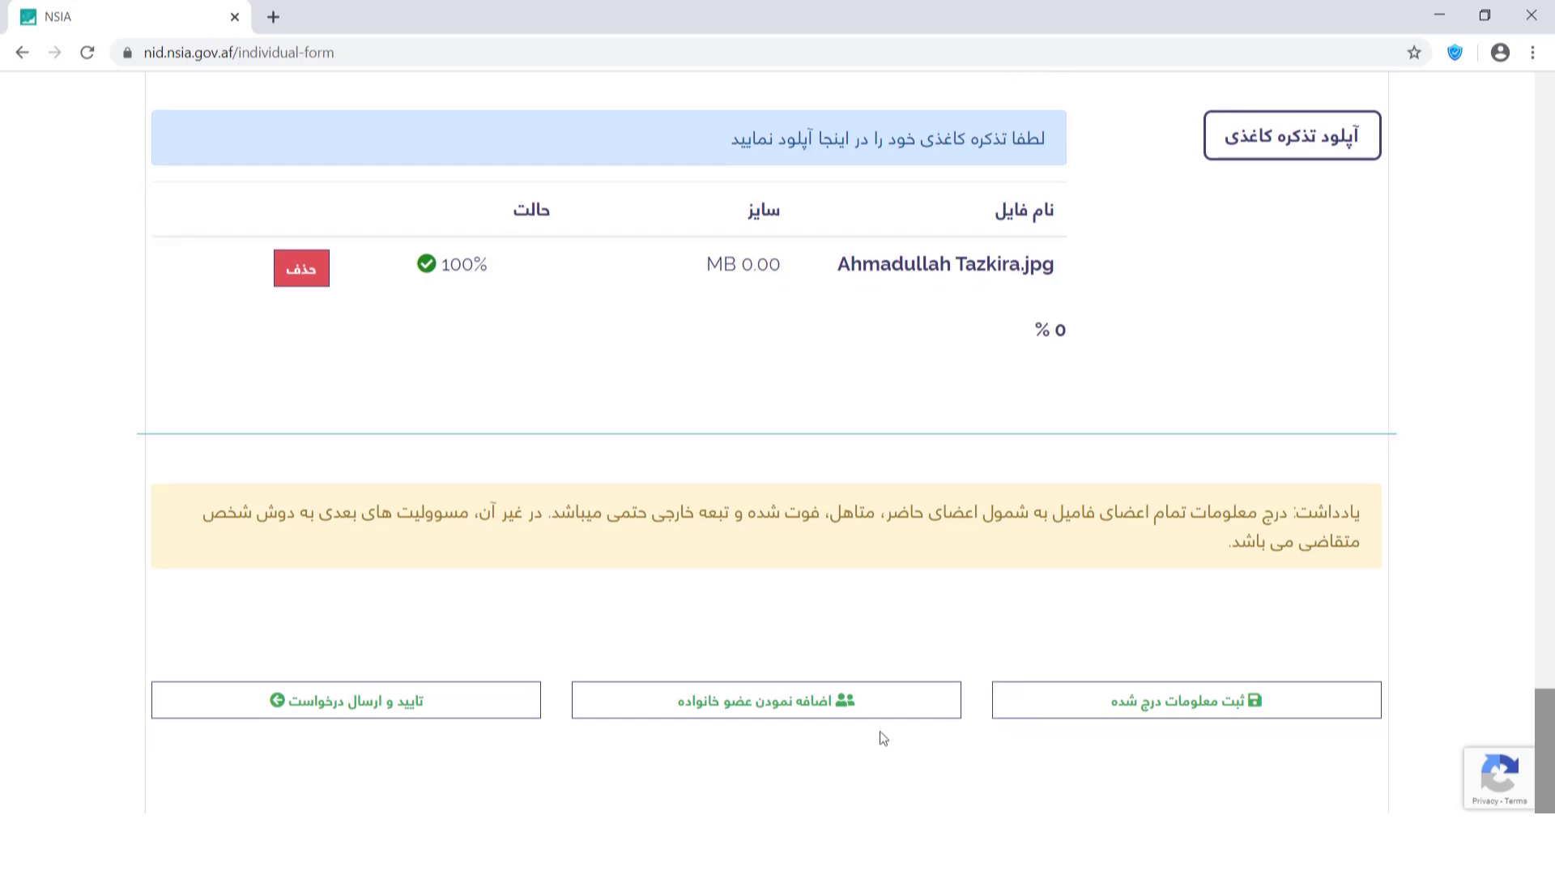
Add a new family member with relationship همسر (wife) and enter her first name.
left_click(909, 719)
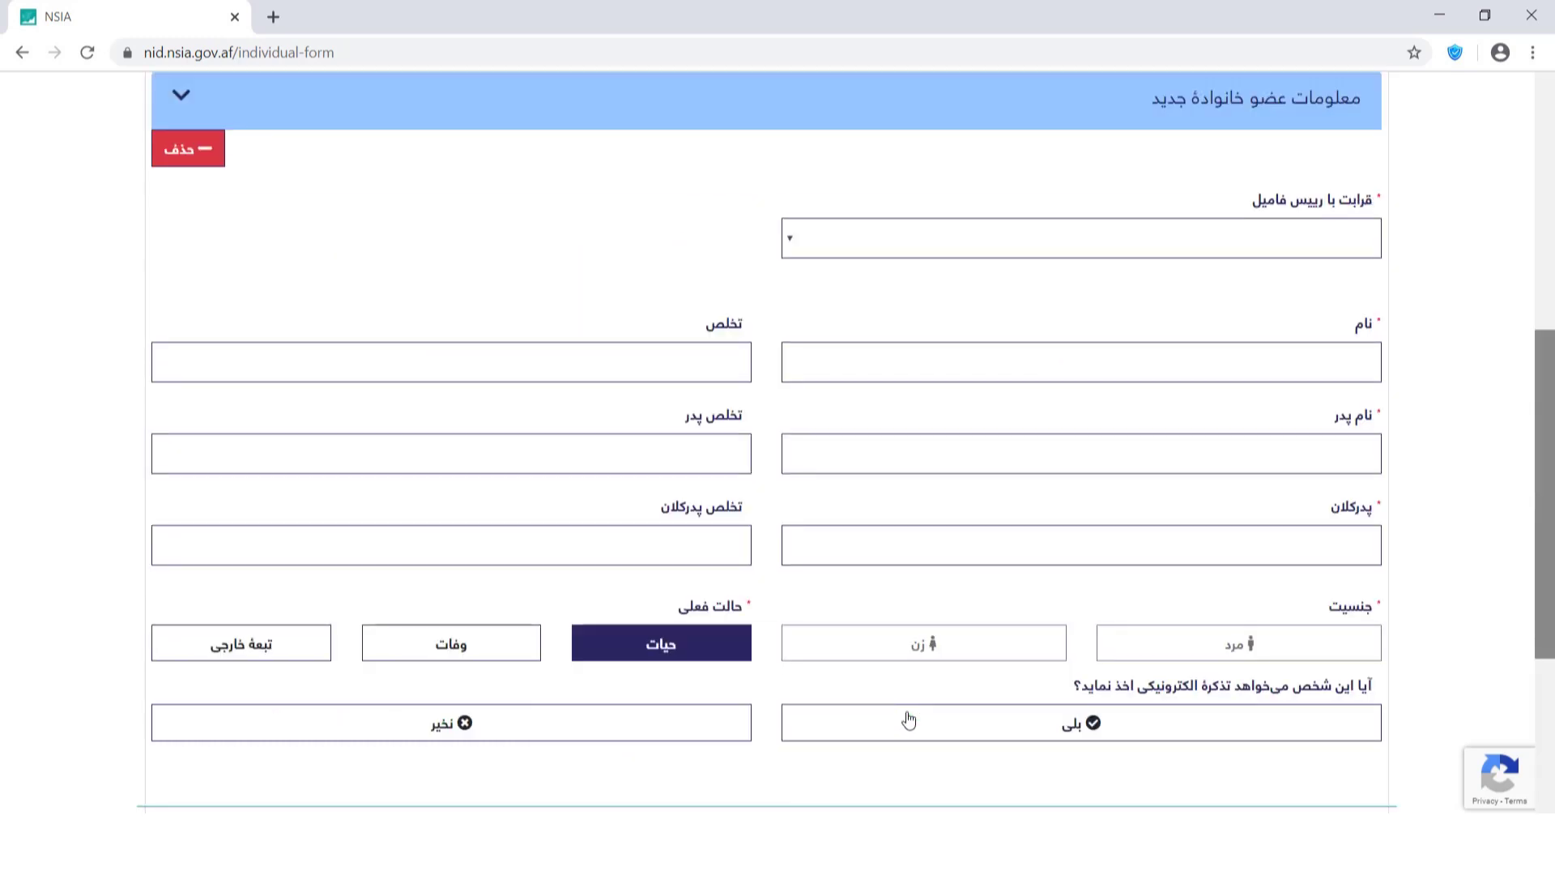
scroll(1547, 421, "up", 1)
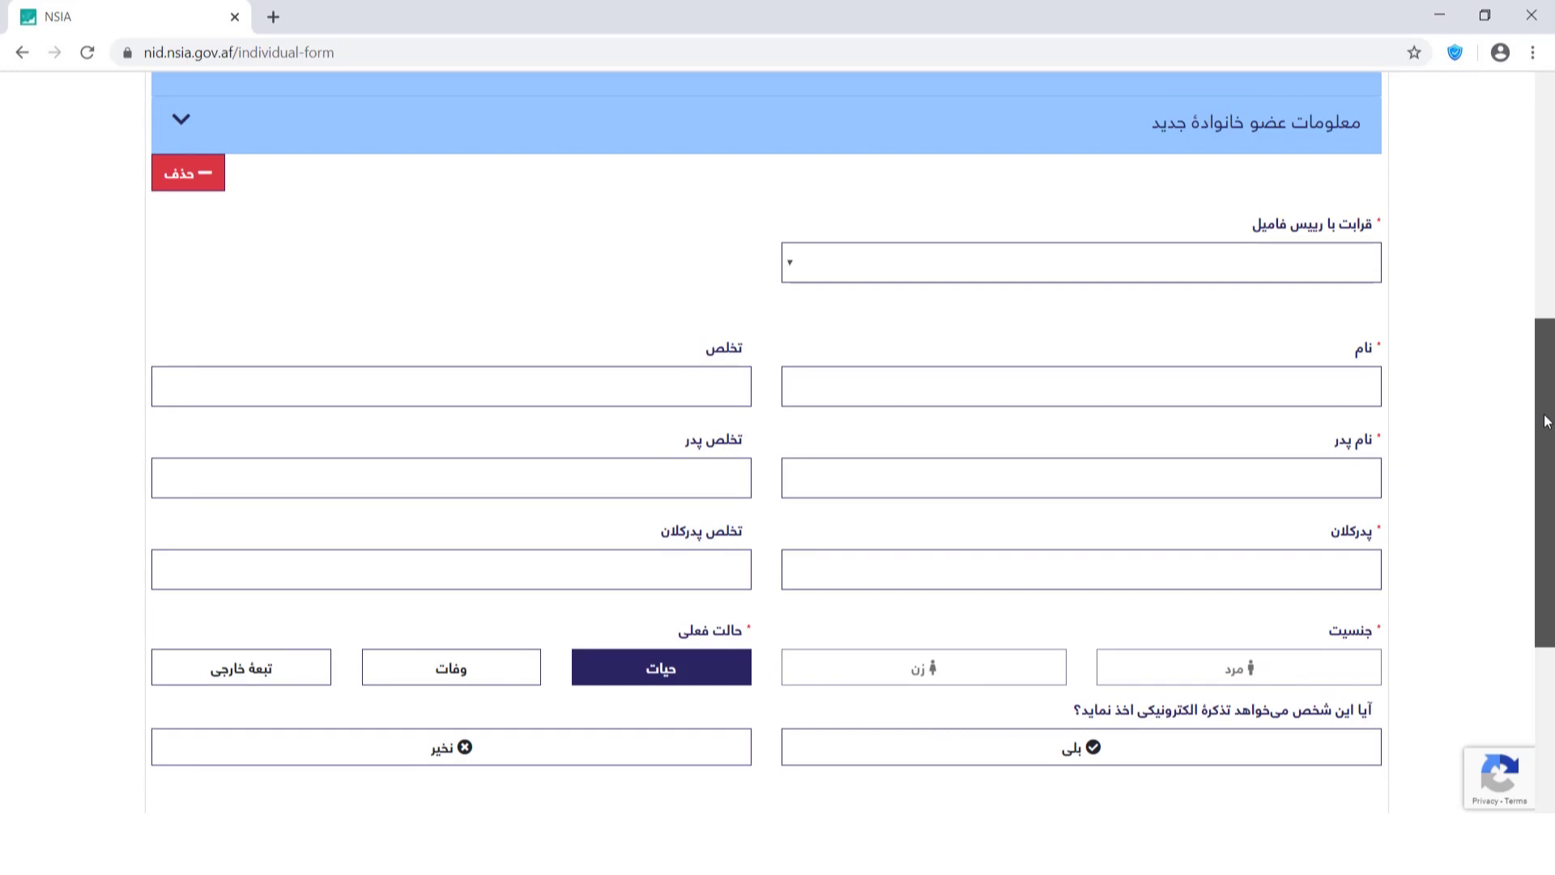
scroll(1547, 416, "up", 1)
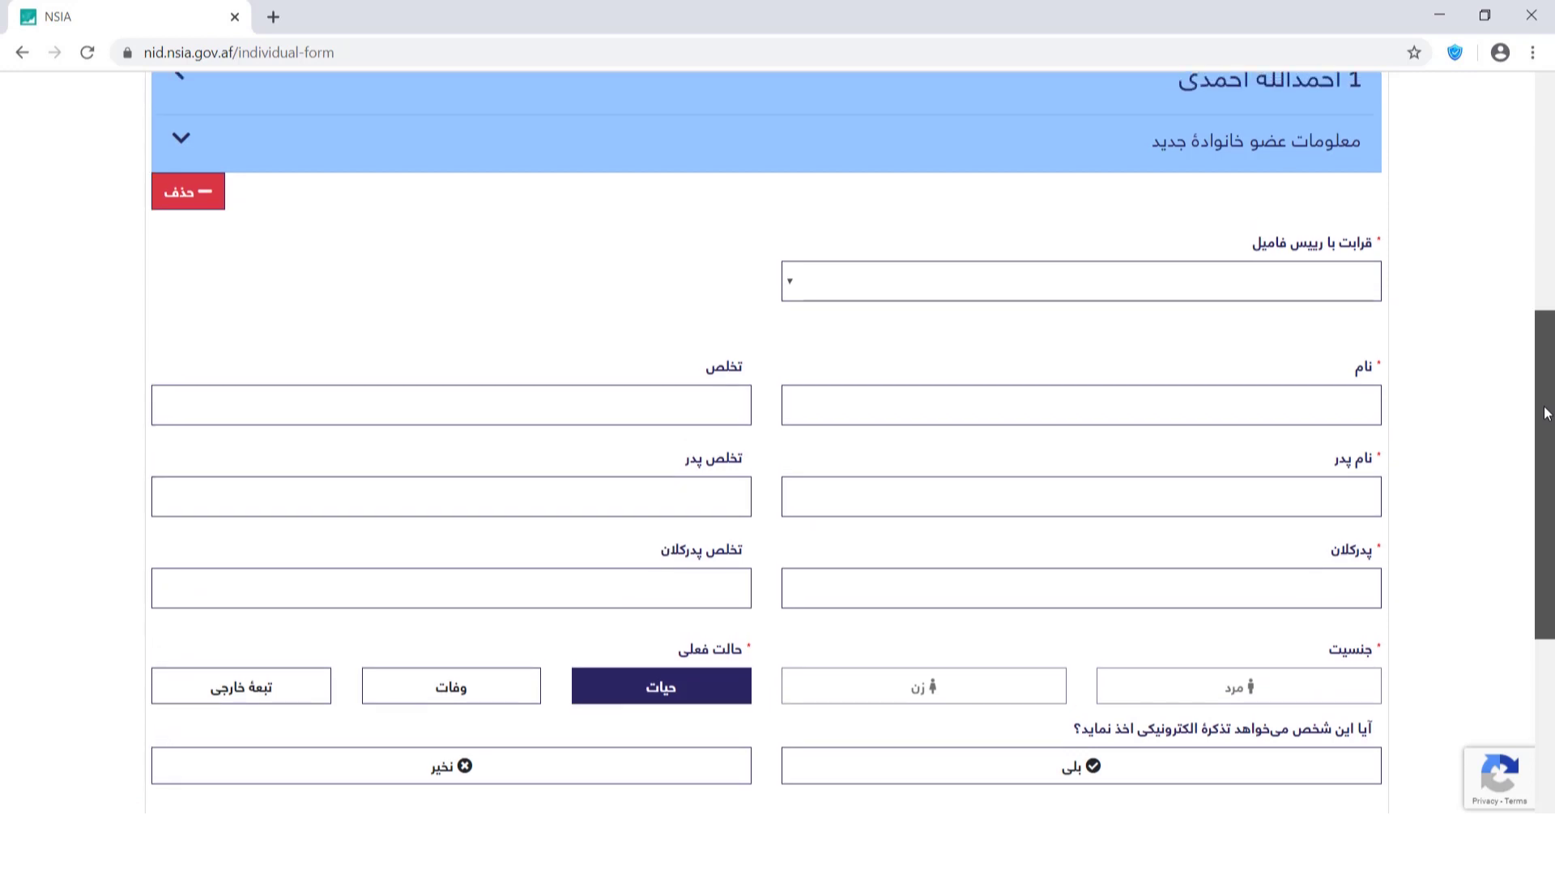
scroll(1547, 413, "up", 1)
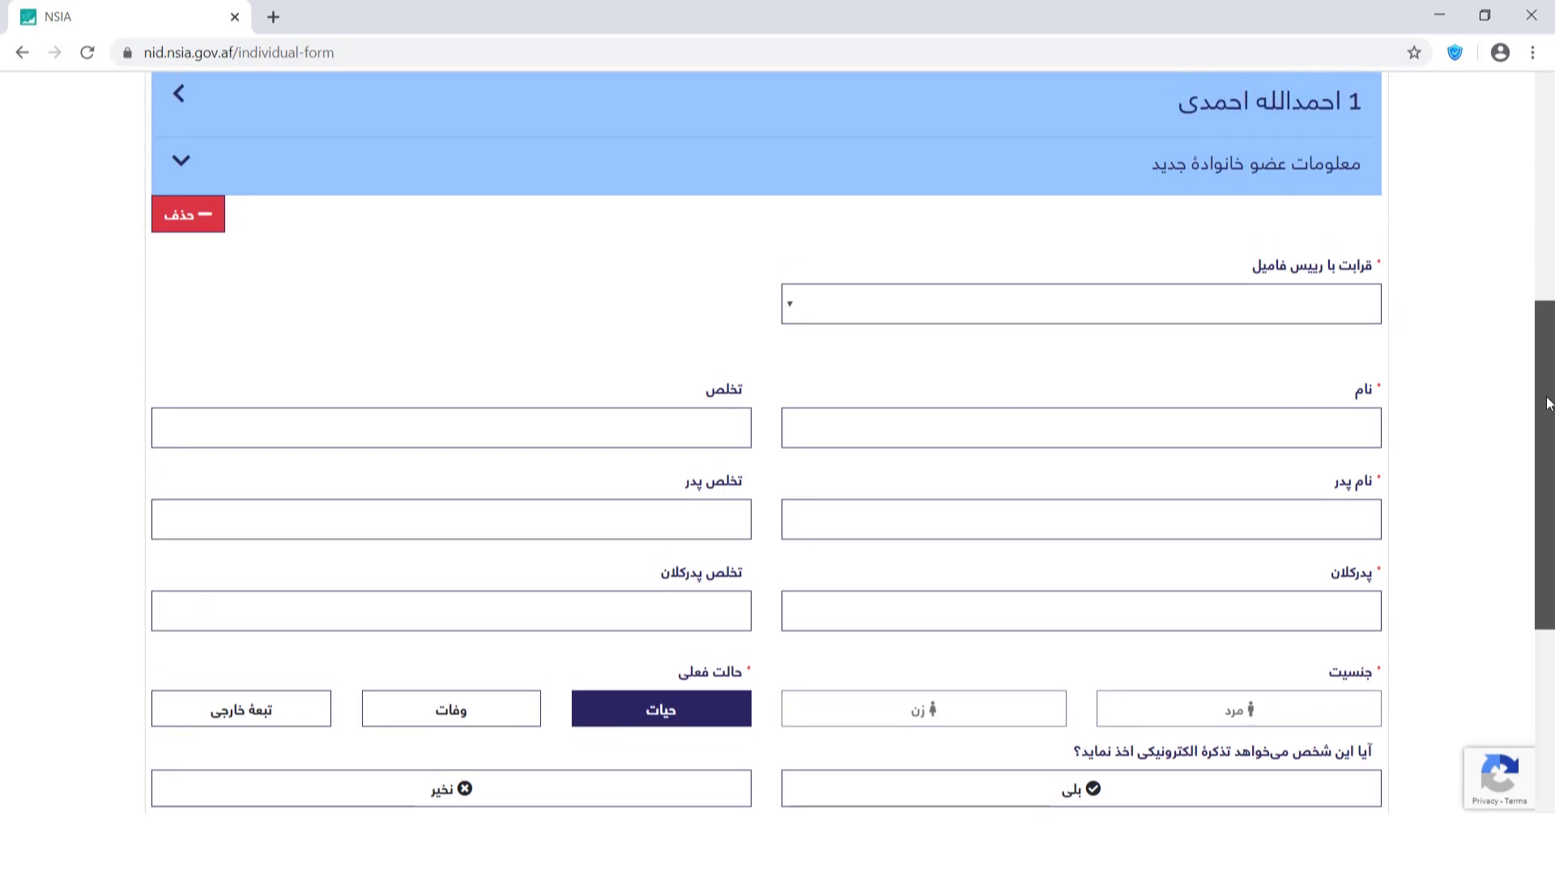
left_click(1328, 311)
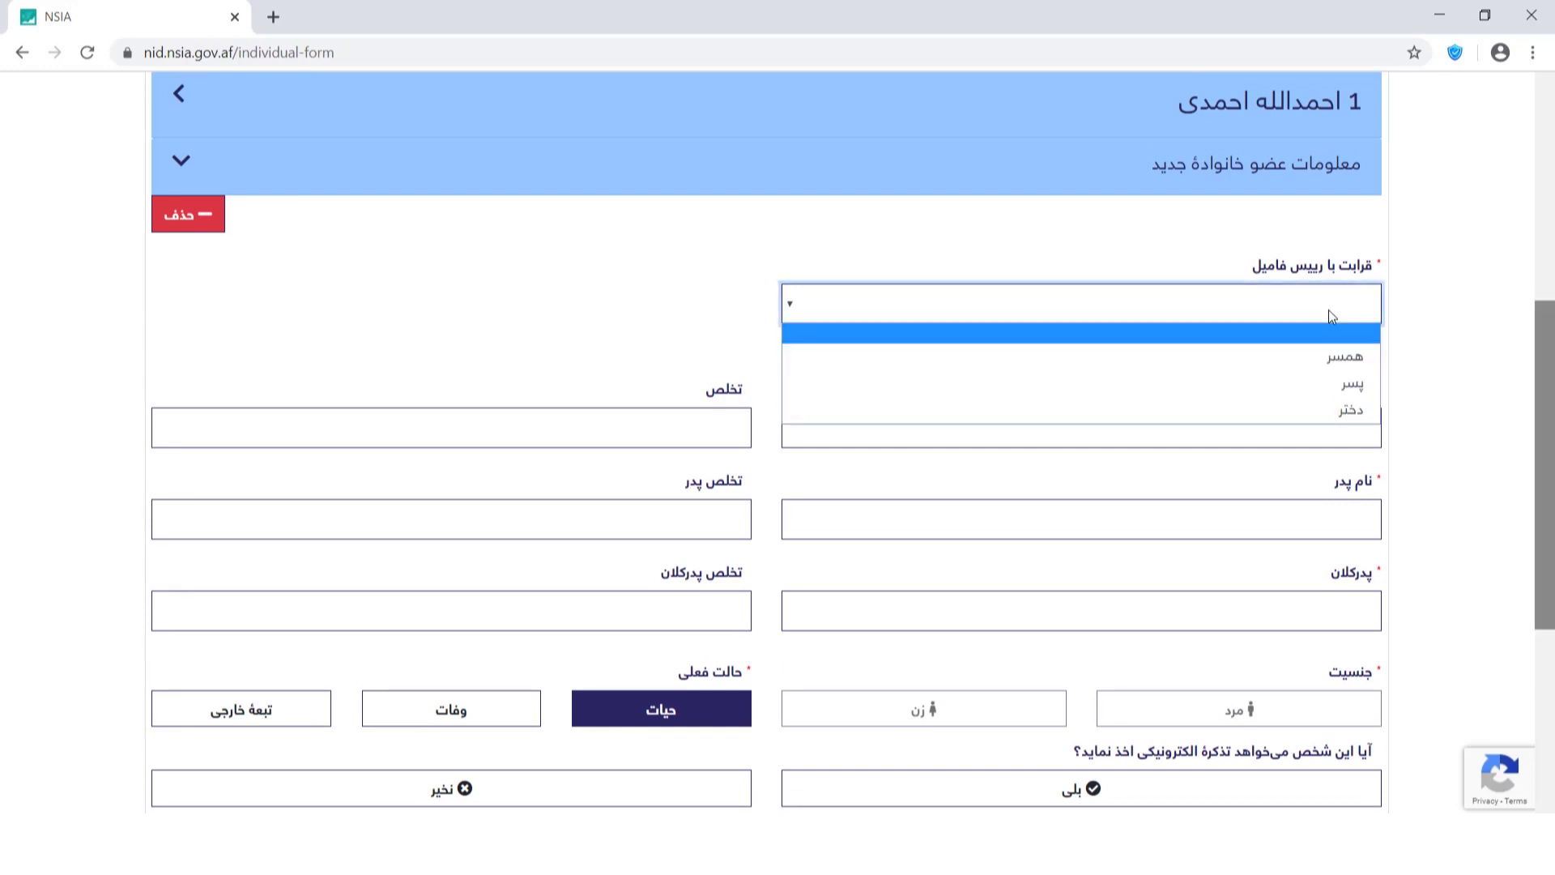
left_click(1325, 355)
left_click(1311, 425)
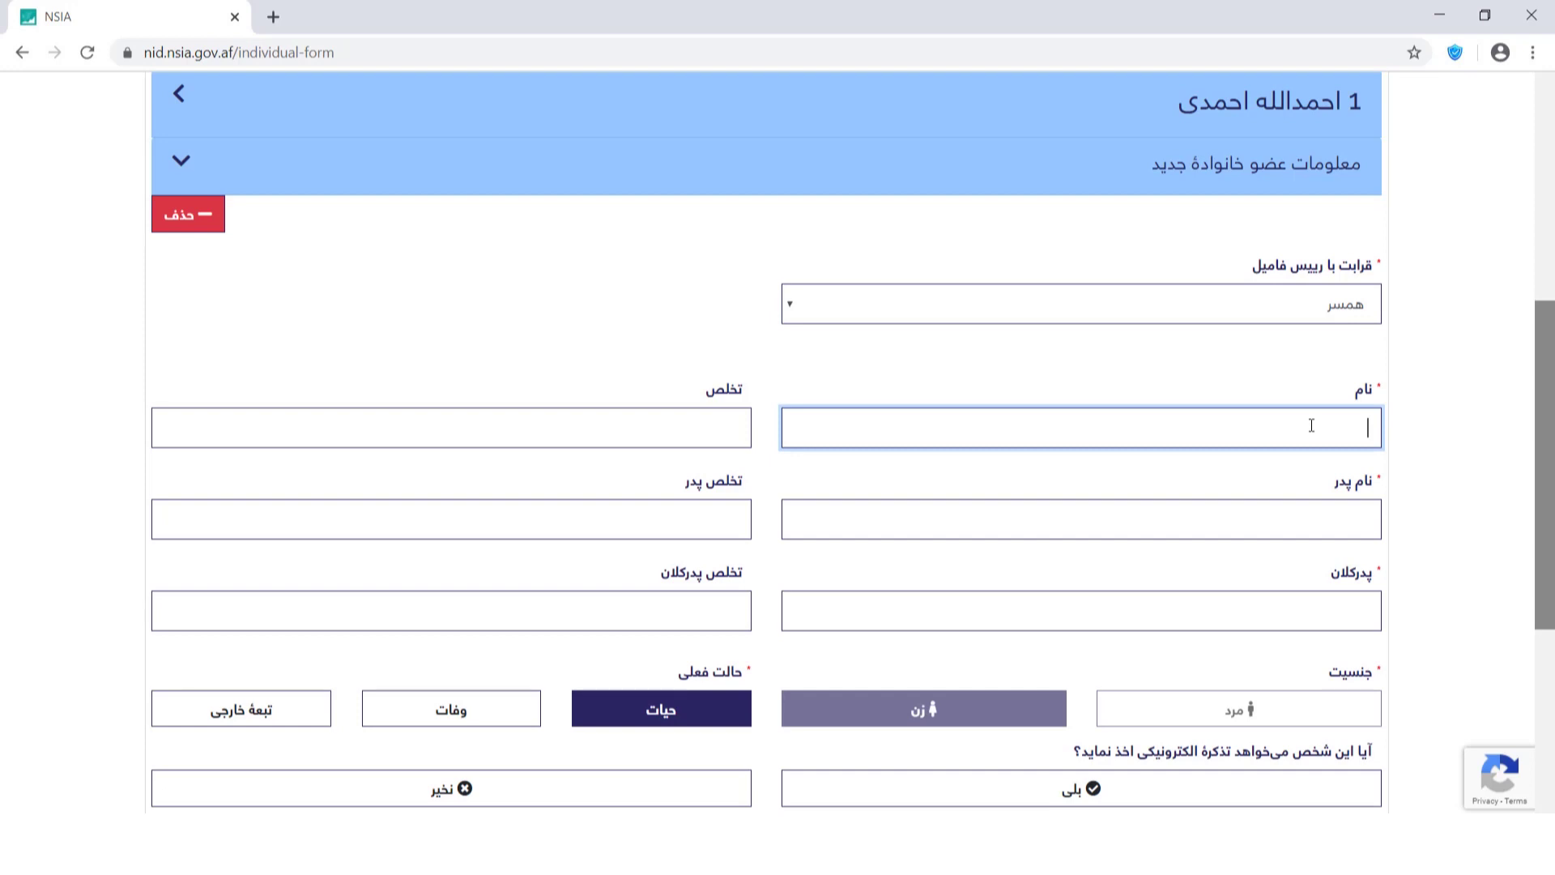
Fill in her father's name, surname, father's surname and grandfather's name.
left_click(1331, 532)
left_click(718, 438)
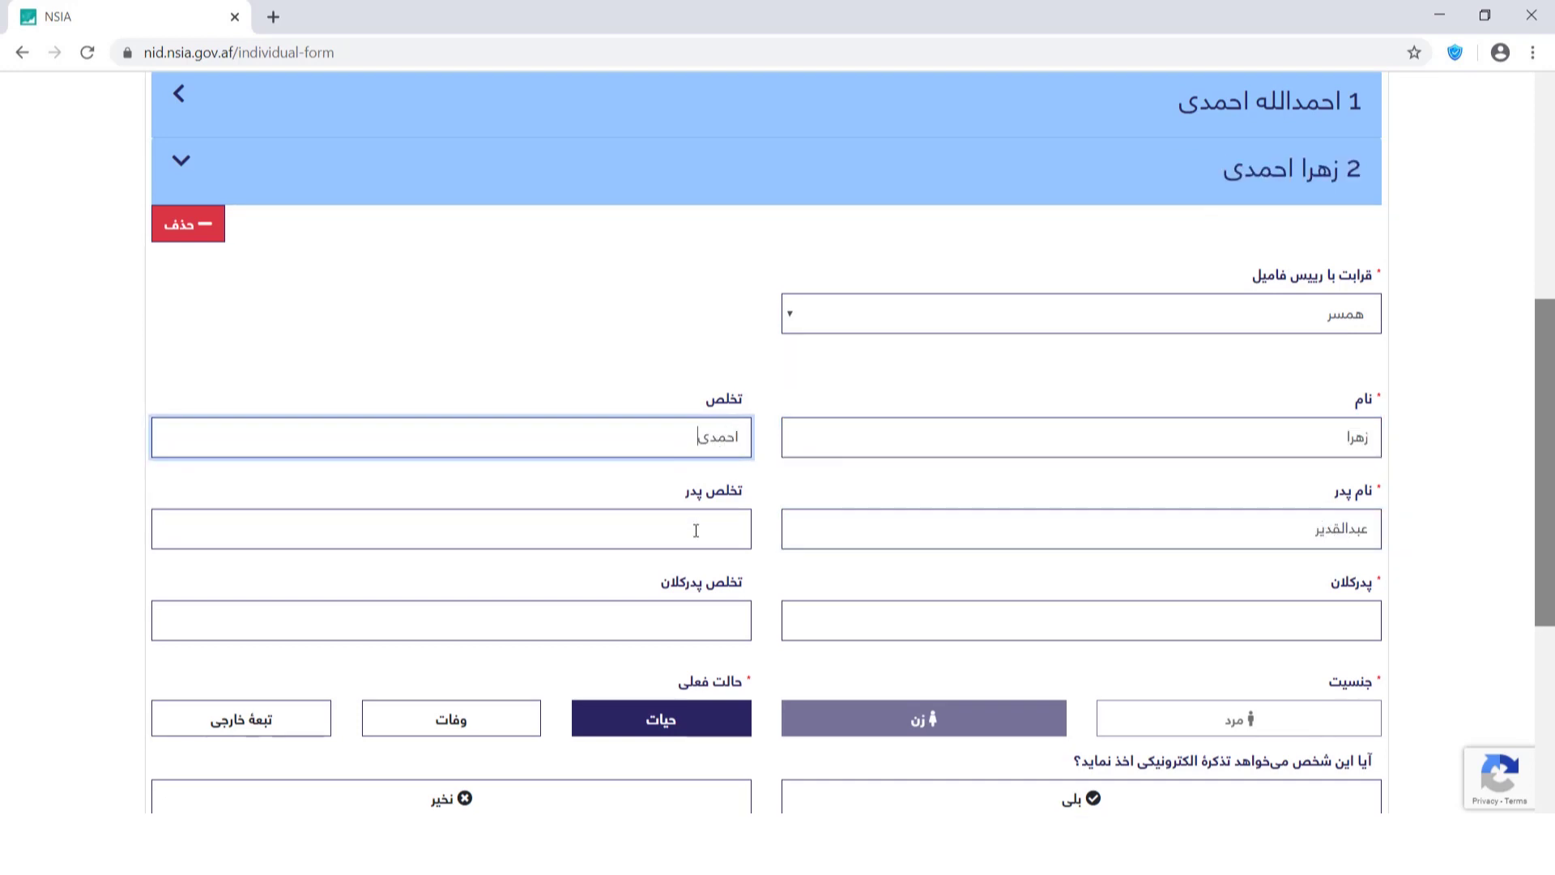
left_click(696, 530)
left_click(1337, 624)
key("Tab")
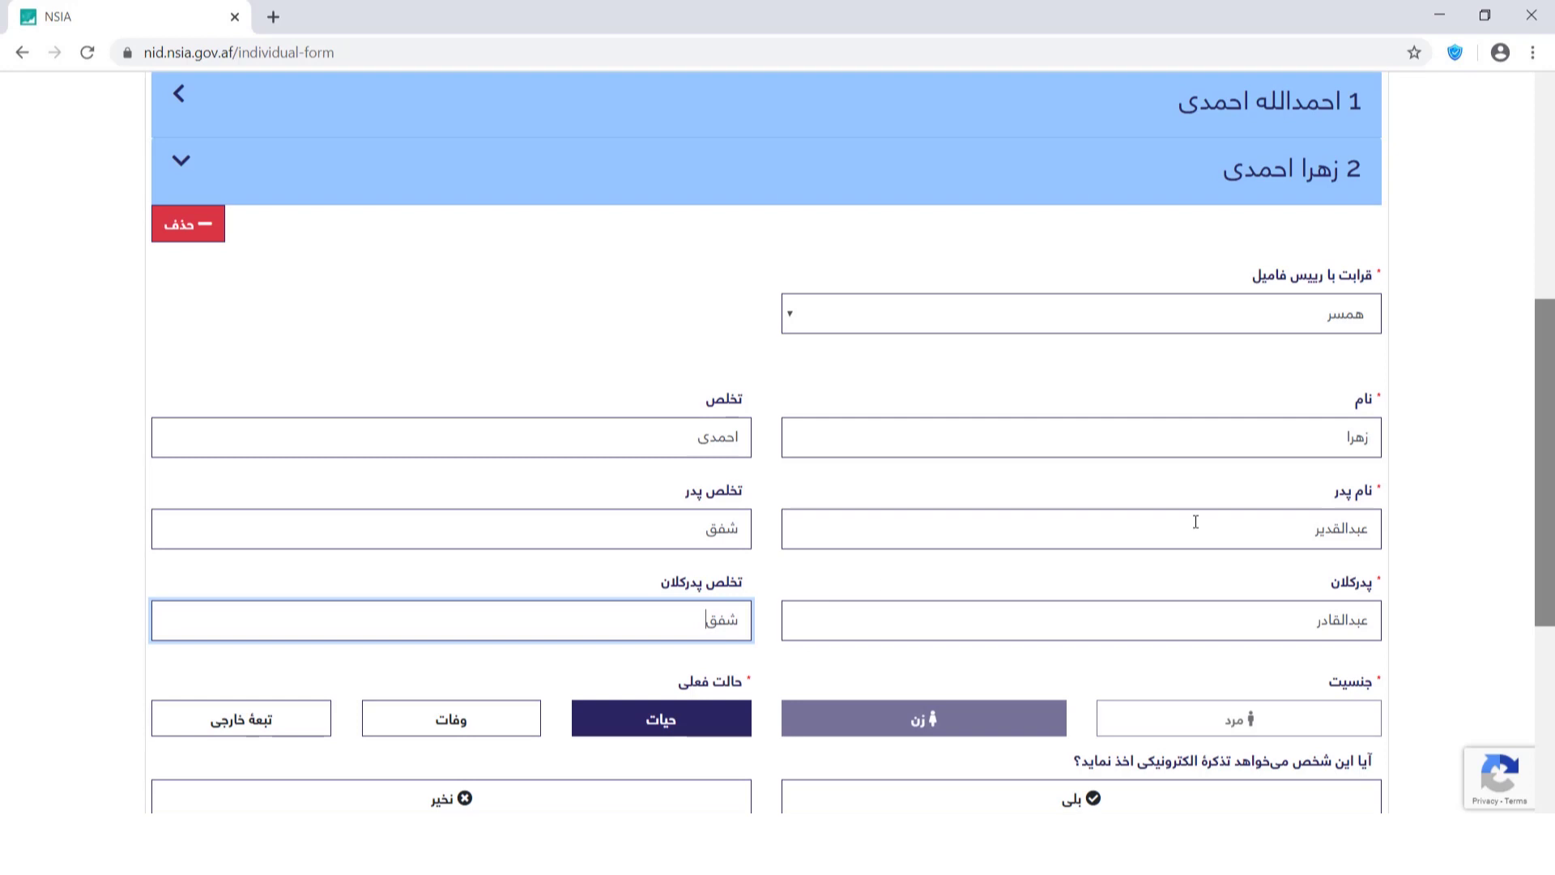
Request an electronic tazkira for the wife and start a third family member.
scroll(1124, 366, "down", 5)
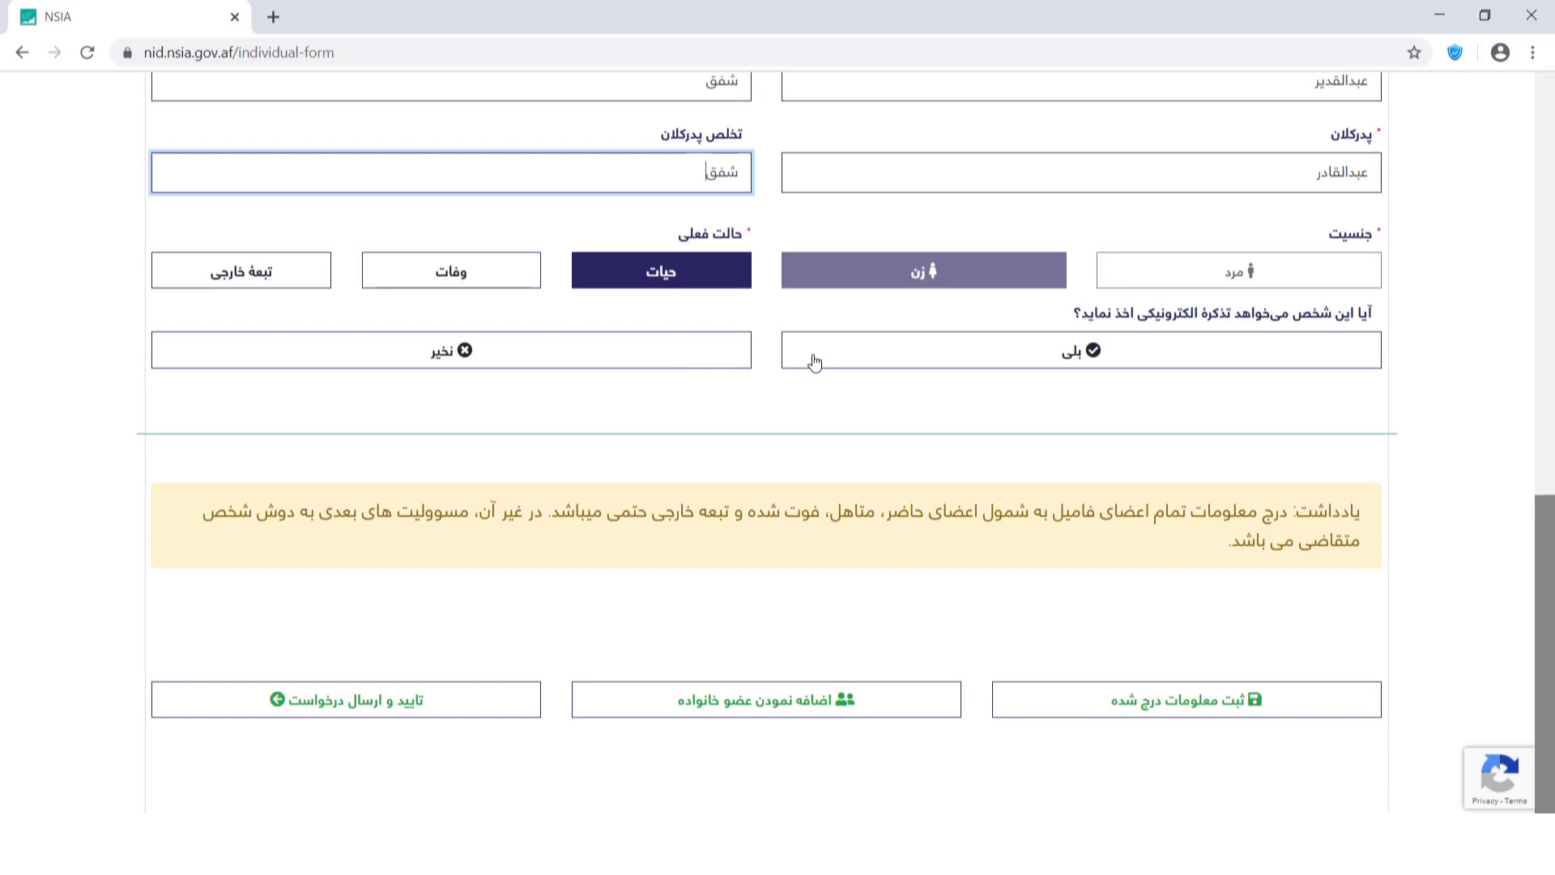
left_click(1000, 364)
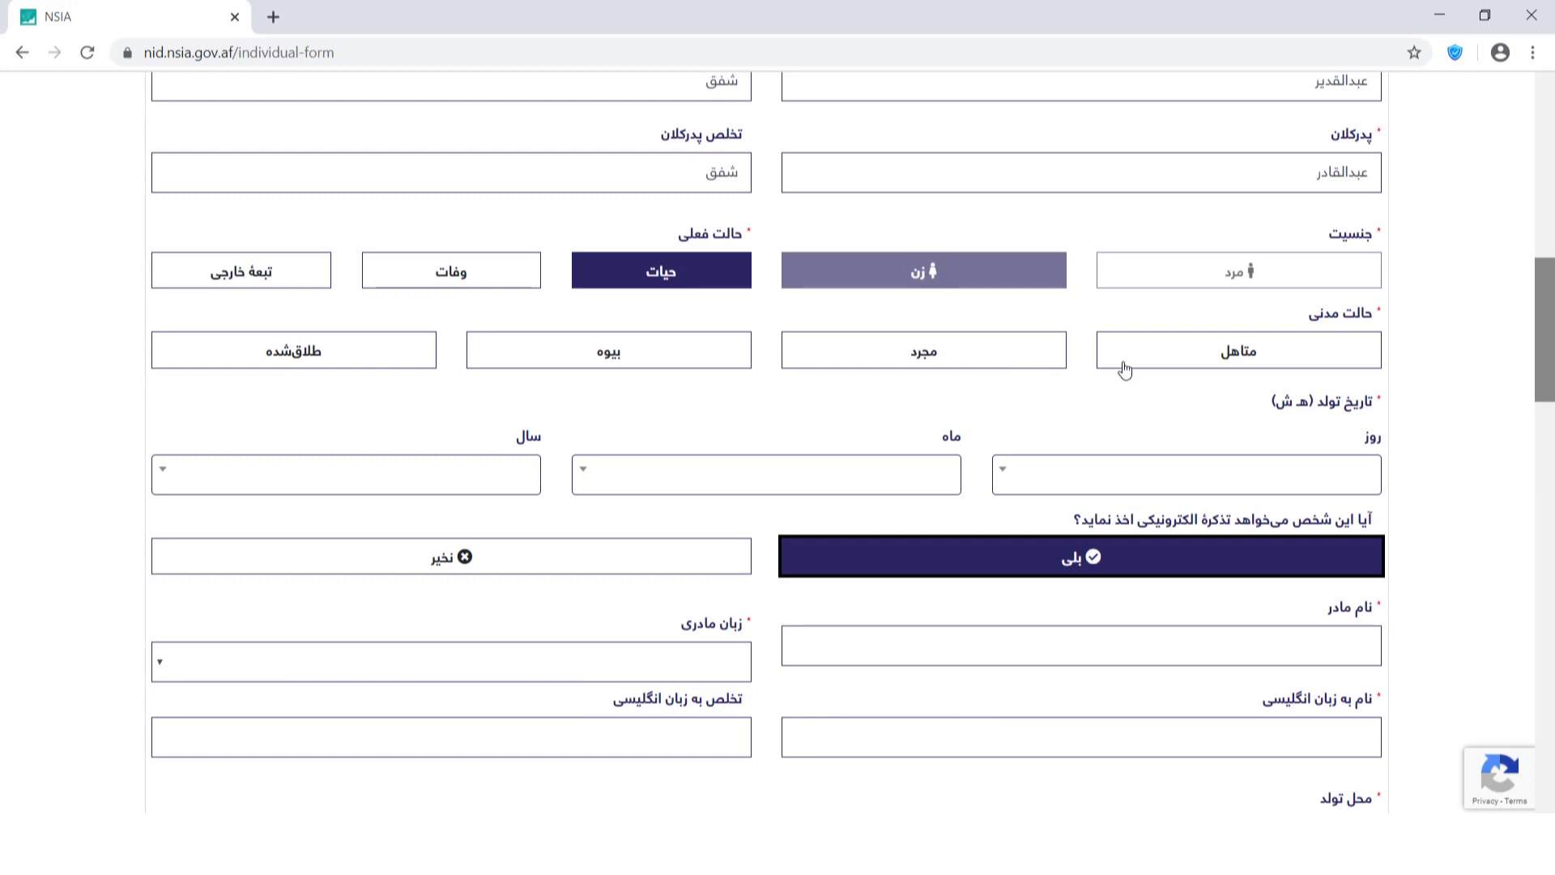
scroll(1539, 369, "down", 3)
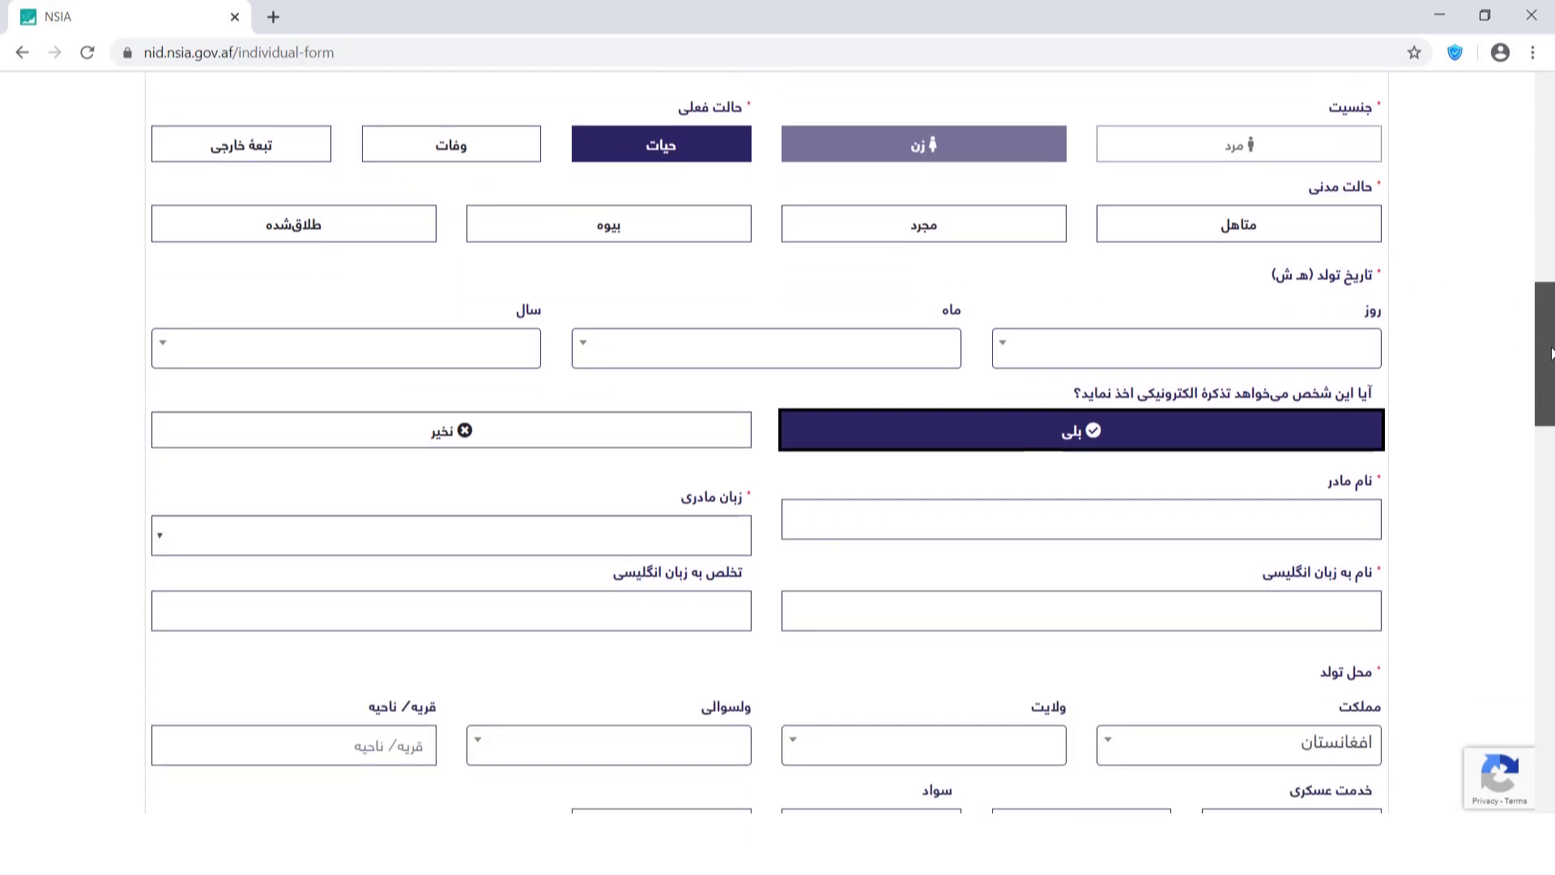
left_click_drag(1551, 377, 1552, 582)
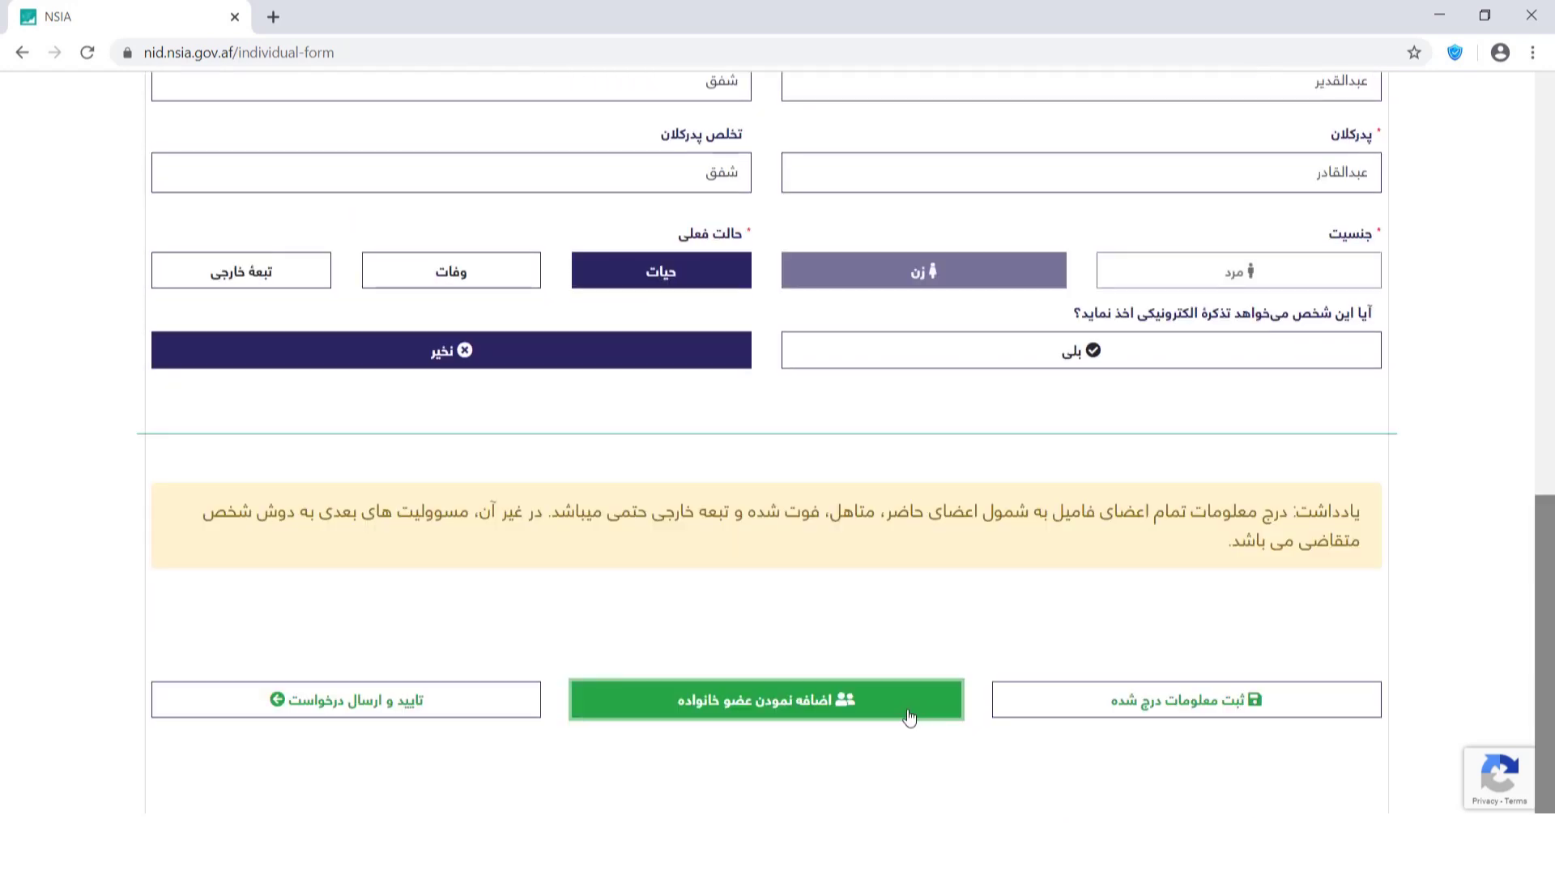
left_click(909, 716)
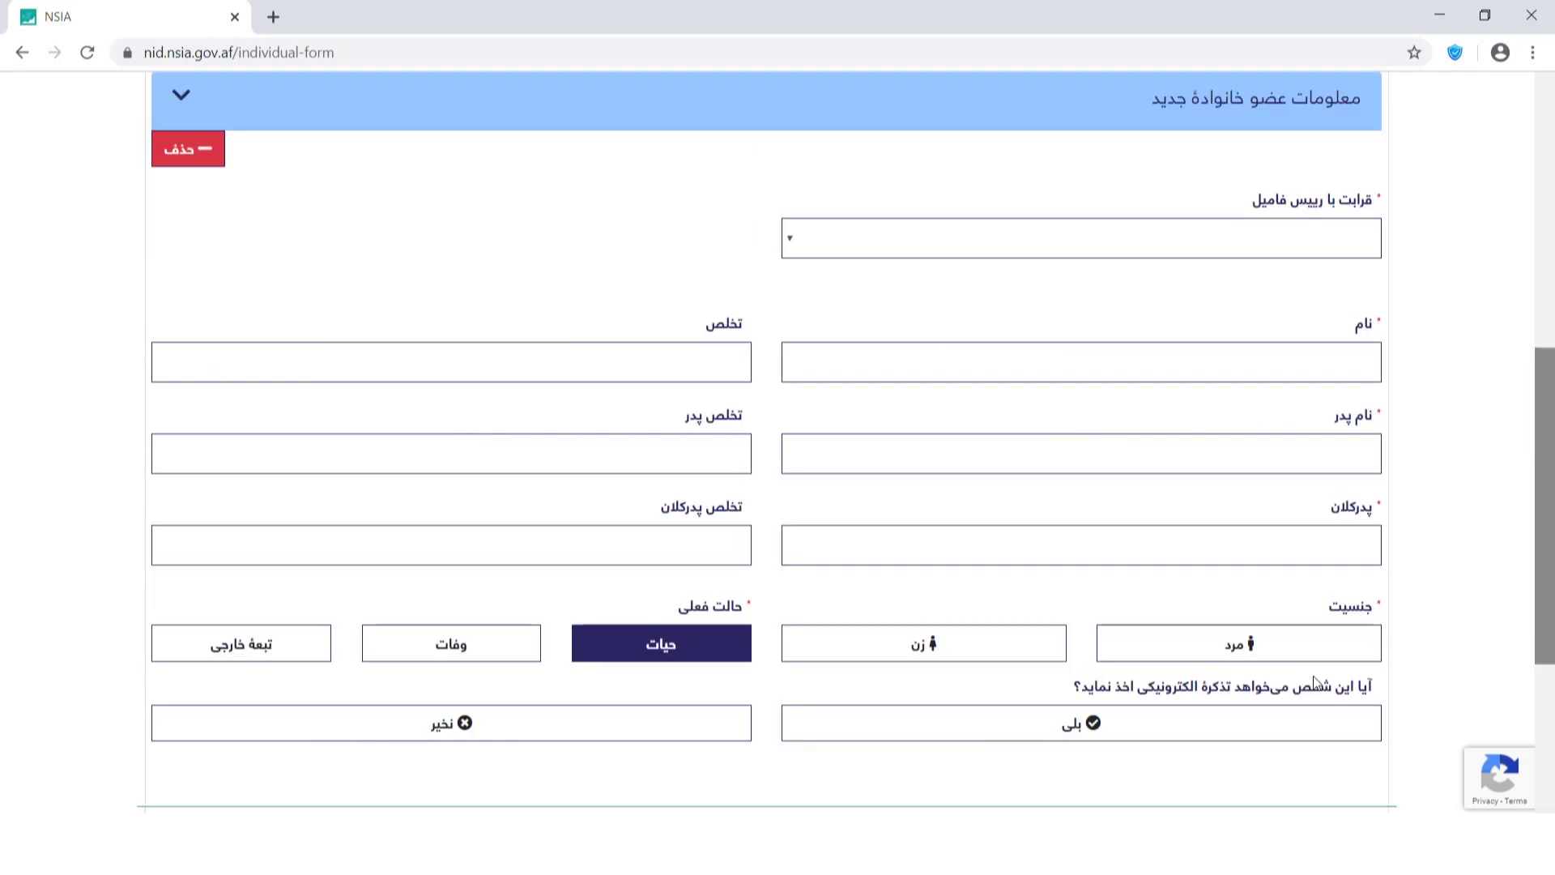
Set the third member's relationship to پسر (son), enter his first name, and select the prefilled father's name.
left_click(1305, 246)
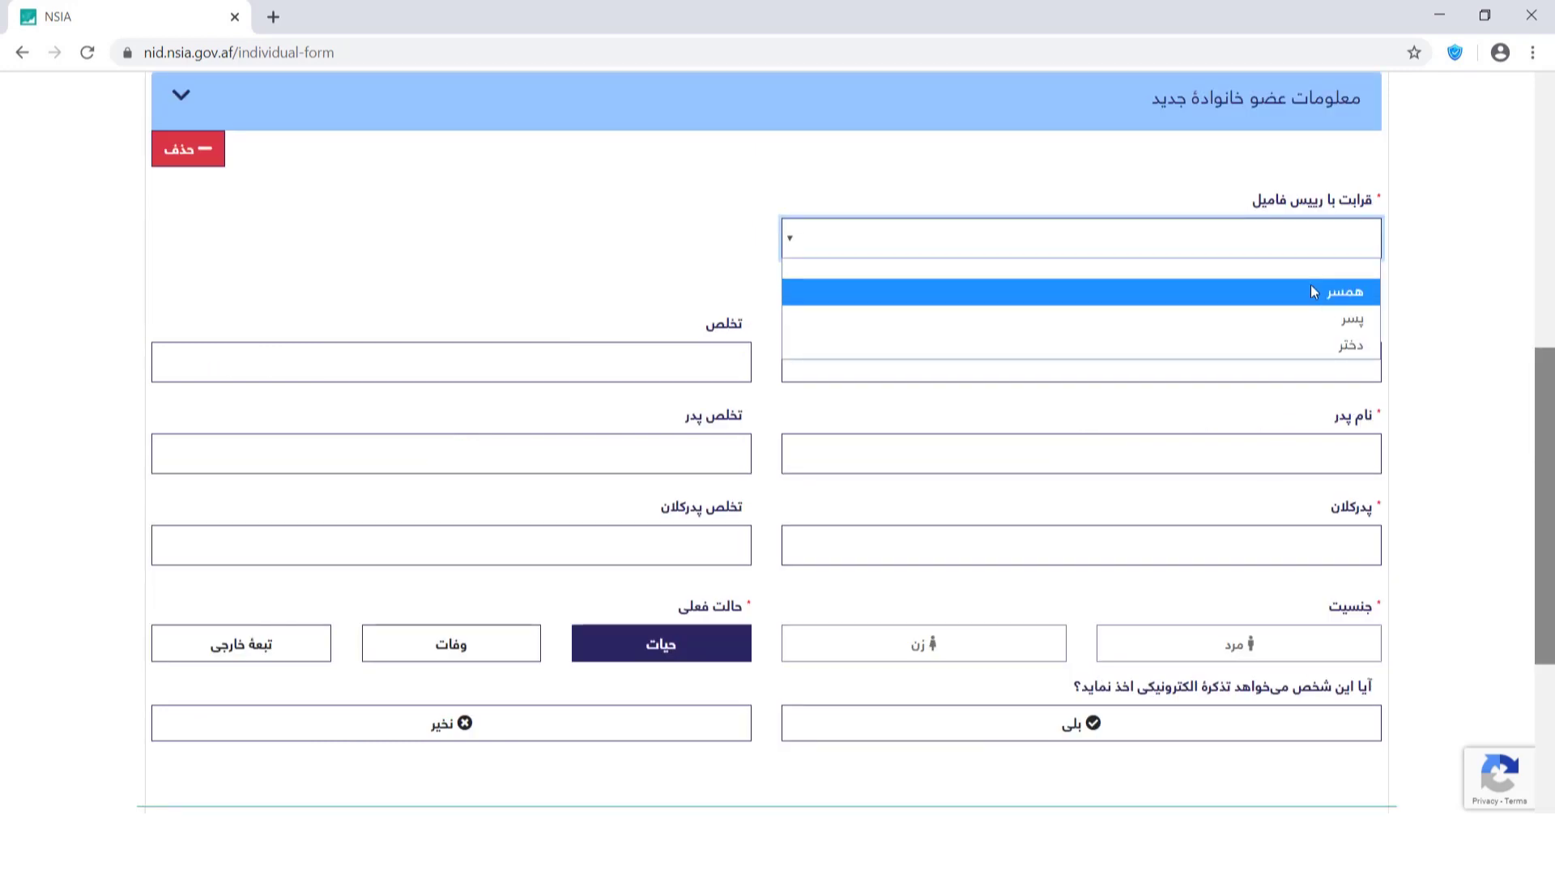
left_click(1319, 321)
left_click(1316, 362)
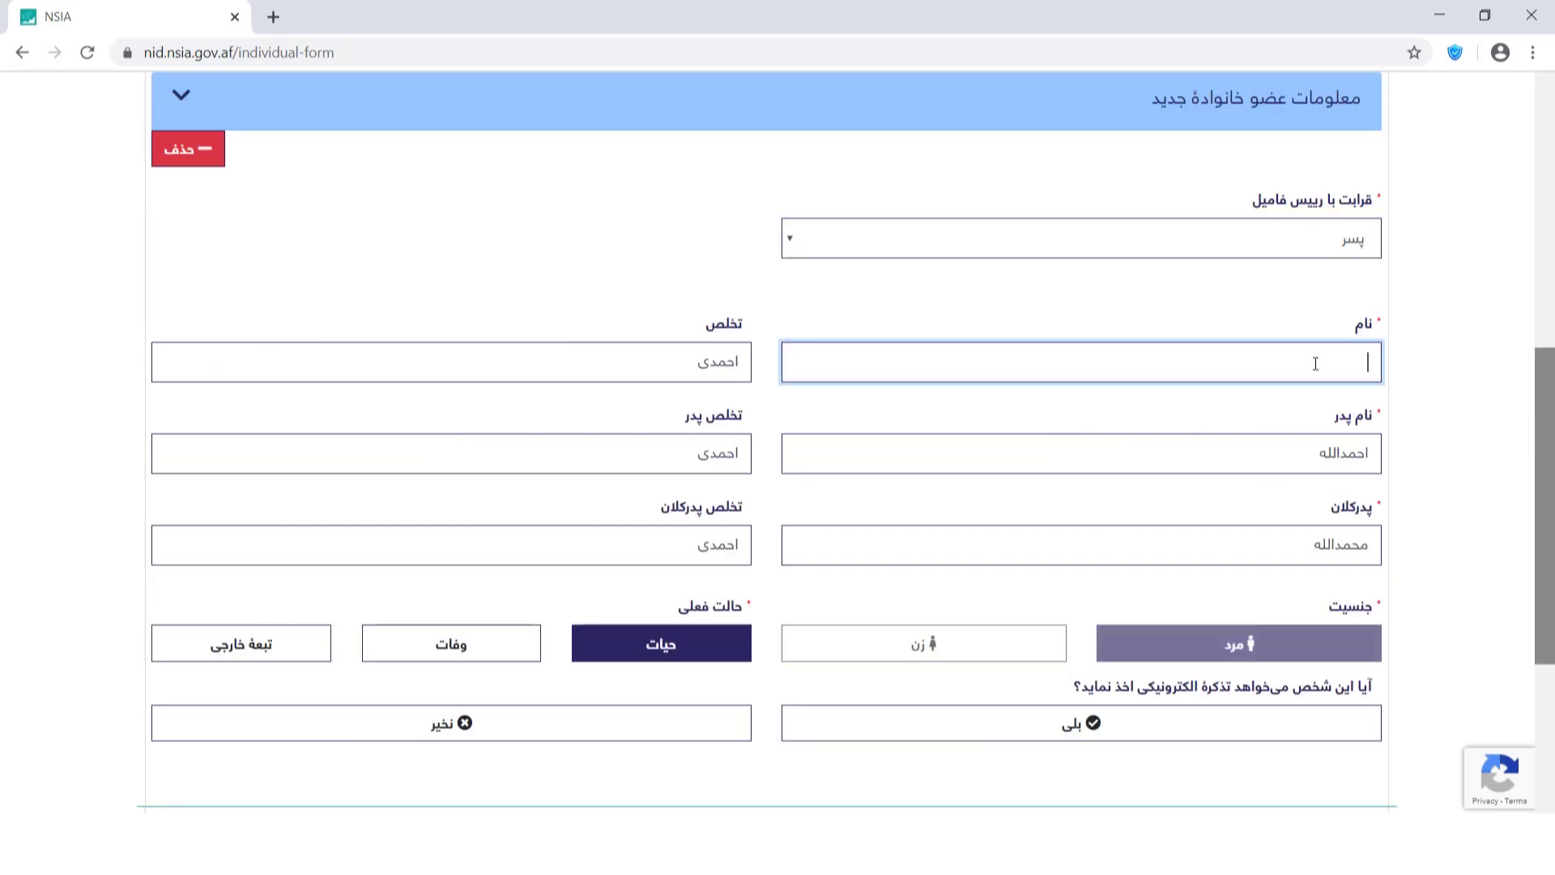
type("فرید")
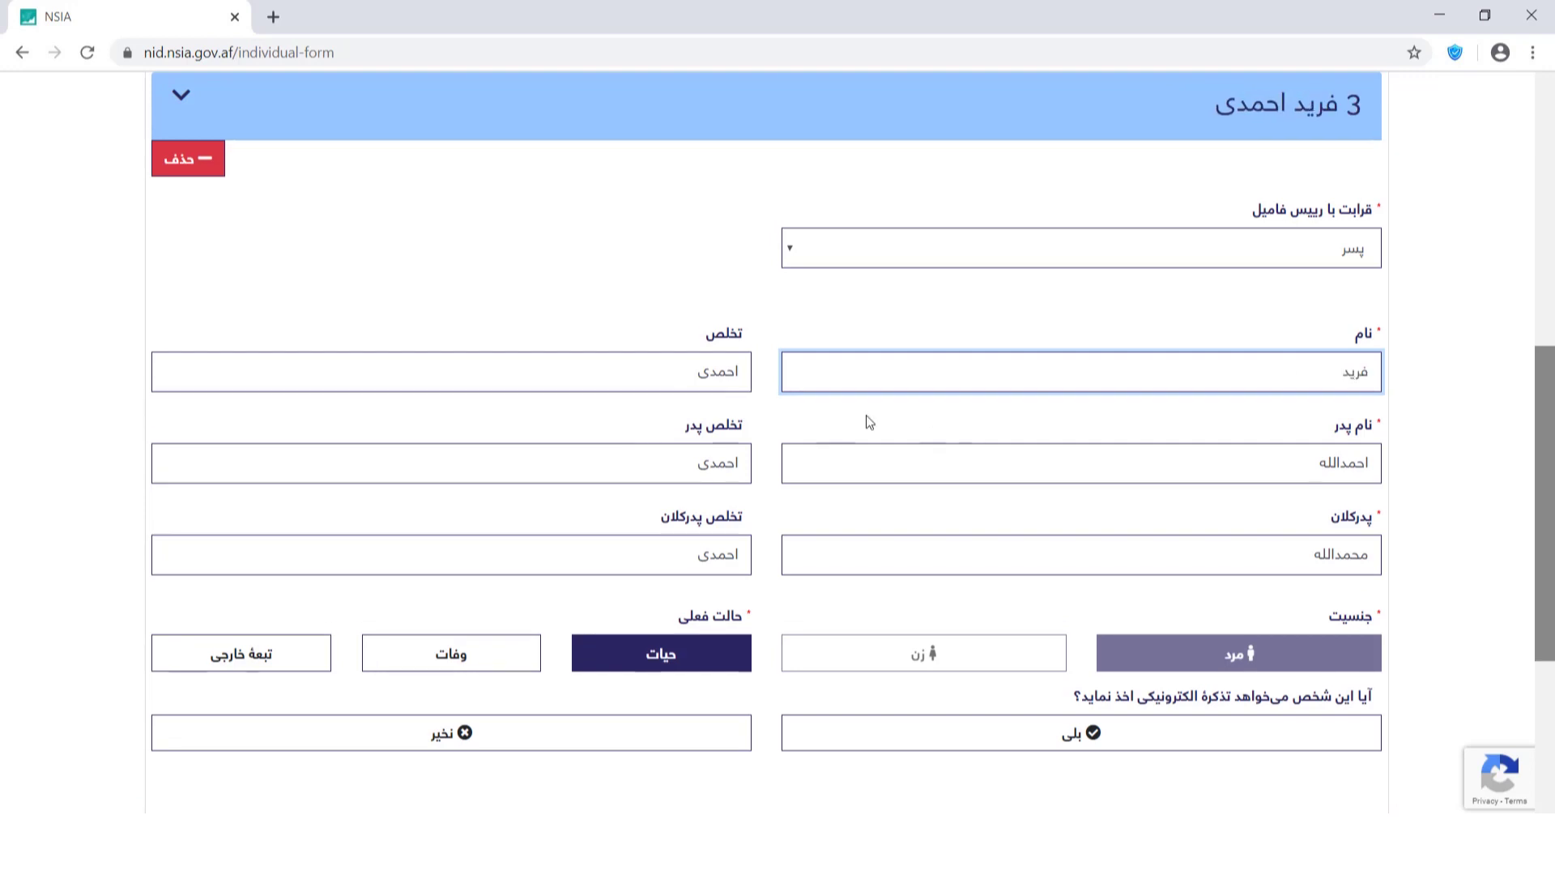
double_click(1313, 468)
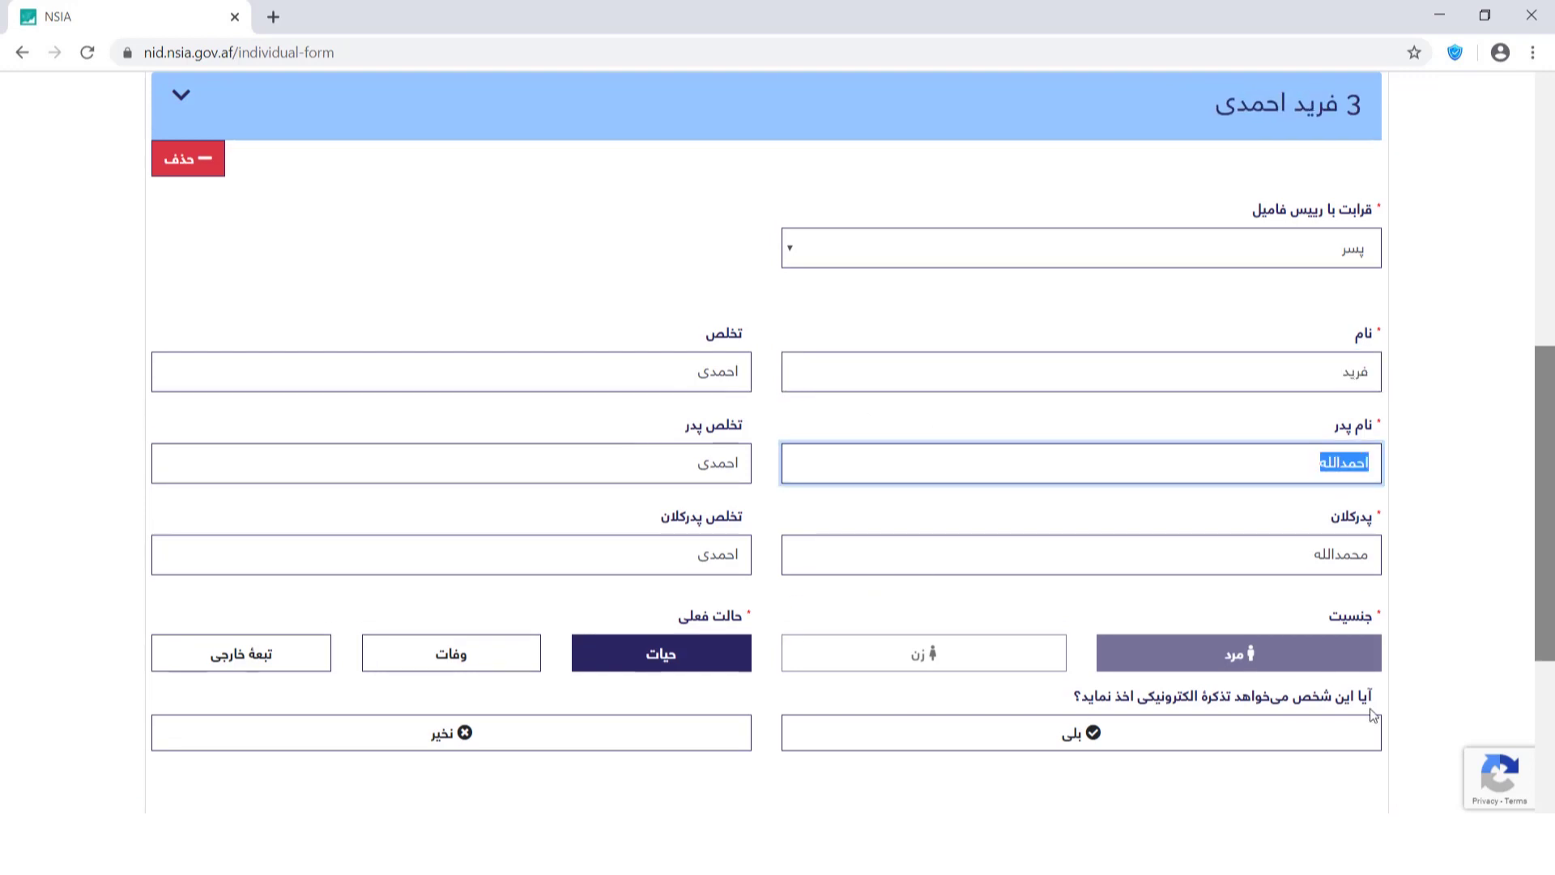
left_click_drag(1548, 541, 1549, 630)
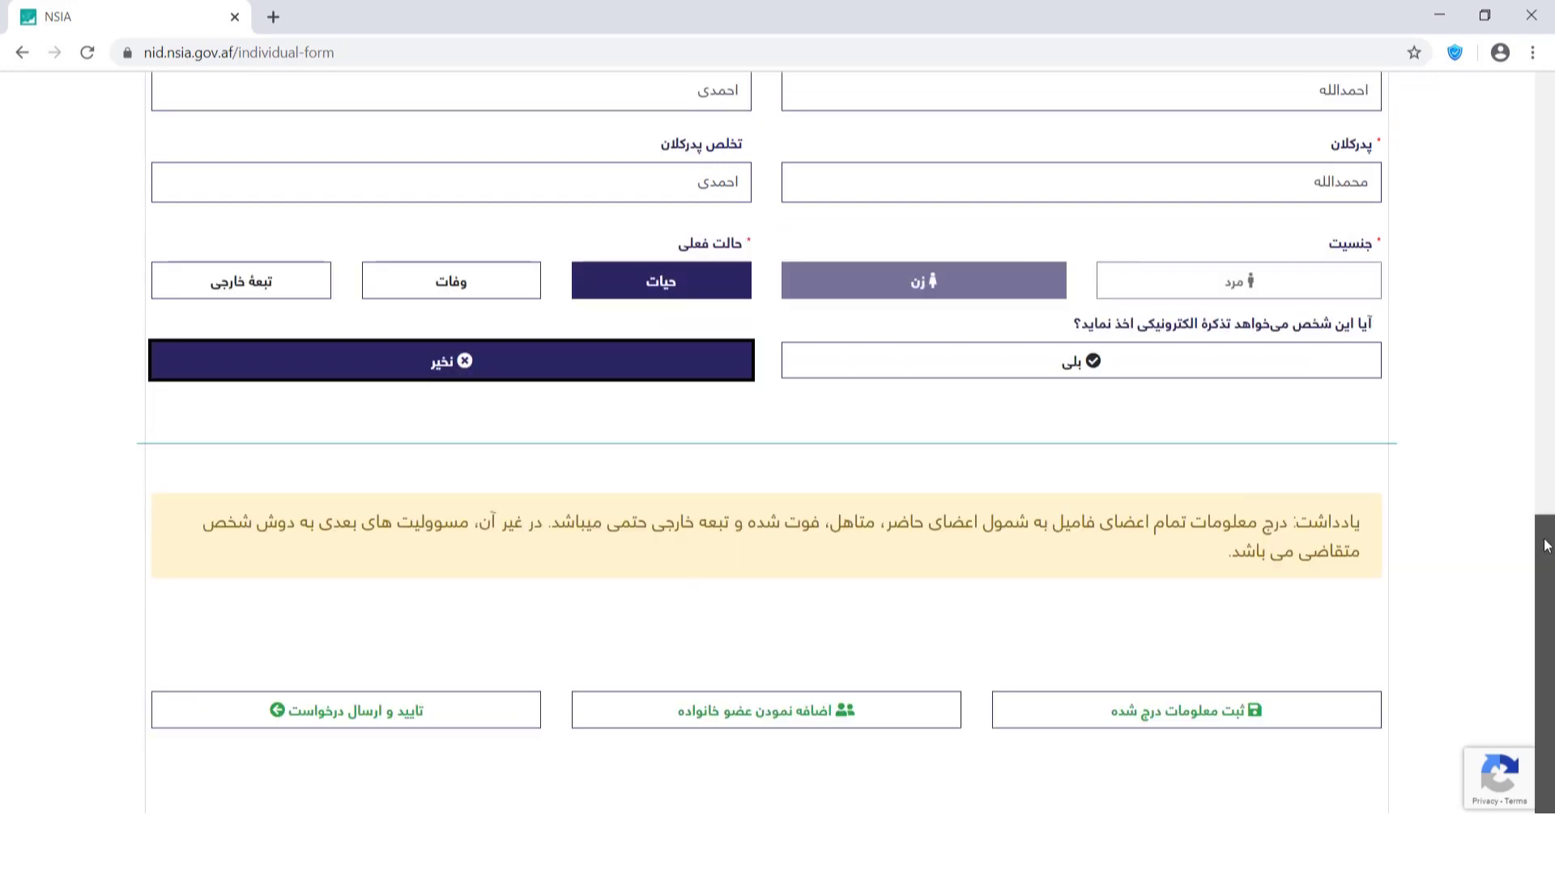
left_click_drag(1549, 553, 1549, 557)
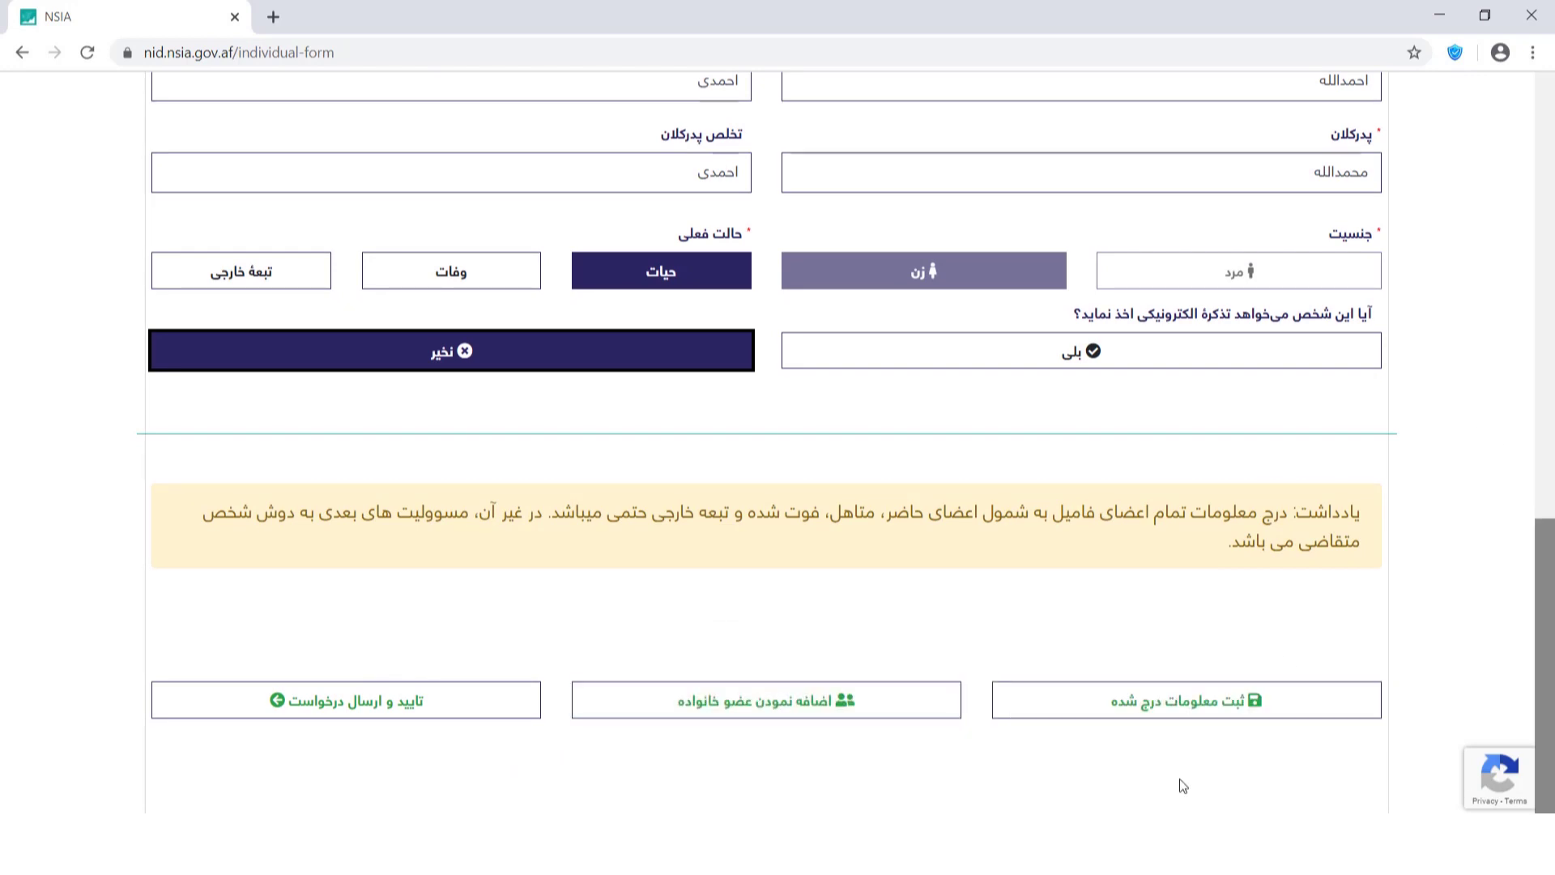
Submit the family details, then pick country افغانستان, province کابل and the وزیر محمد اکبر خان centre.
left_click(458, 719)
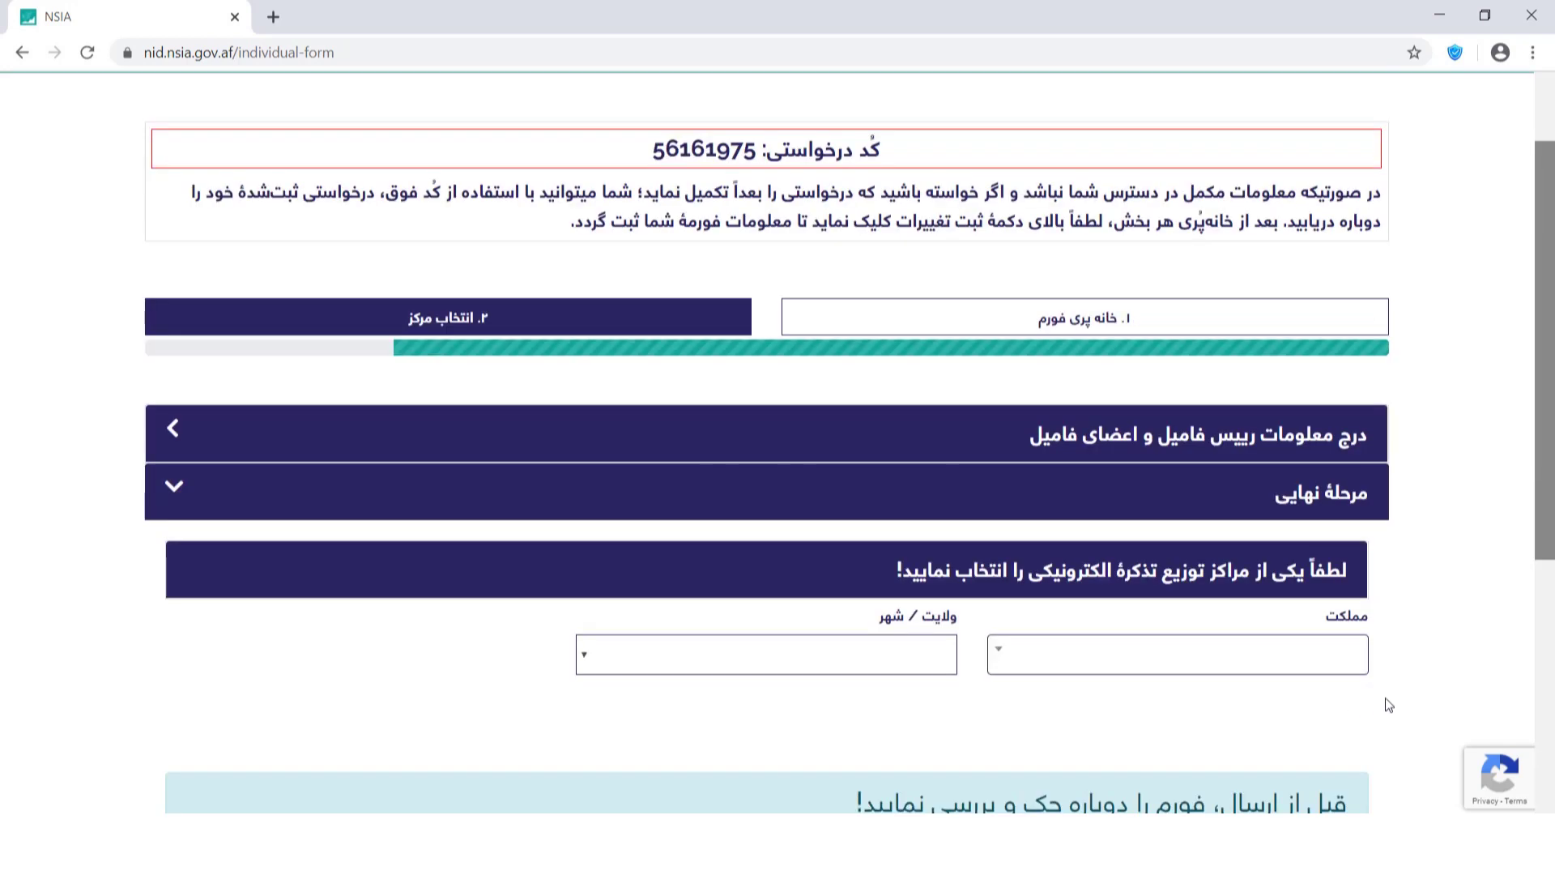
left_click(1284, 671)
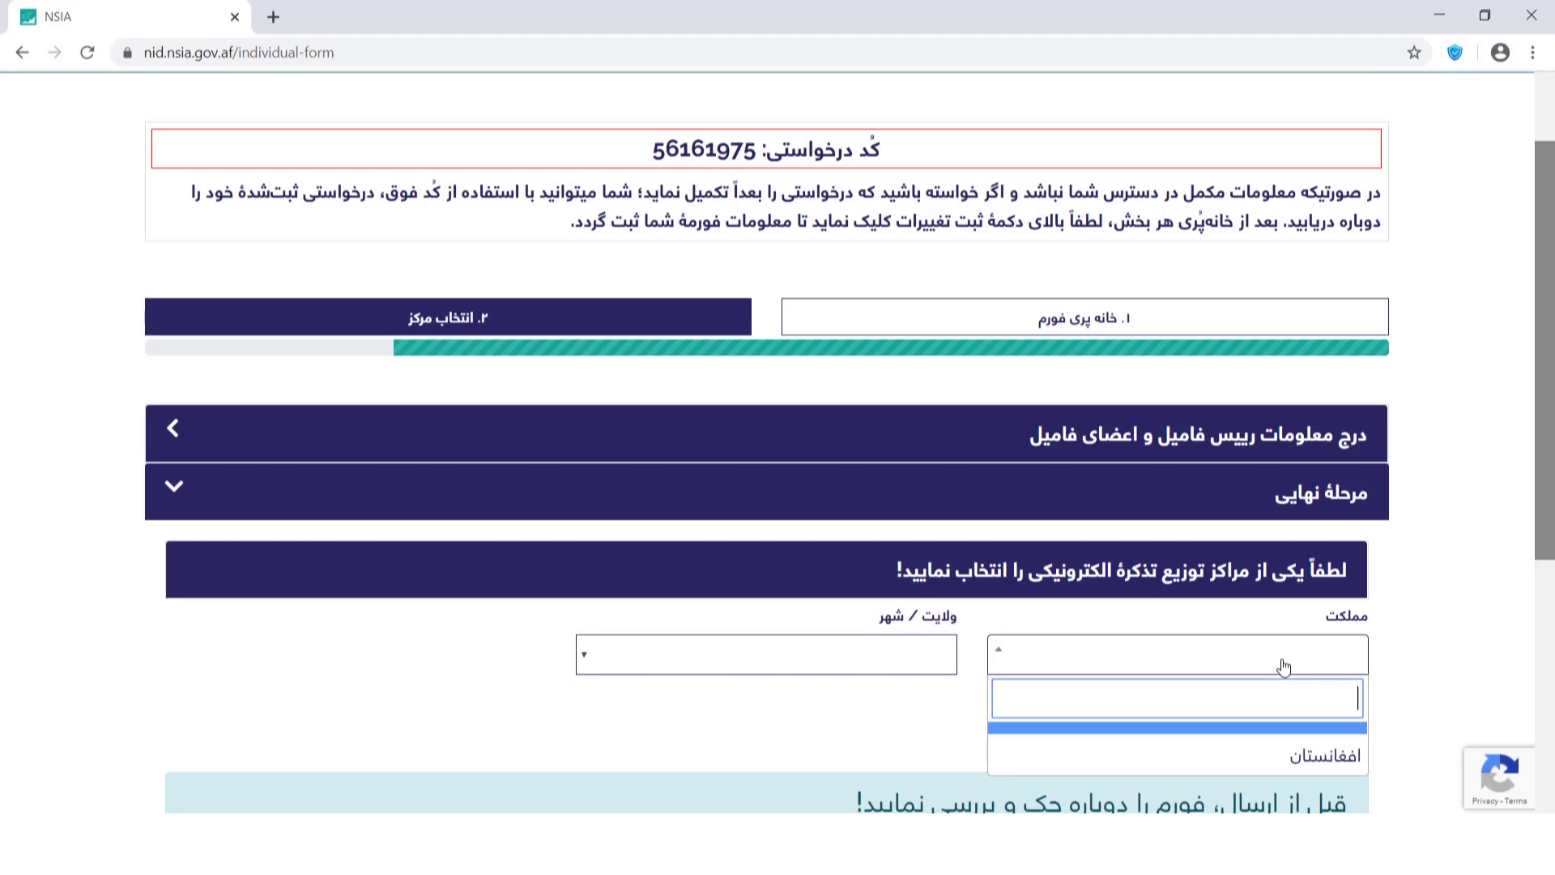
left_click(1300, 759)
left_click(944, 668)
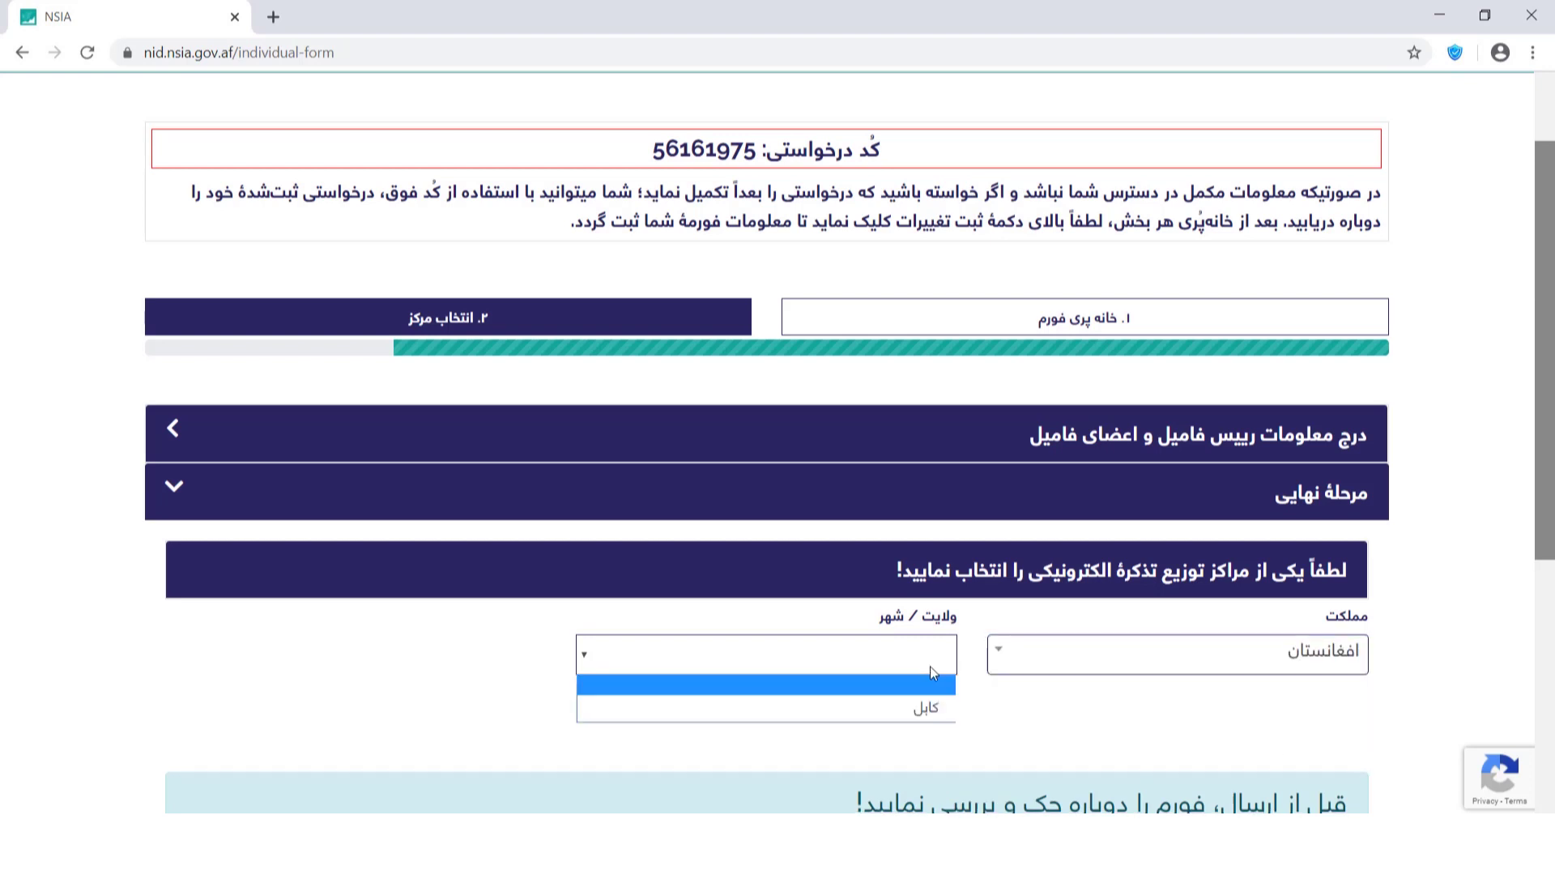
left_click(926, 713)
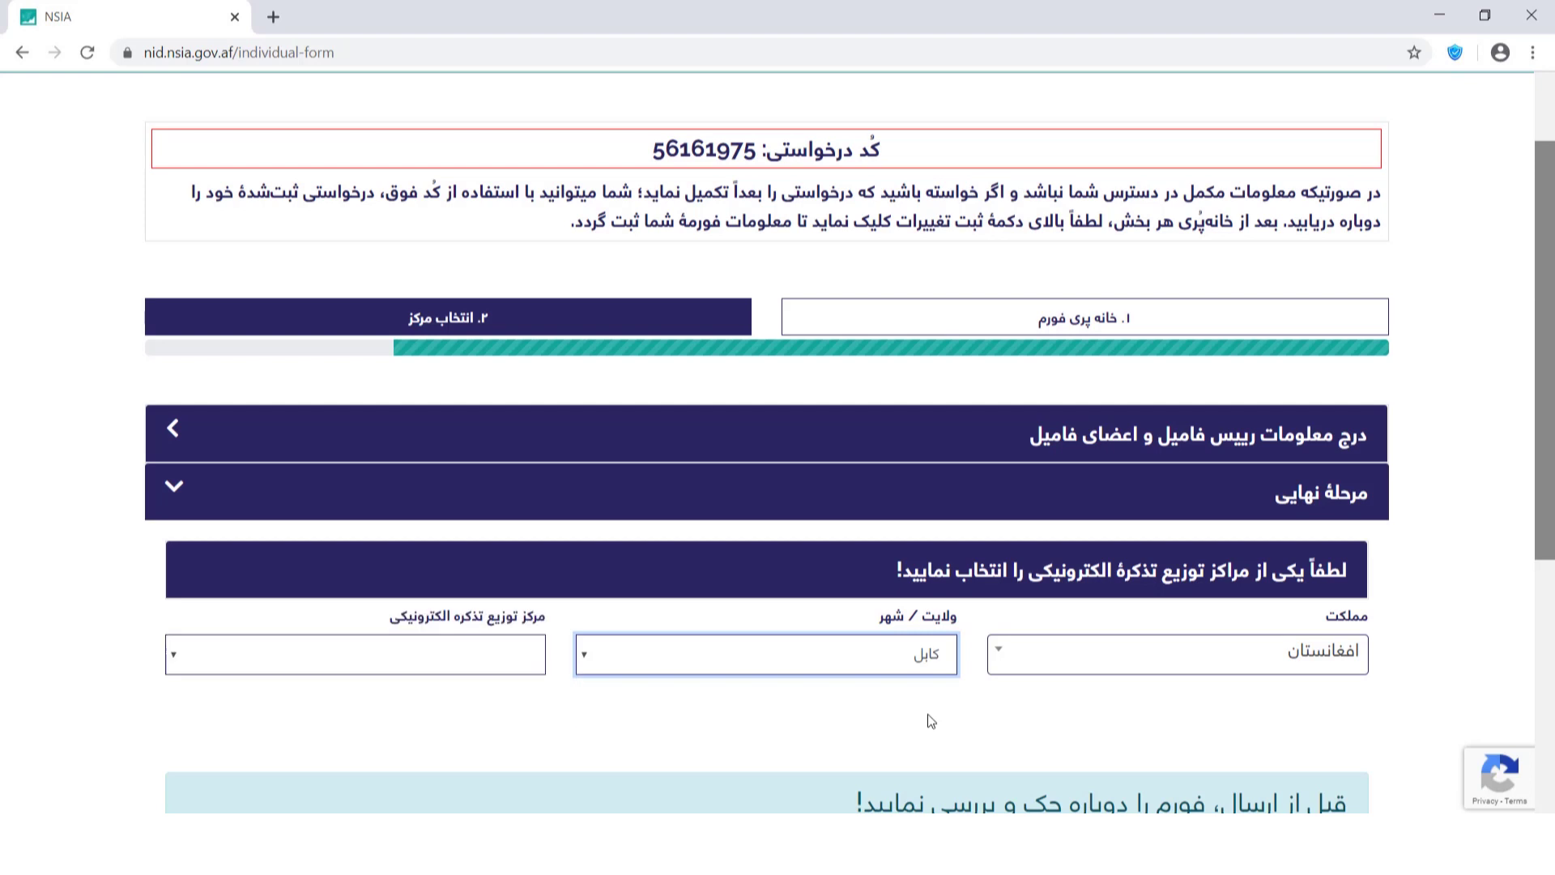
left_click(450, 660)
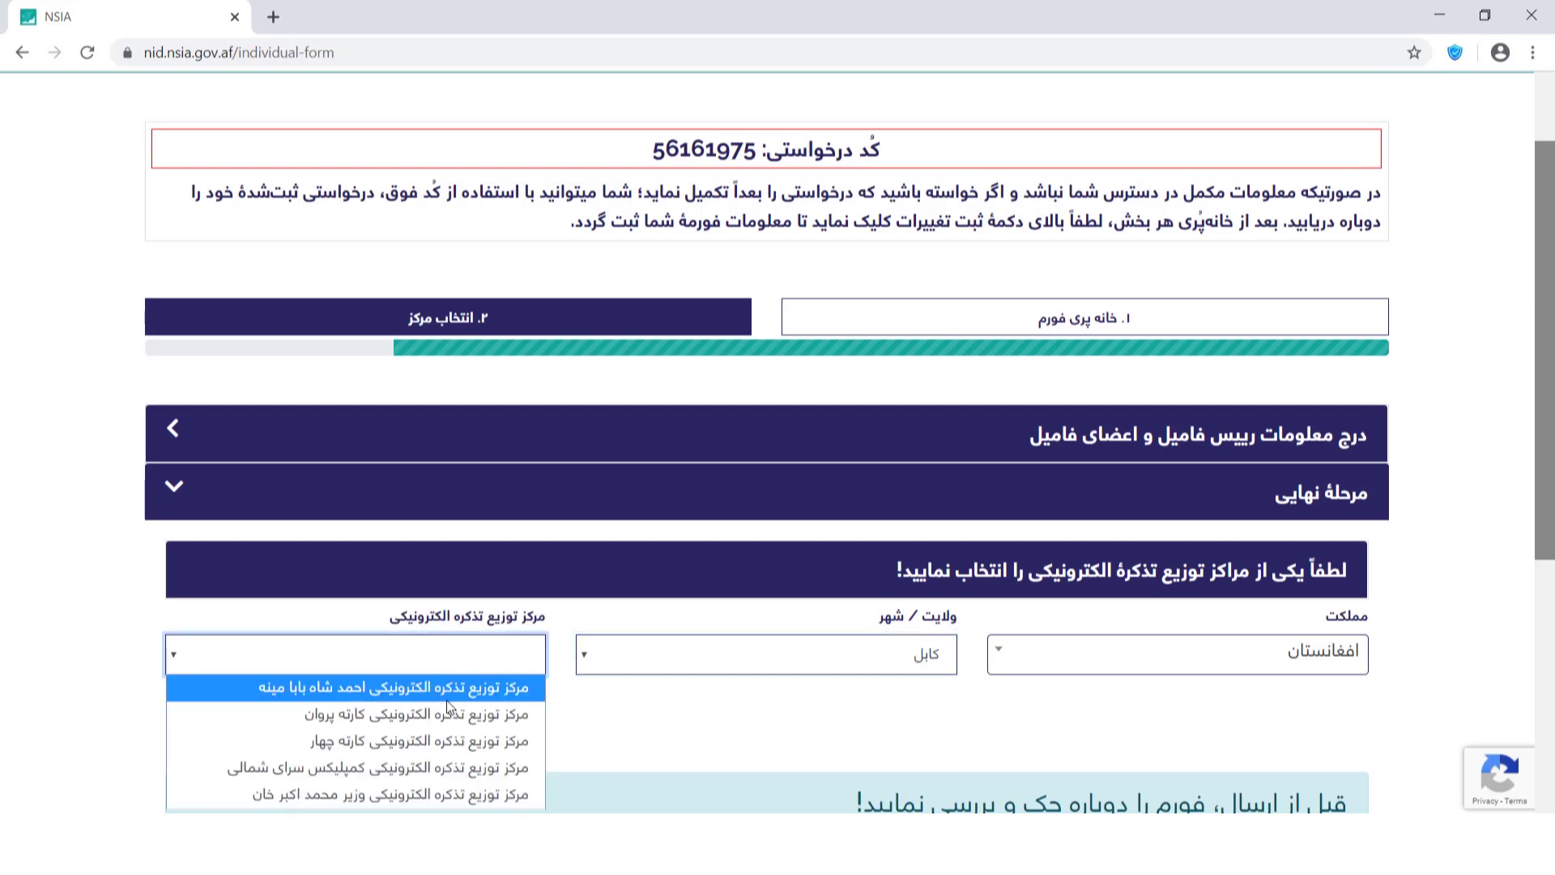
left_click(456, 789)
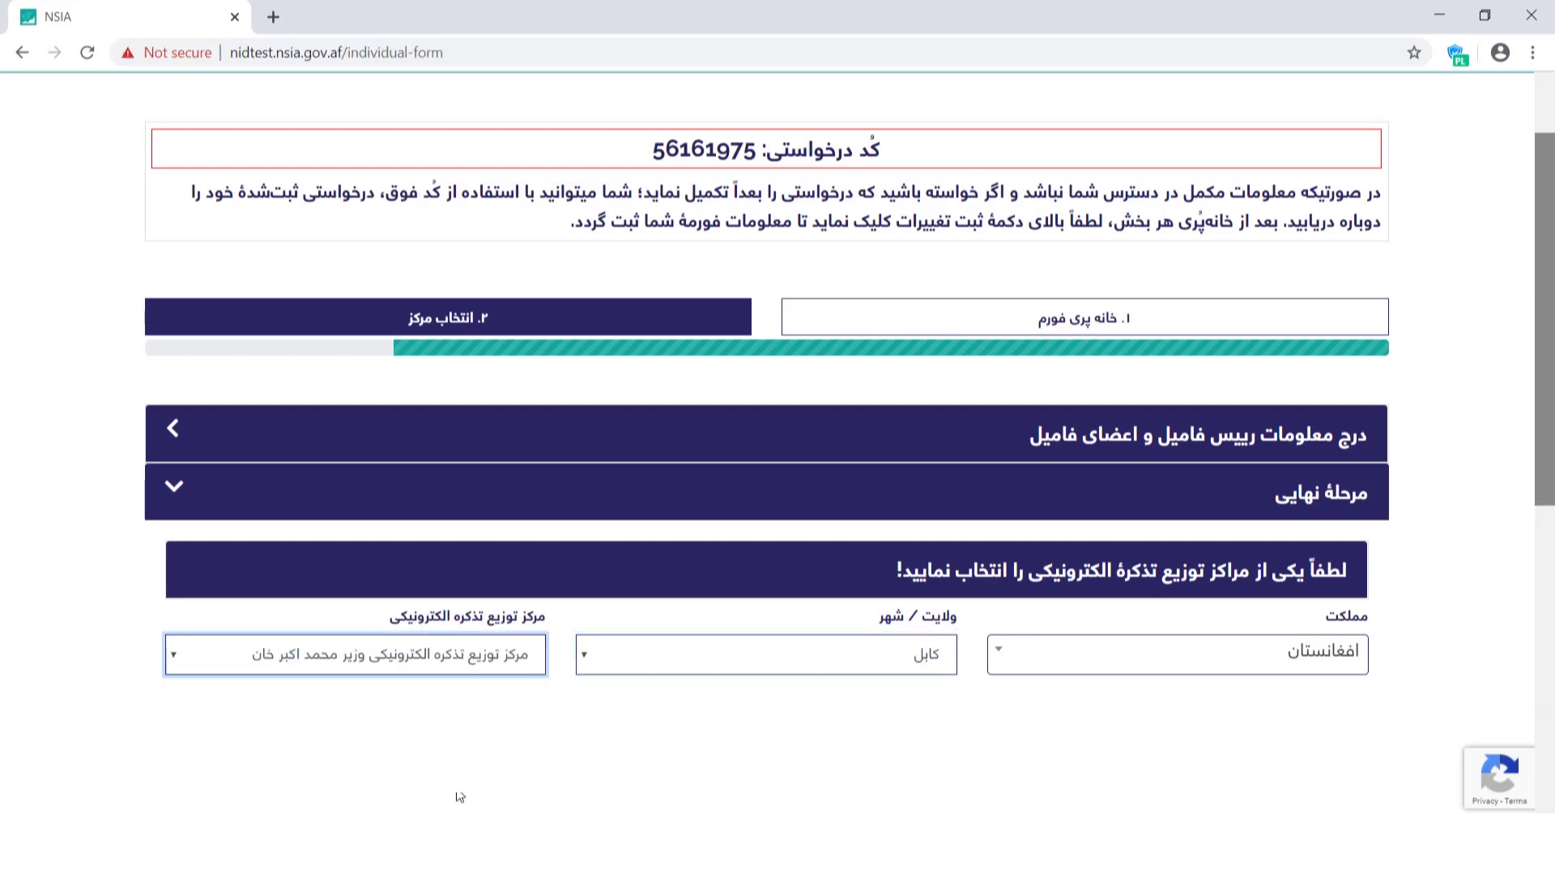
scroll(1552, 504, "down", 5)
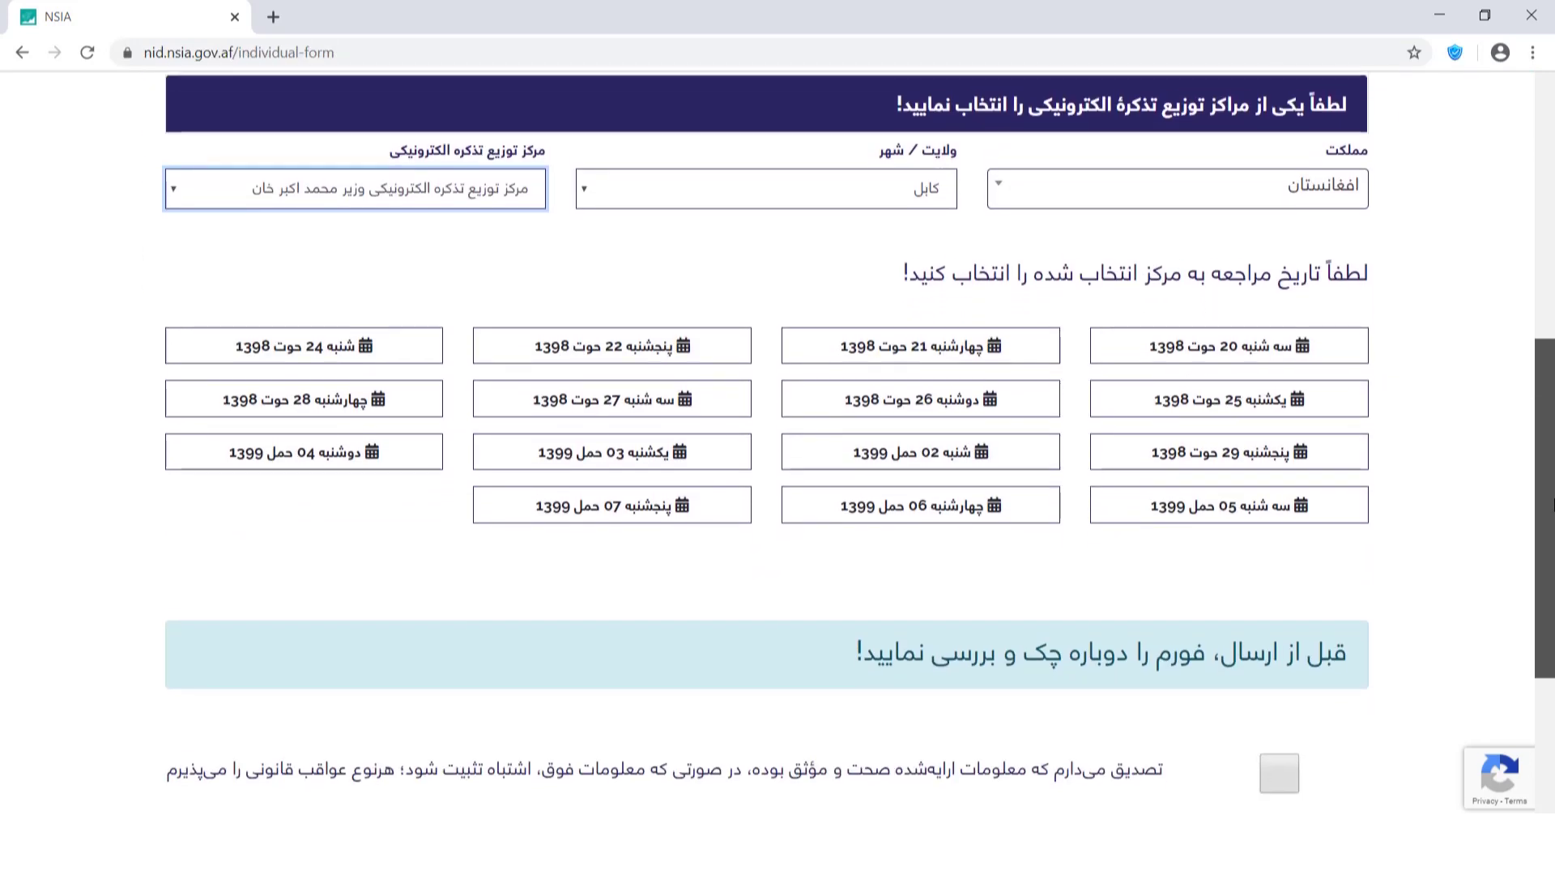
Book Tuesday 20 Hoot 1398 at 08:30–10:00 and preview the sample application printout.
left_click(1269, 306)
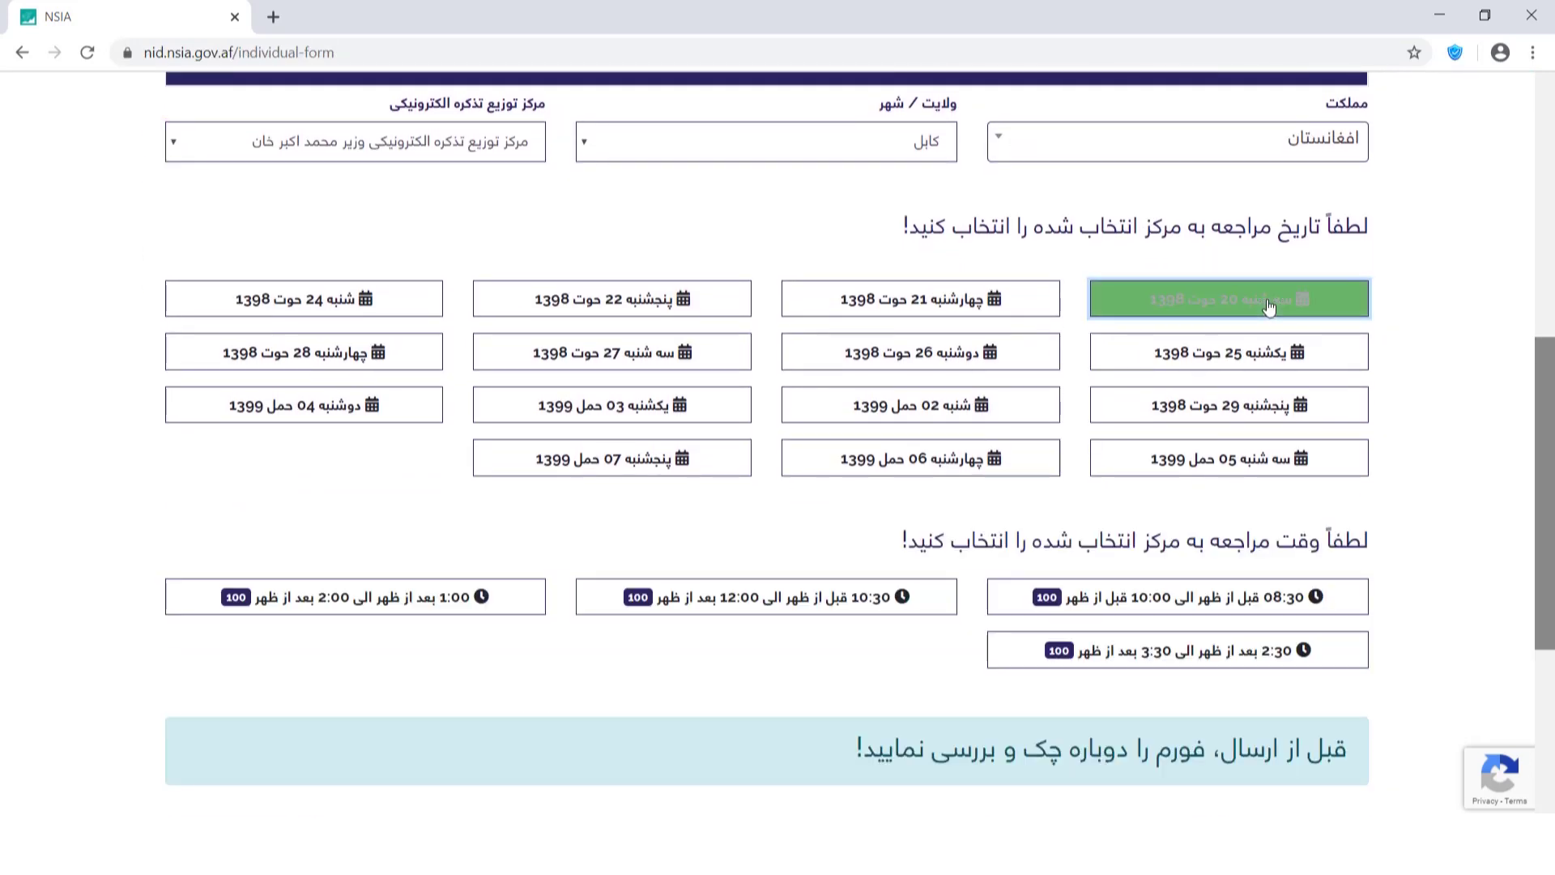
scroll(1247, 324, "down", 3)
left_click(1229, 336)
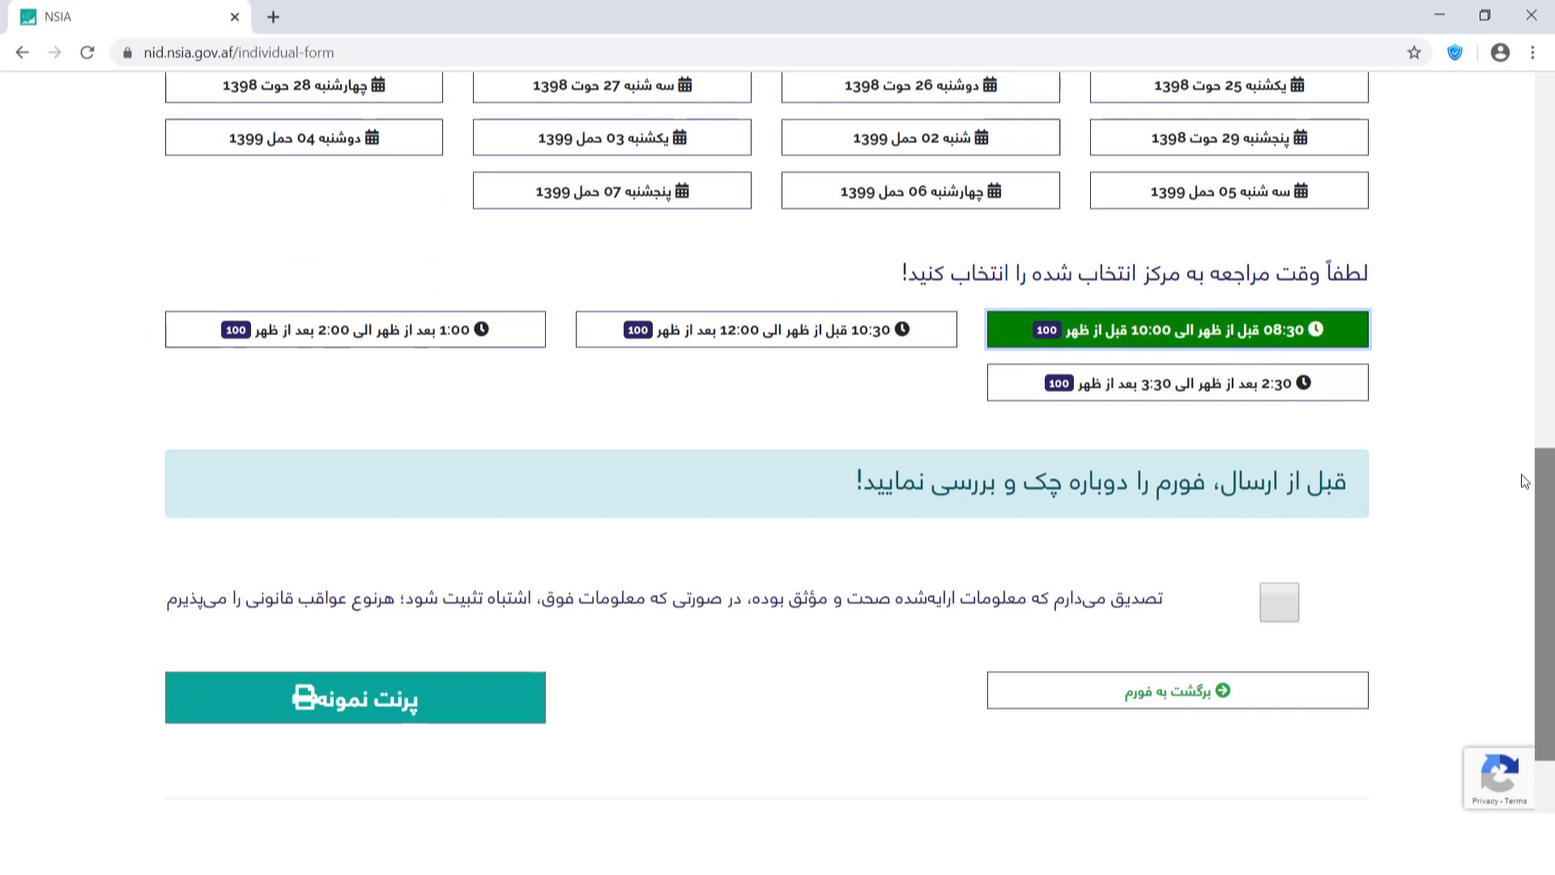
scroll(1543, 512, "down", 2)
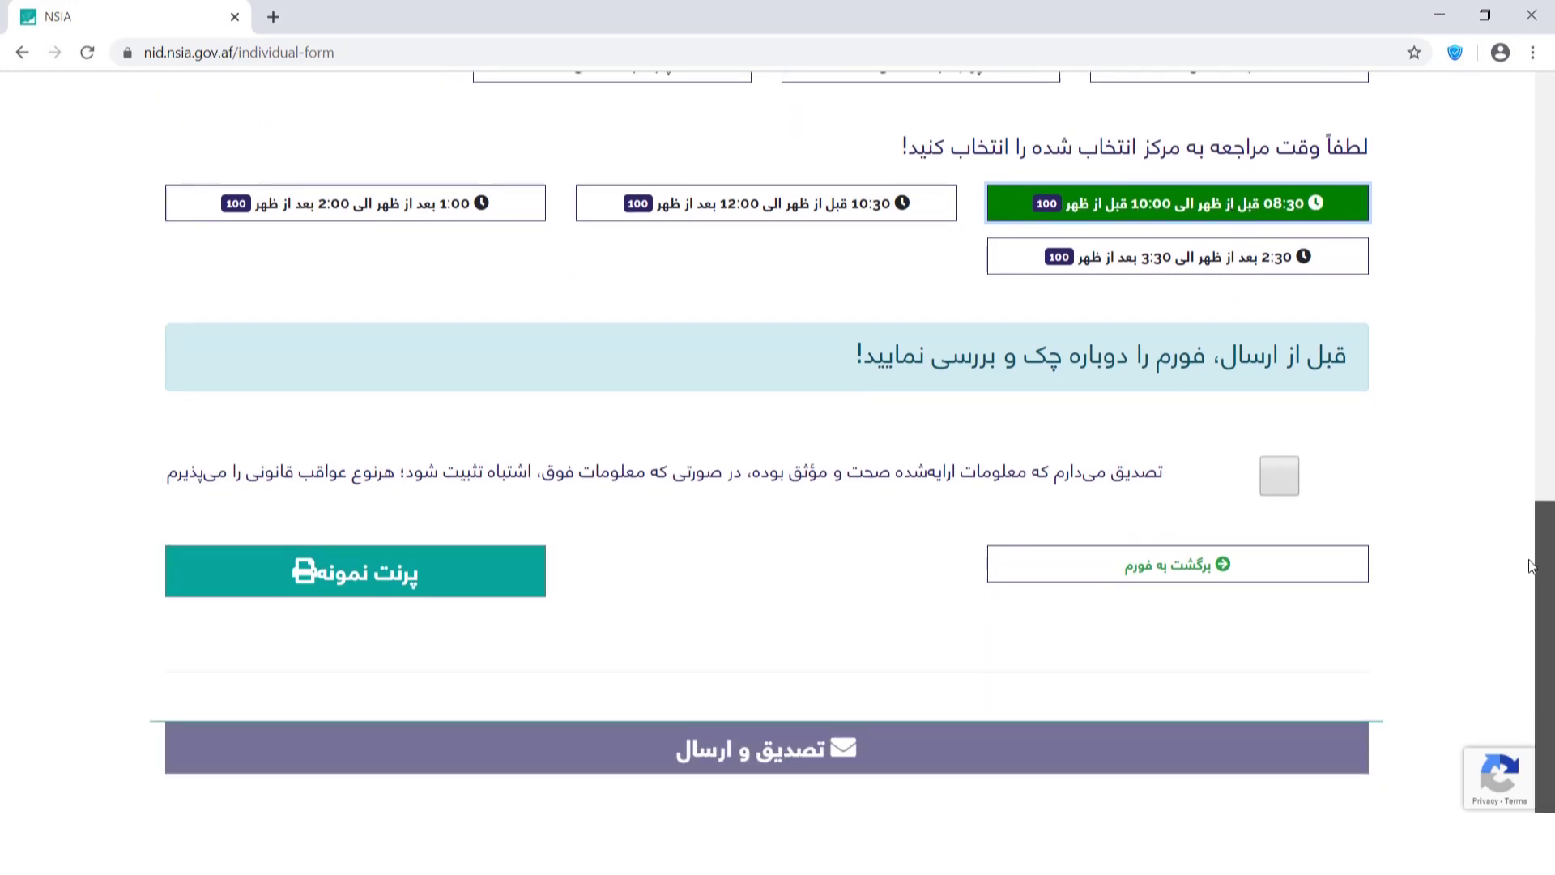
left_click(509, 570)
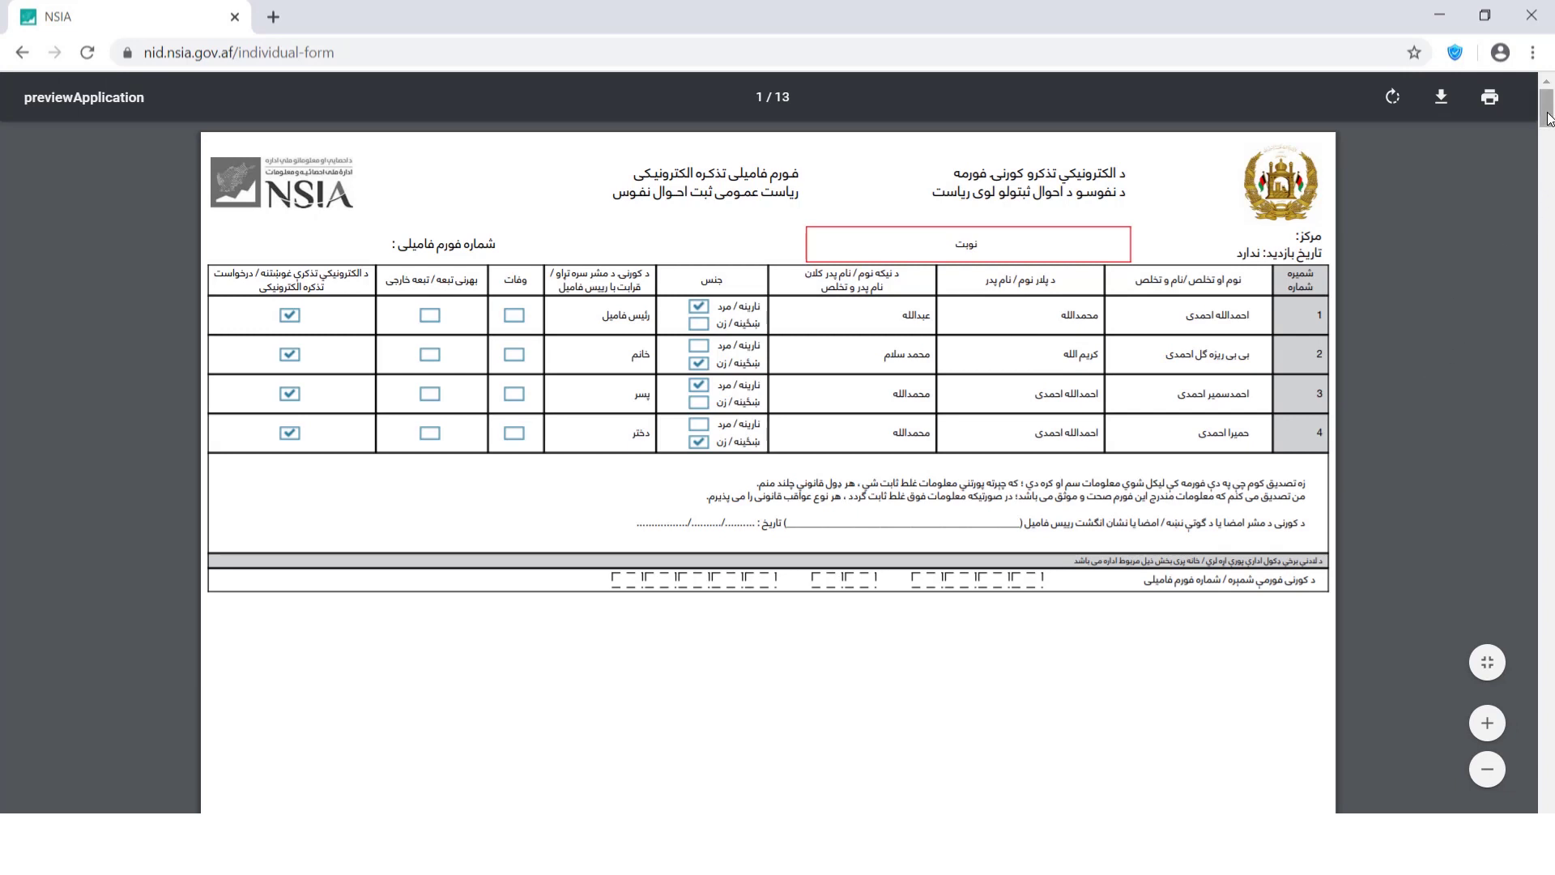
left_click_drag(1548, 119, 1548, 272)
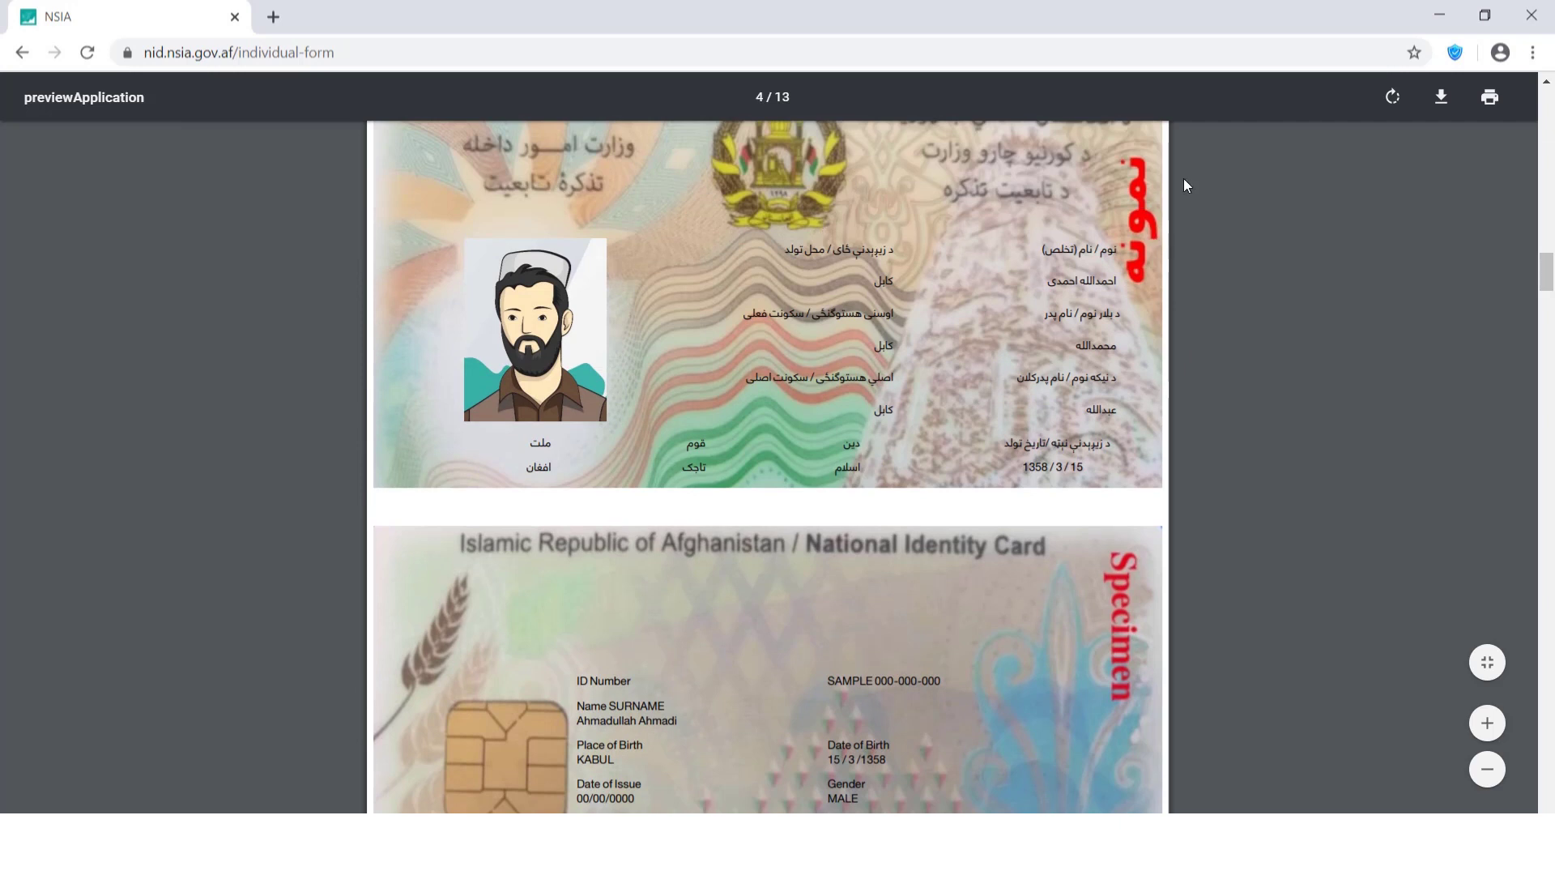
key("Escape")
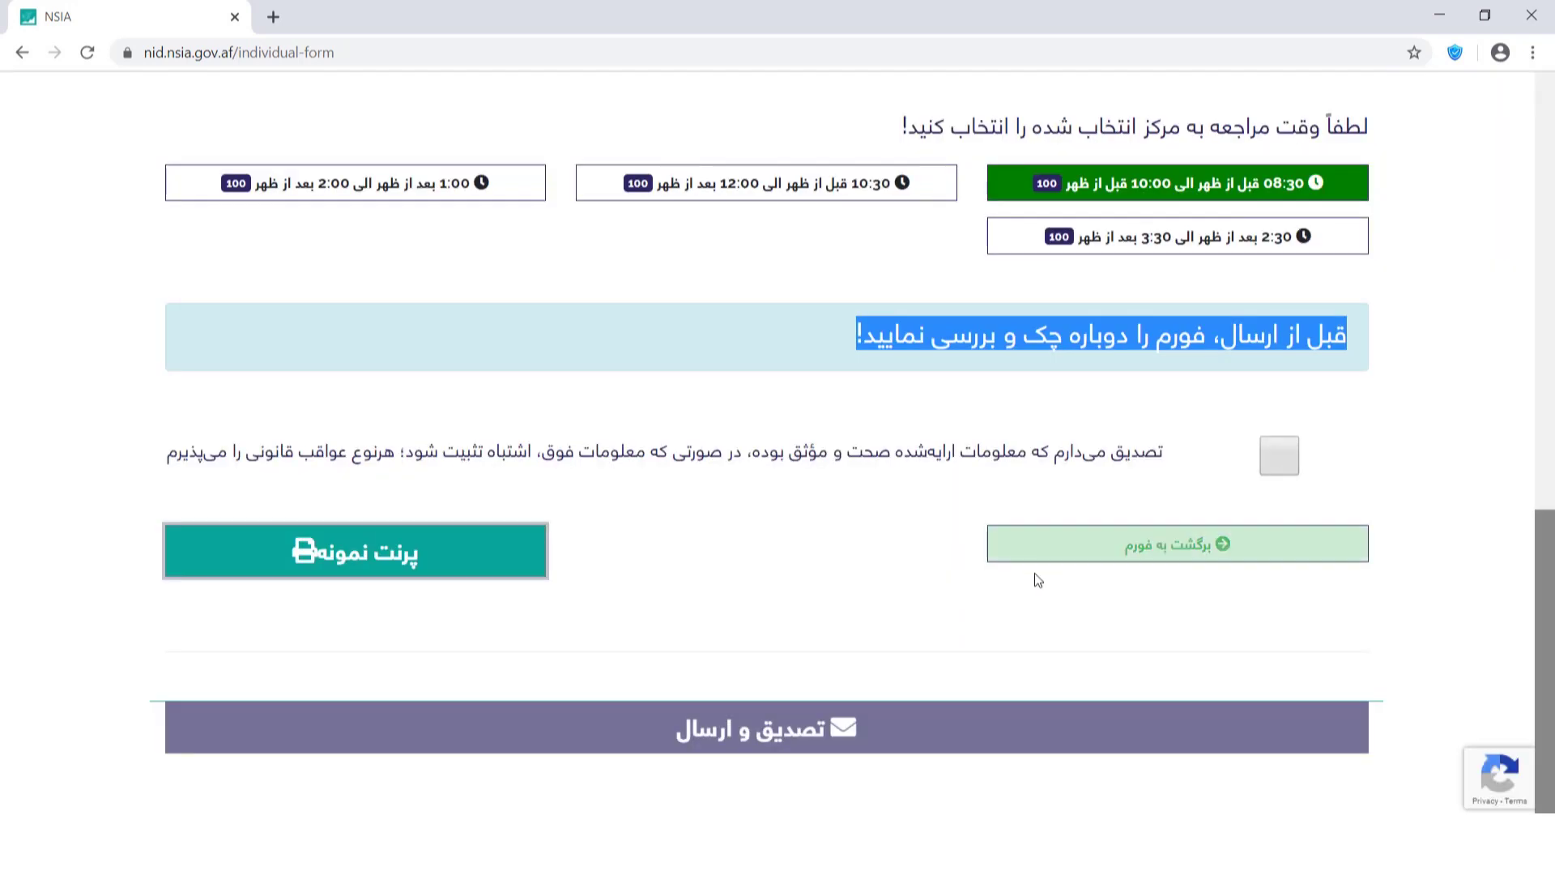
Confirm the information is accurate and submit with تصدیق و ارسال.
left_click(1278, 455)
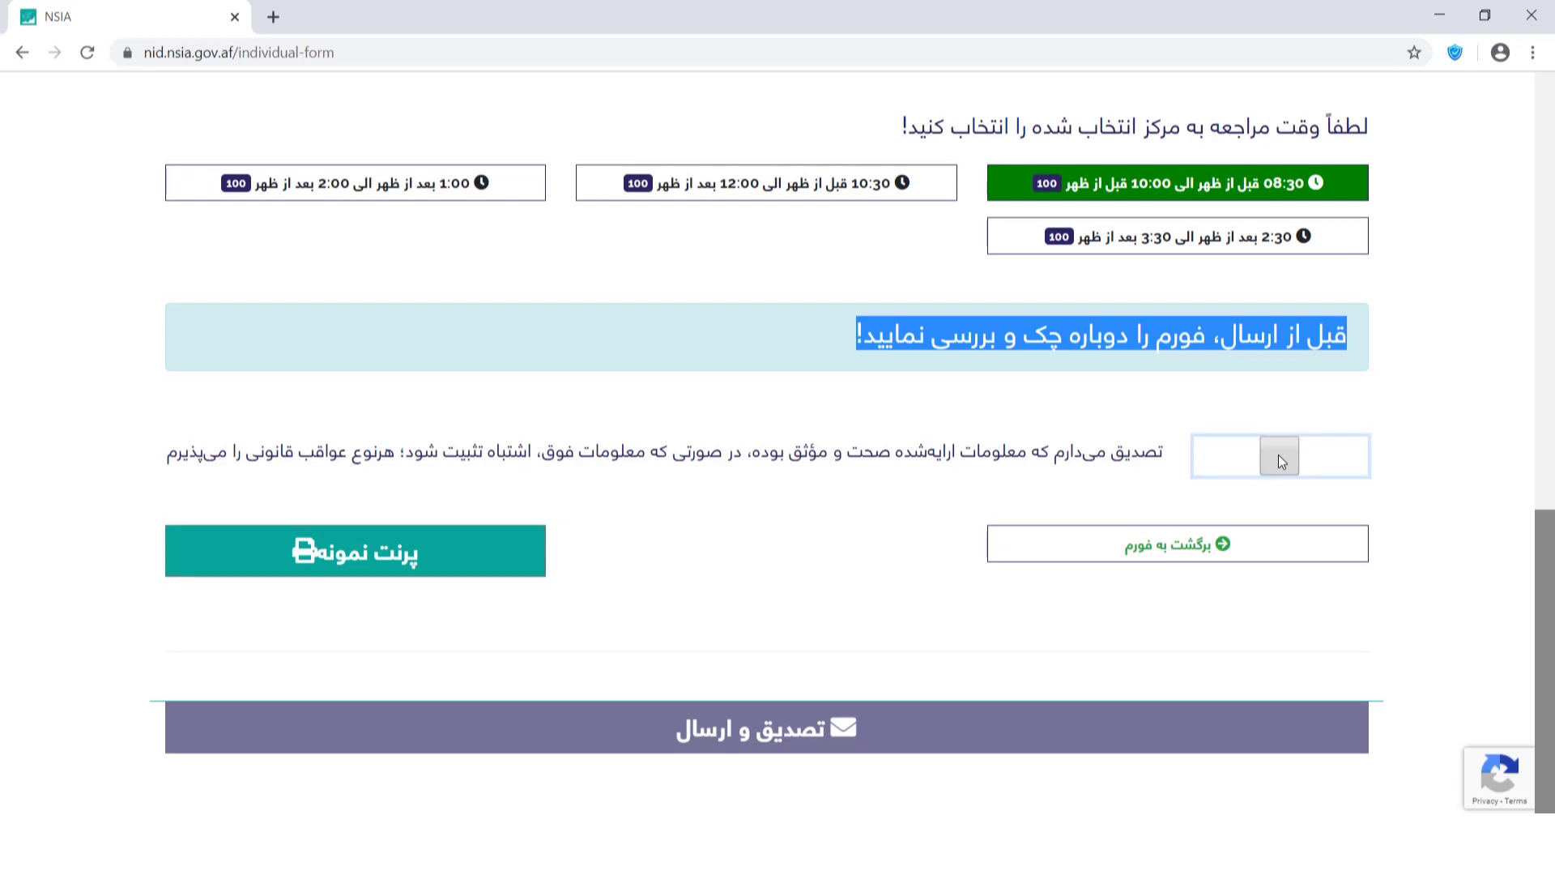
left_click(895, 750)
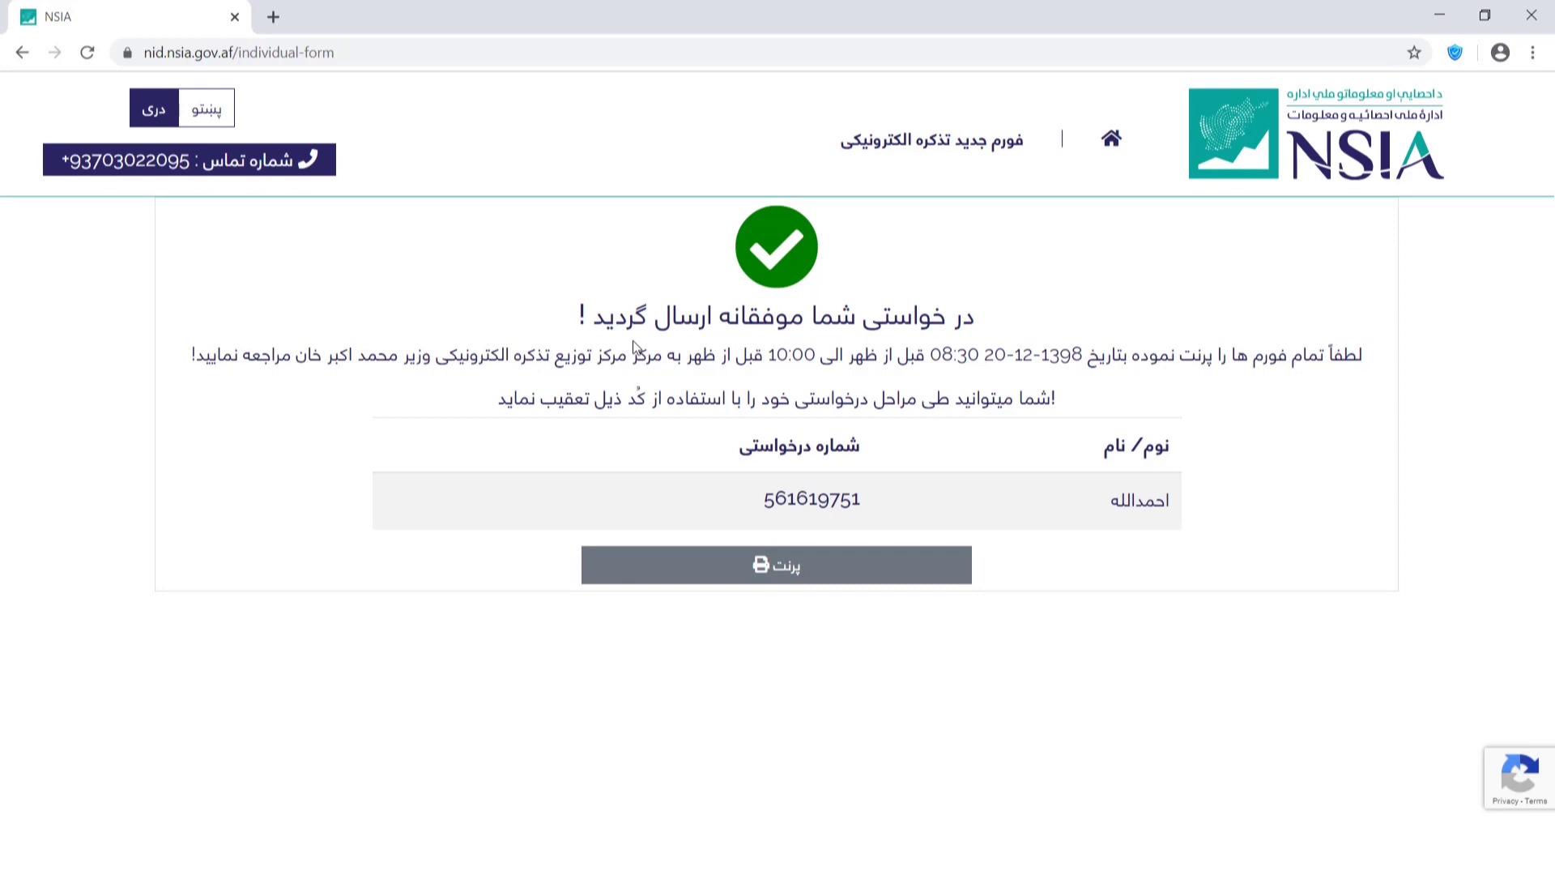
Highlight the success heading and request number, then print the submitted application forms.
double_click(581, 314)
left_click_drag(610, 307, 976, 323)
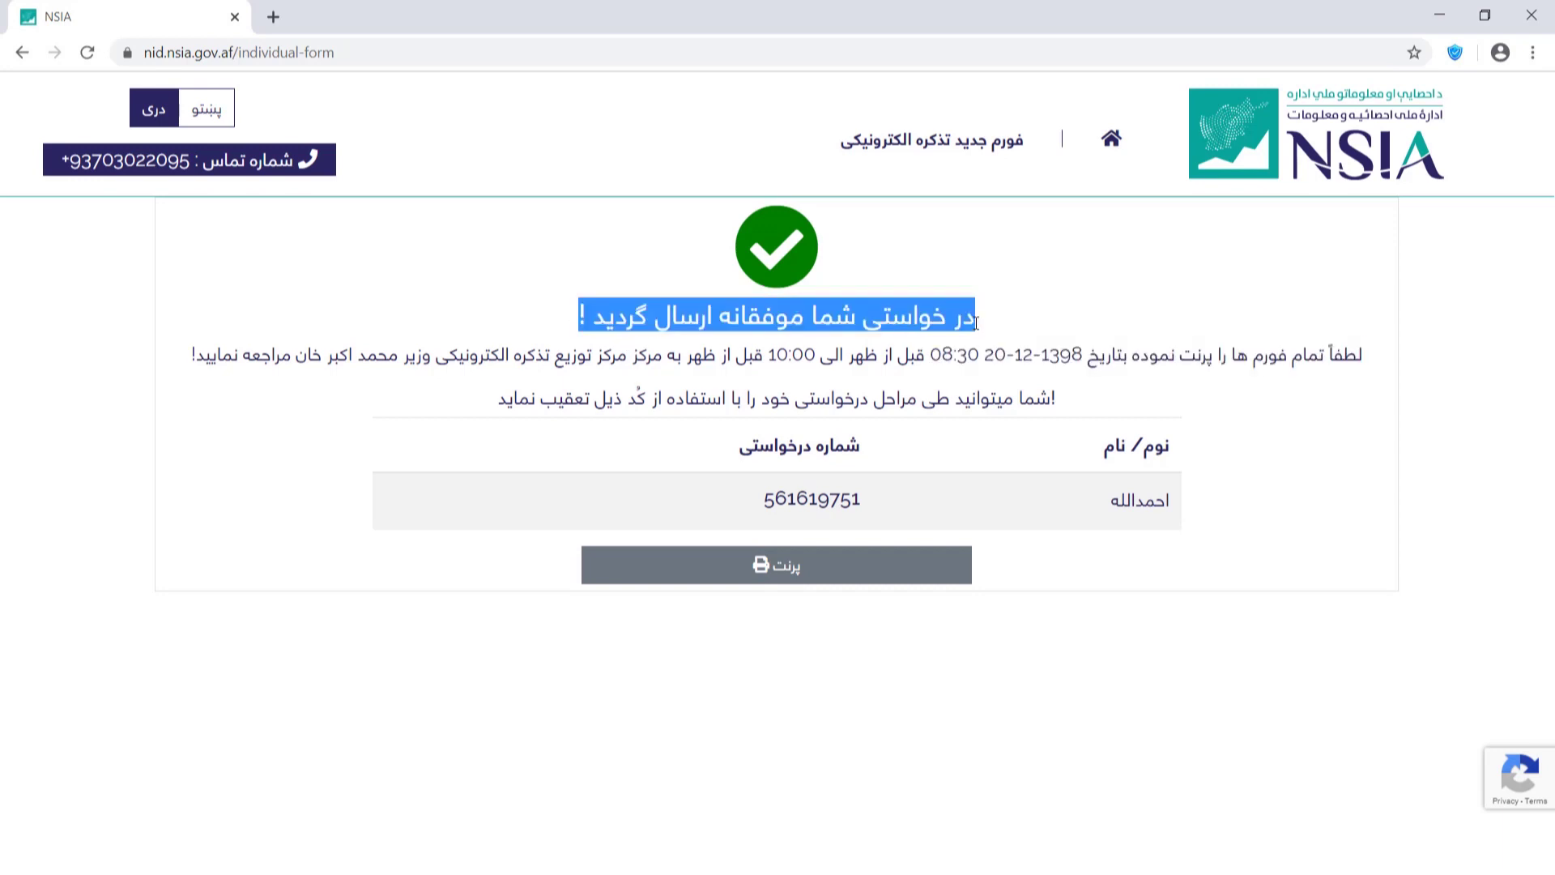
left_click_drag(763, 498, 861, 504)
left_click(919, 609)
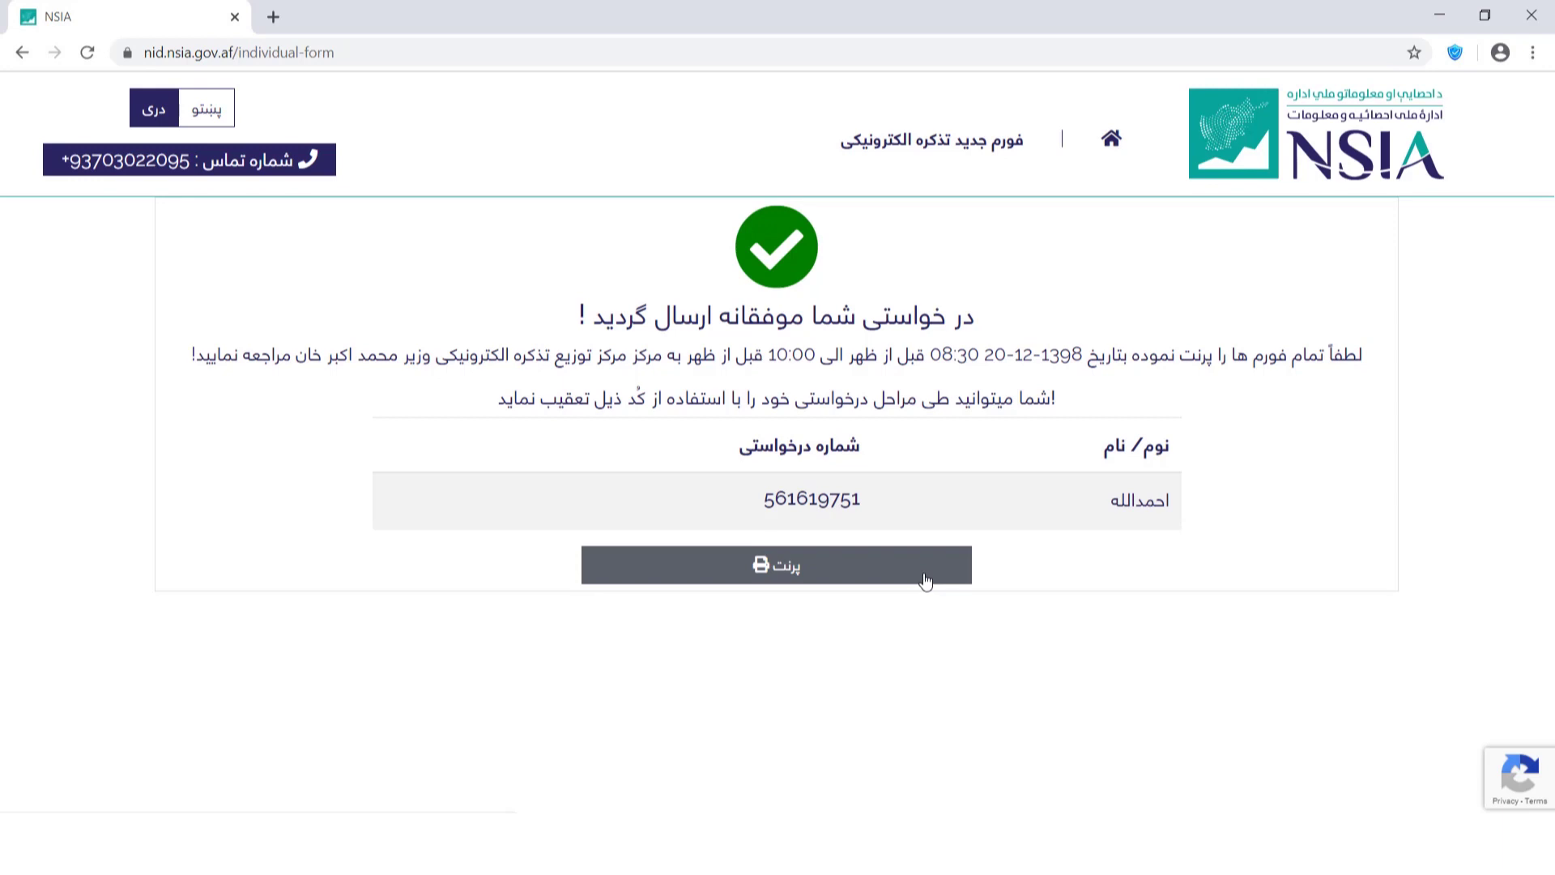
left_click(926, 582)
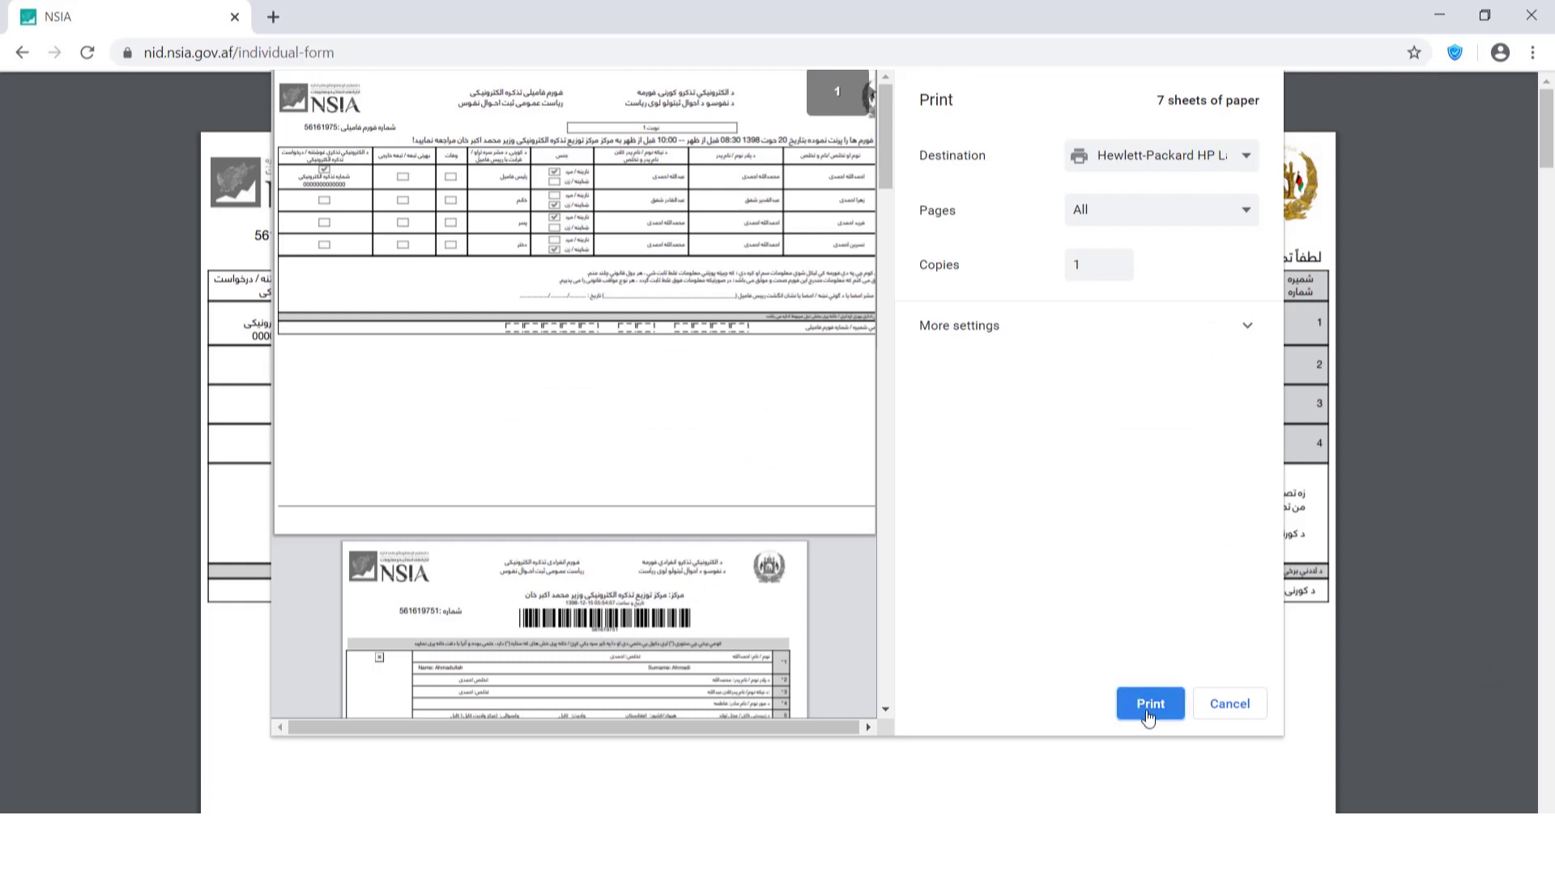
left_click(1150, 704)
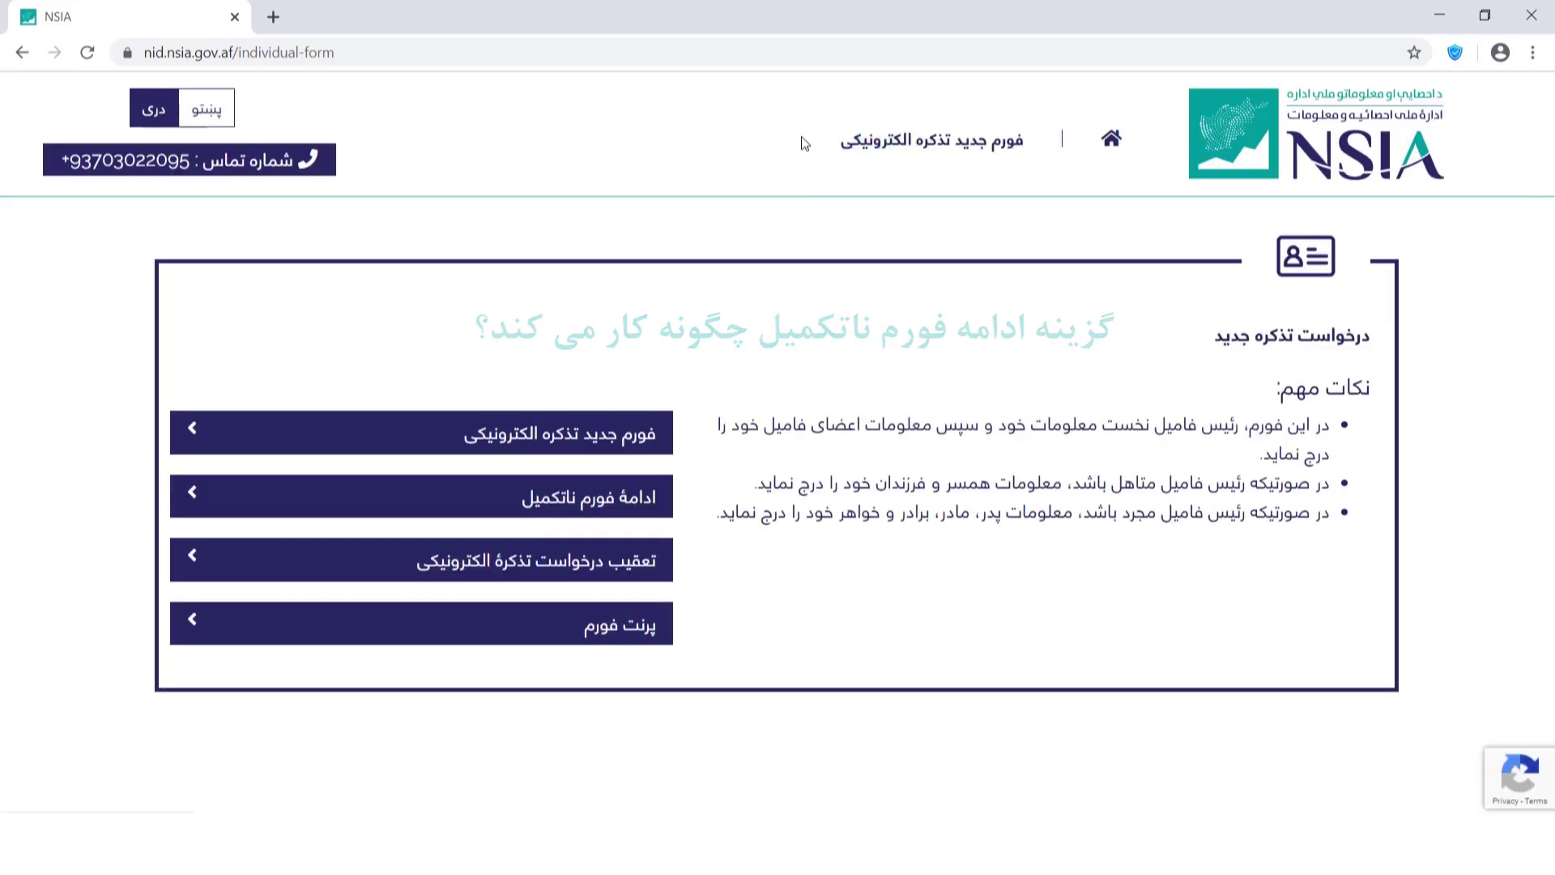
Search for the incomplete application using its saved request code under ادامهٔ فورم ناتکمیل.
left_click(620, 496)
left_click(617, 565)
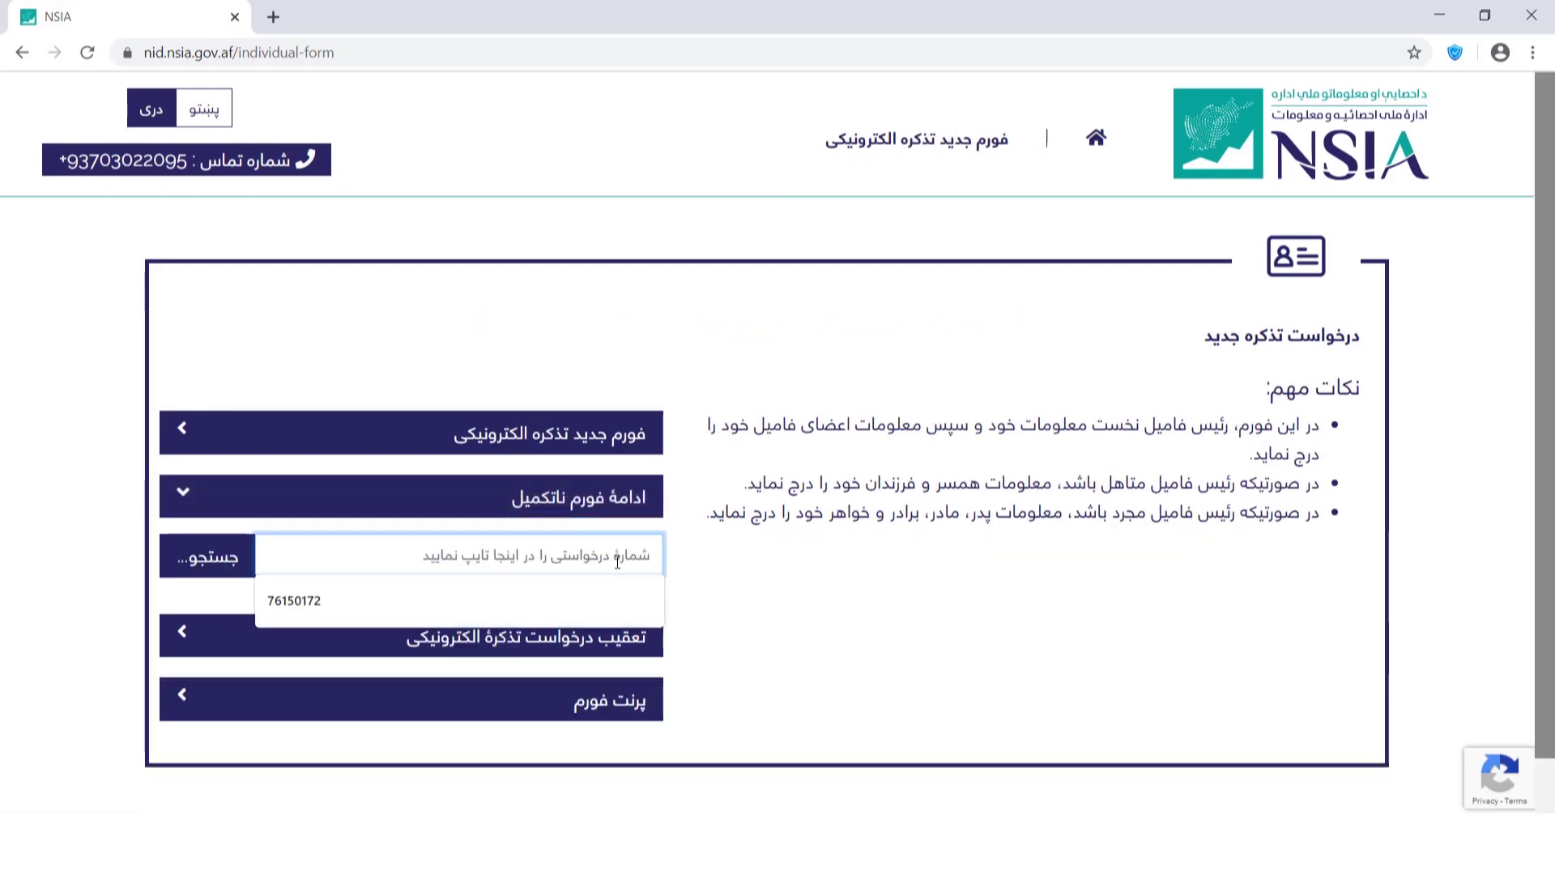
key("Down")
key("Return")
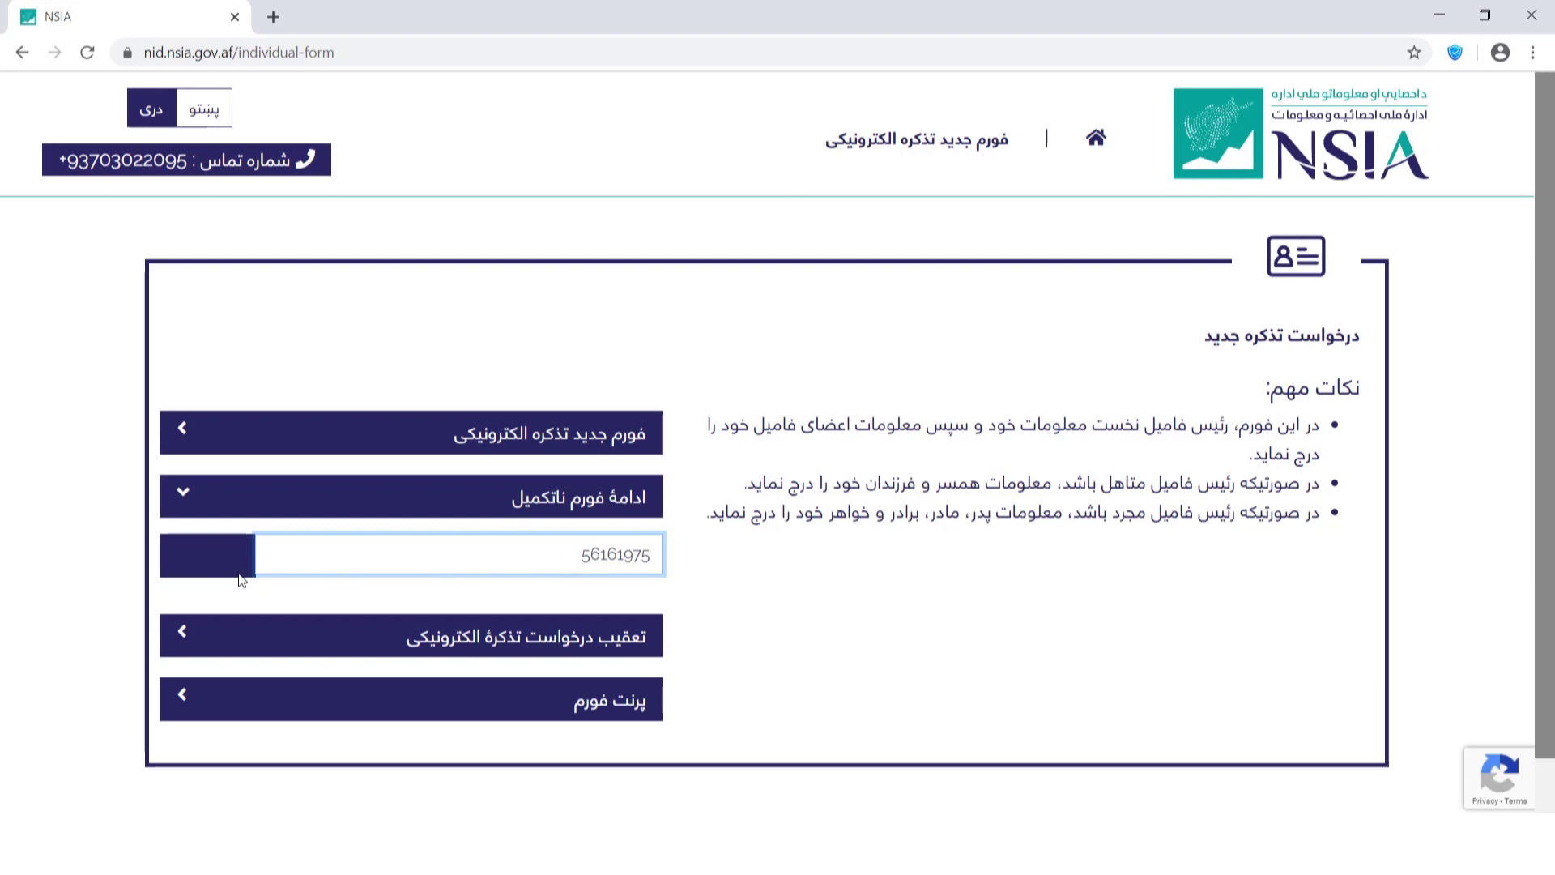
left_click(226, 567)
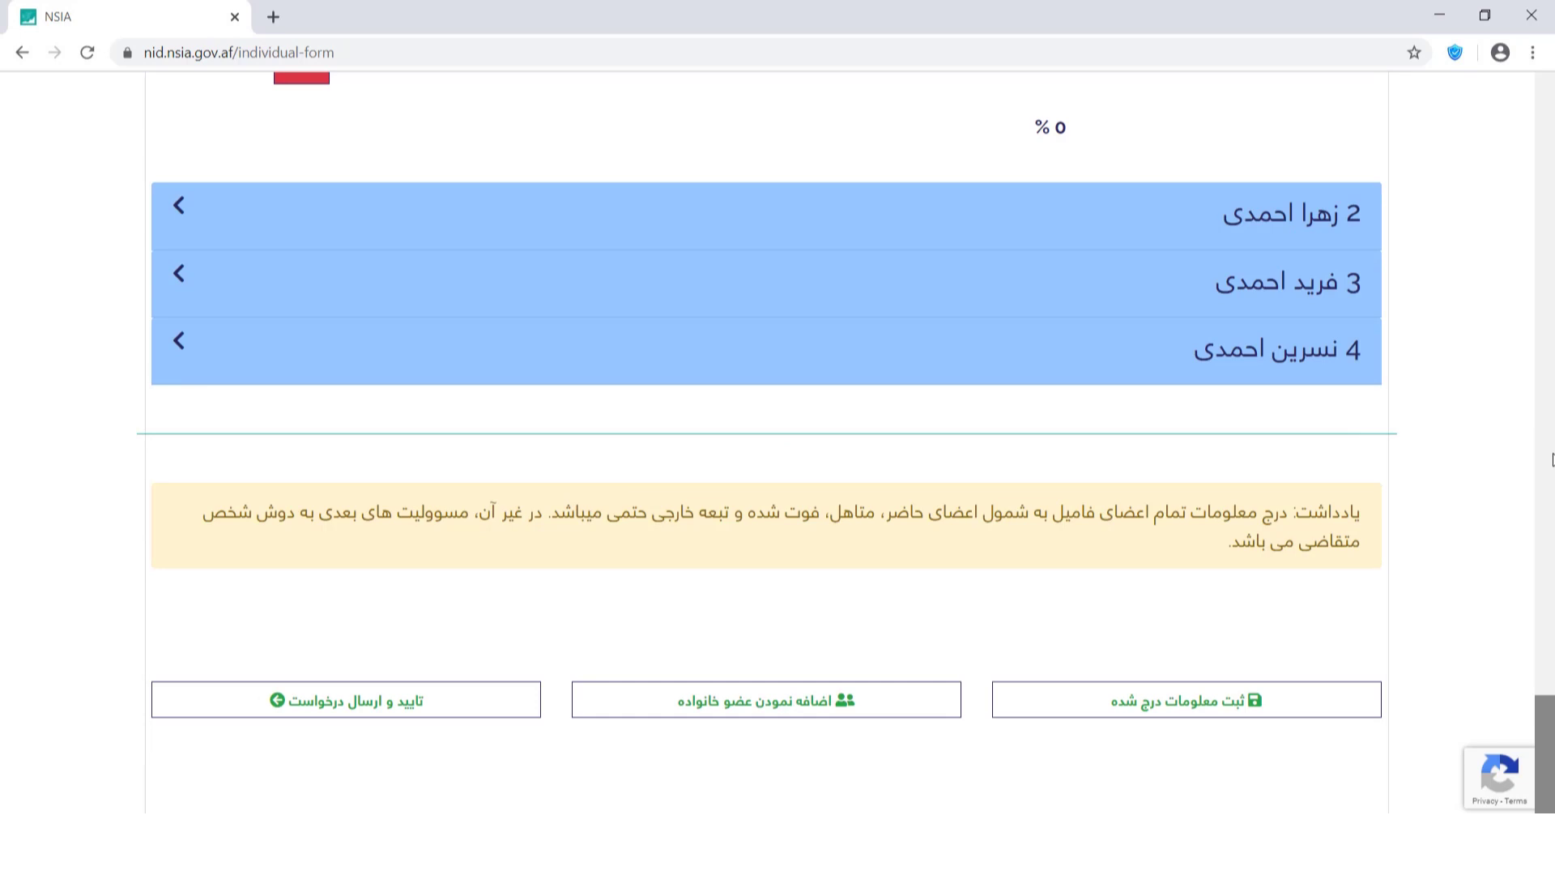
left_click_drag(1551, 705, 1550, 747)
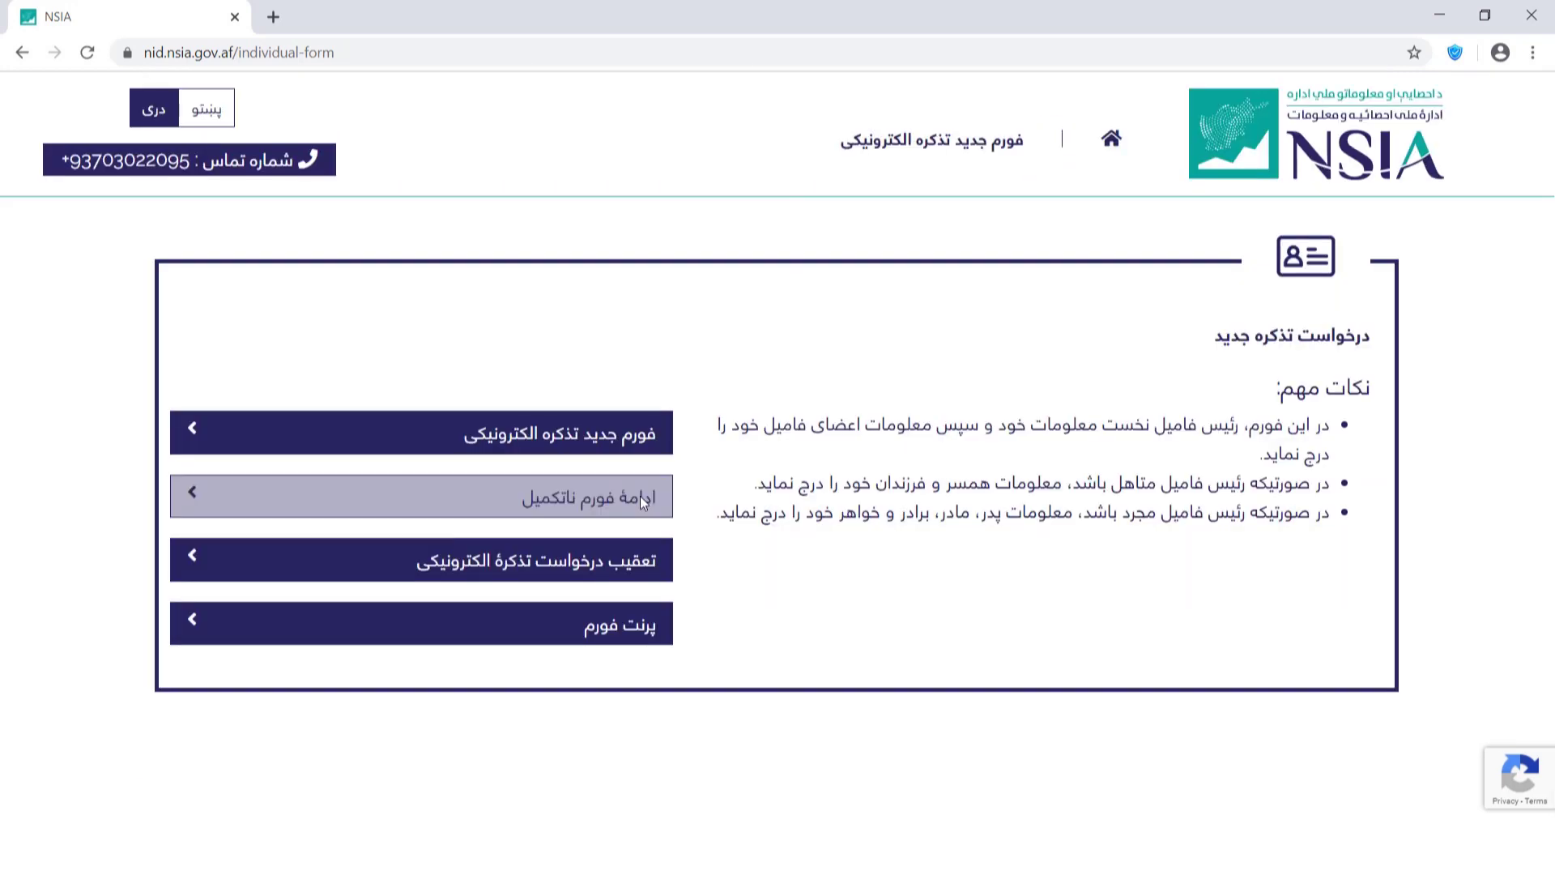
Repeat the request-code search to load the incomplete application.
left_click(486, 495)
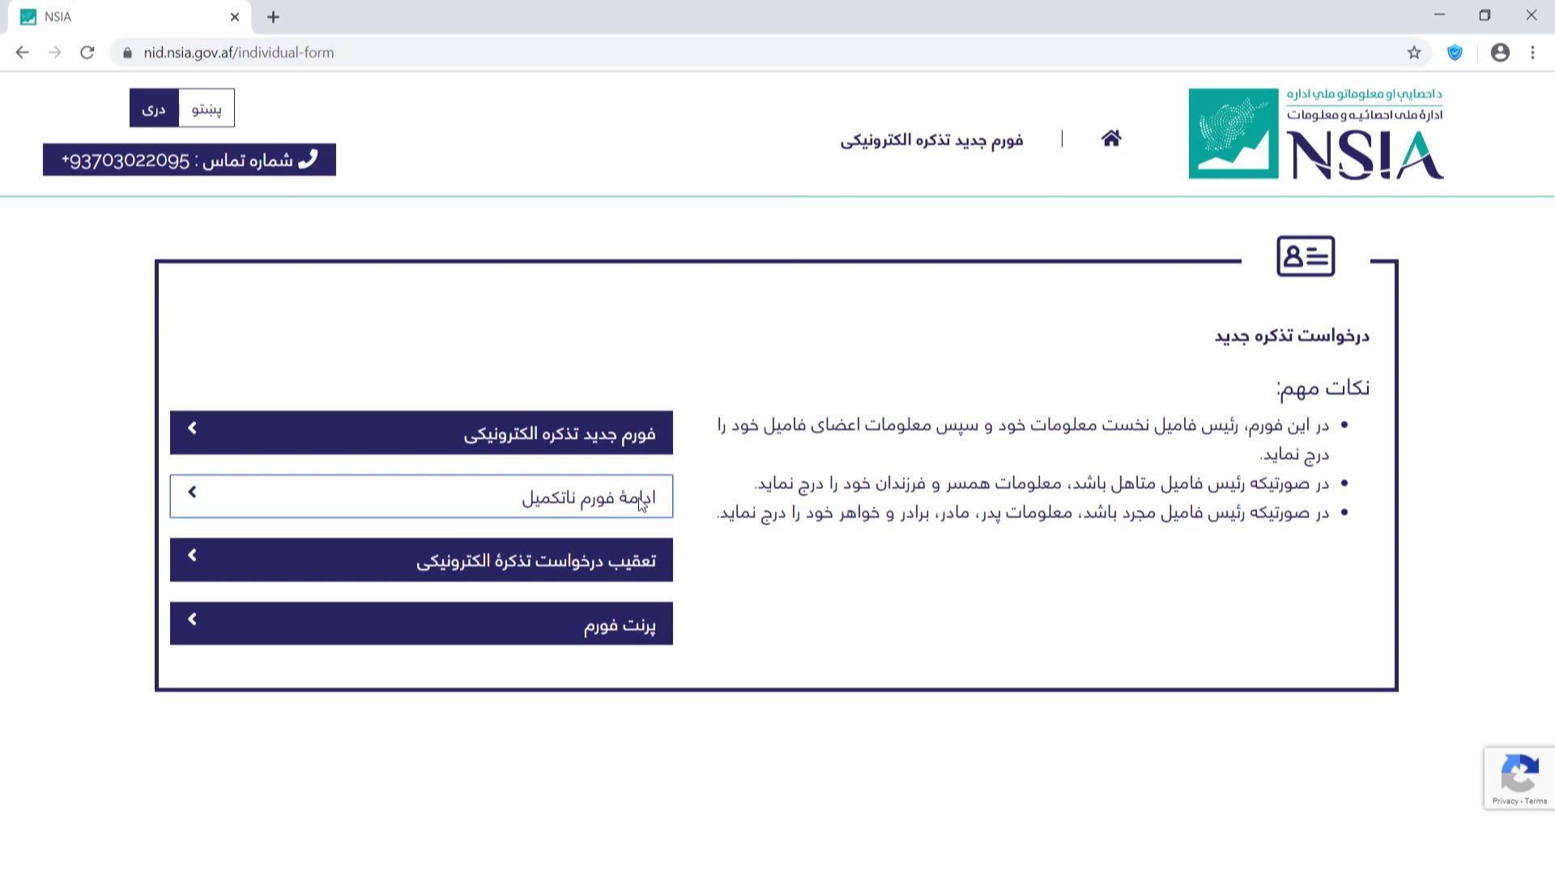
left_click(618, 565)
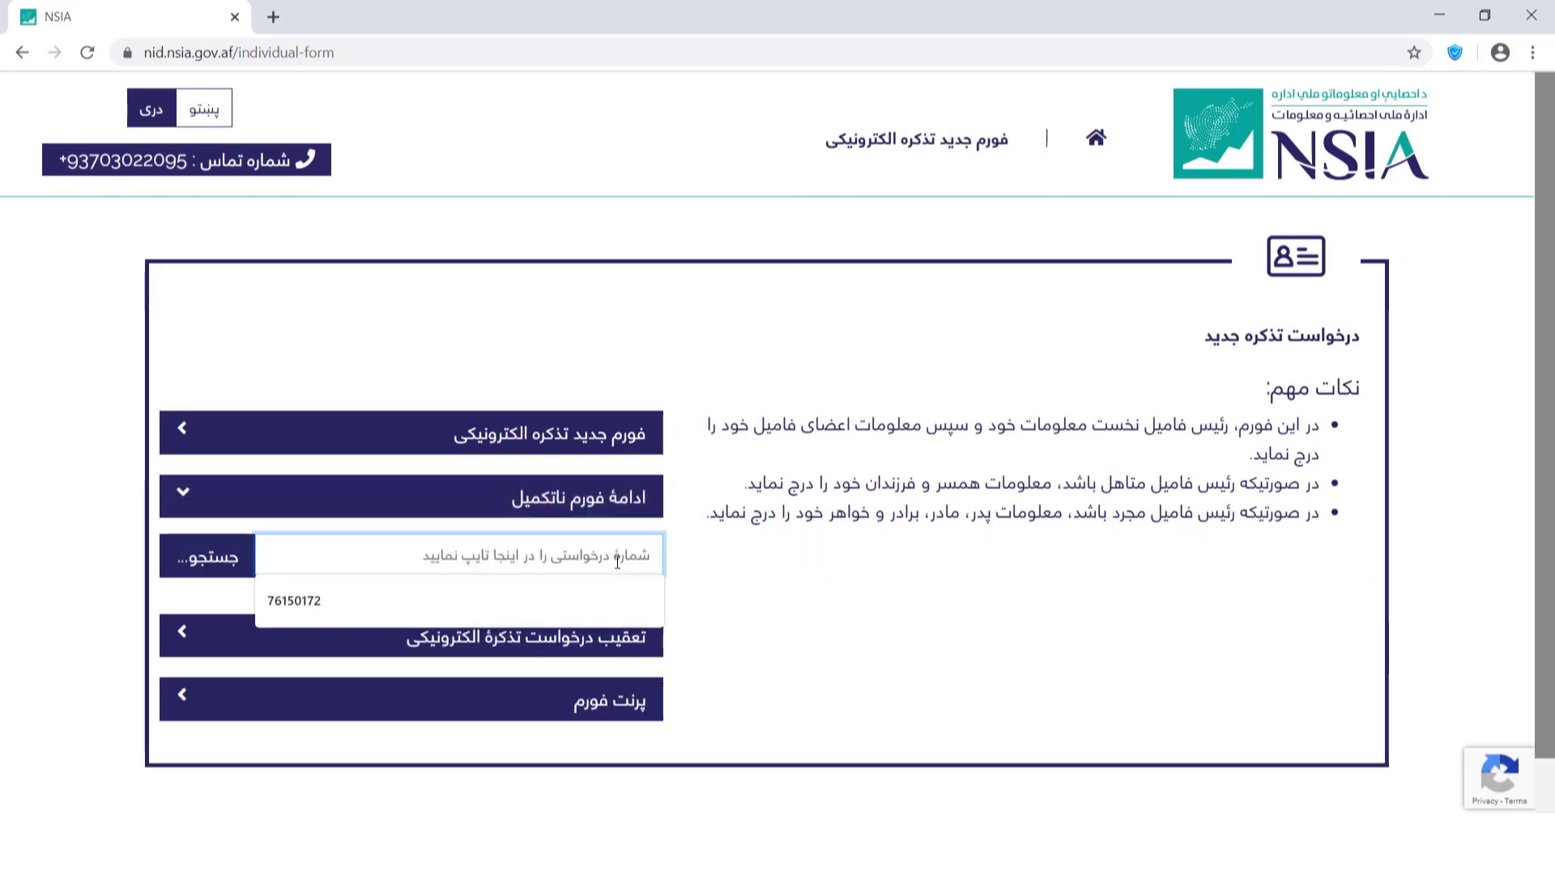
key("Down")
key("Return")
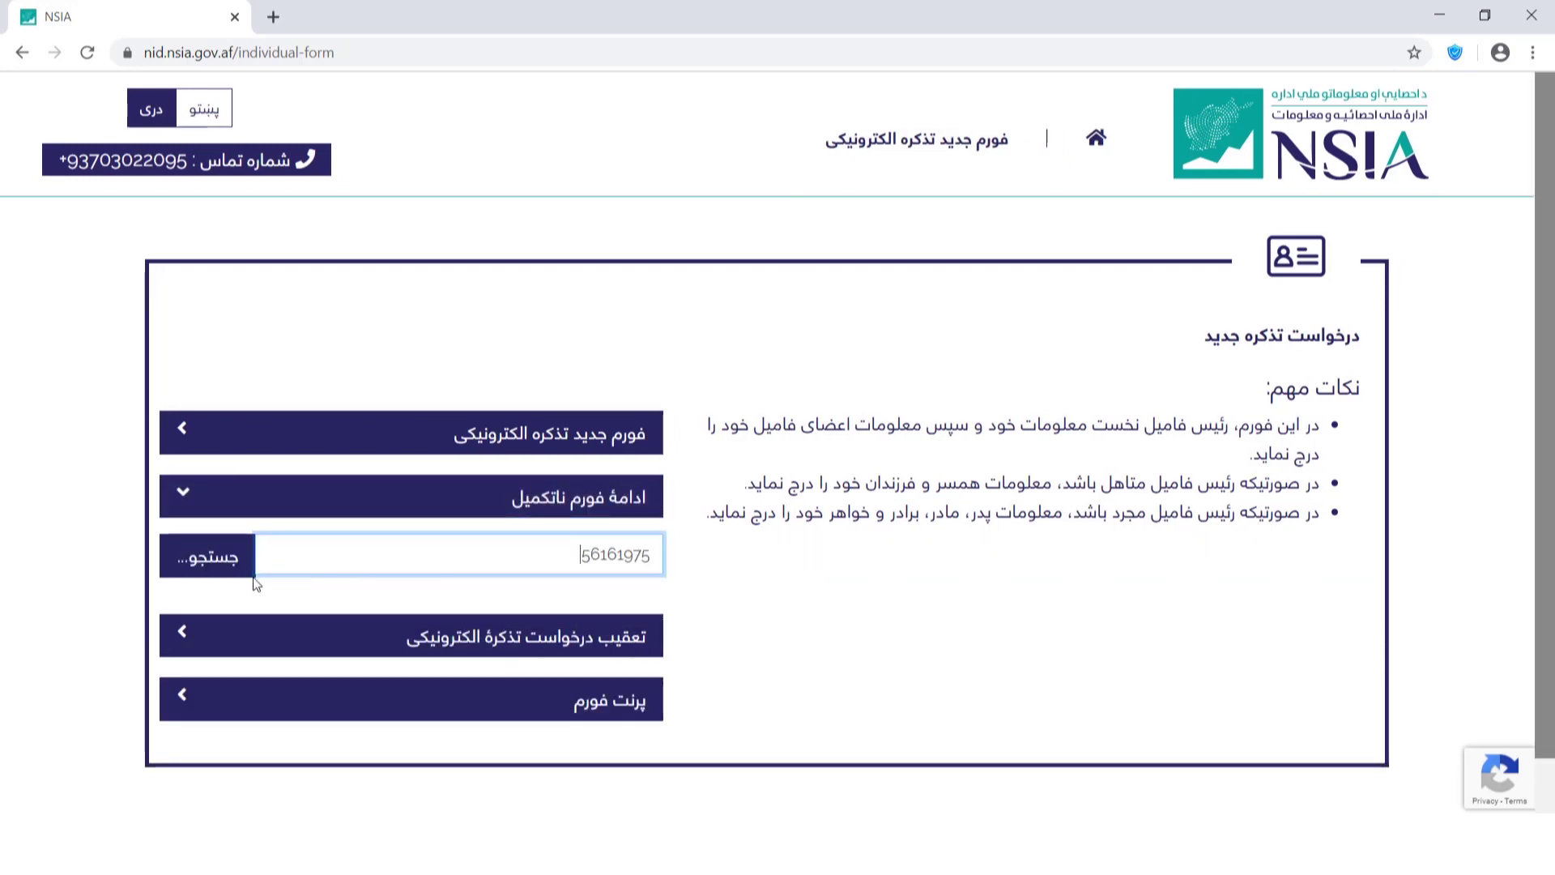
left_click(234, 567)
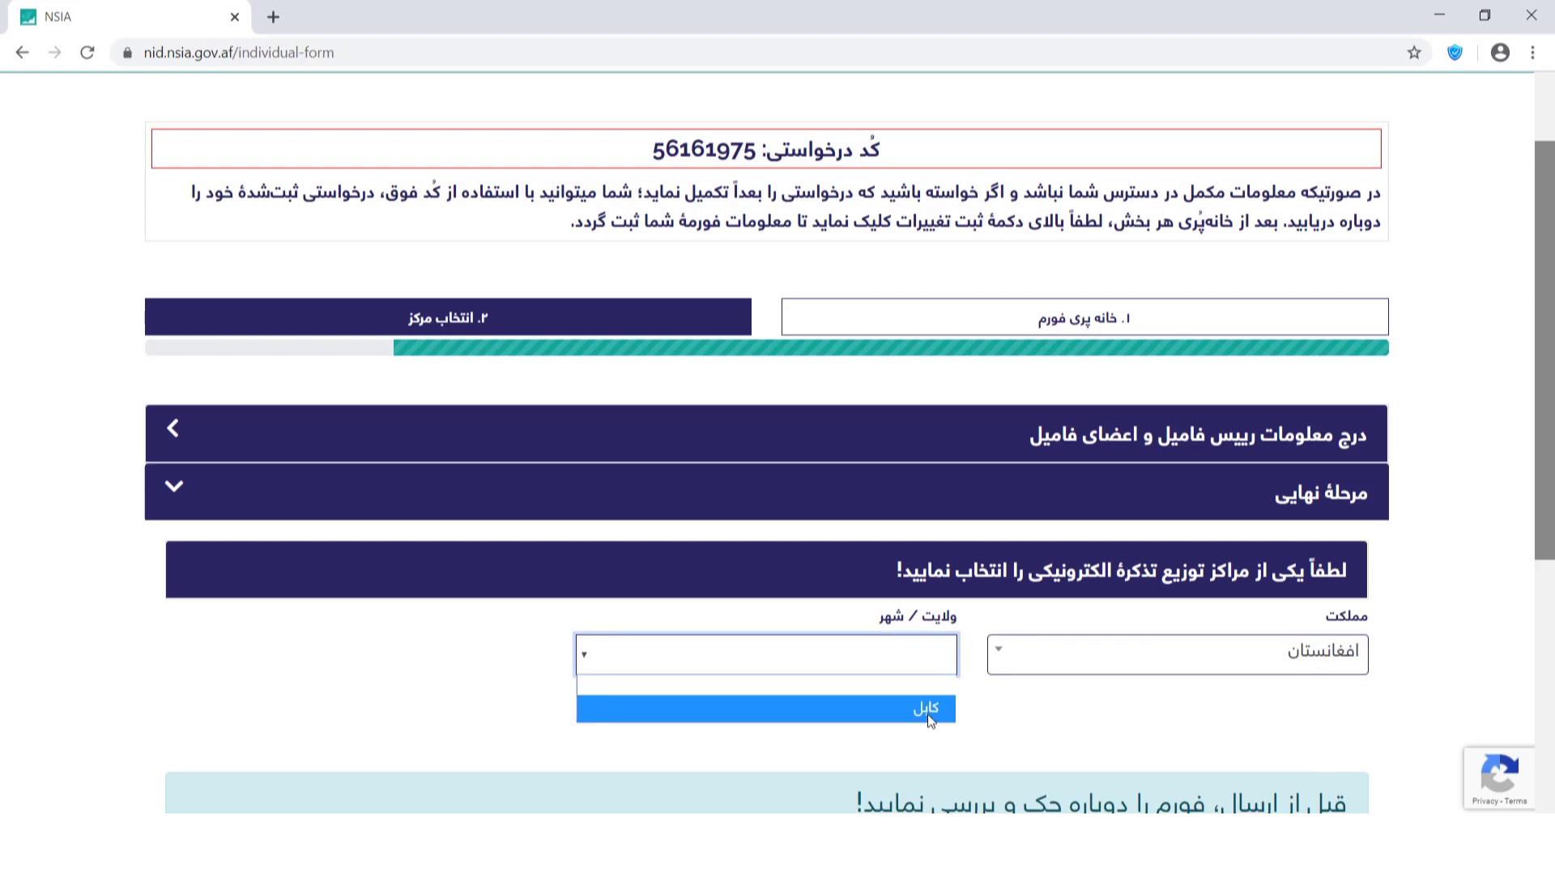
Choose کابل and the distribution centre again, then submit the resumed application.
left_click(926, 710)
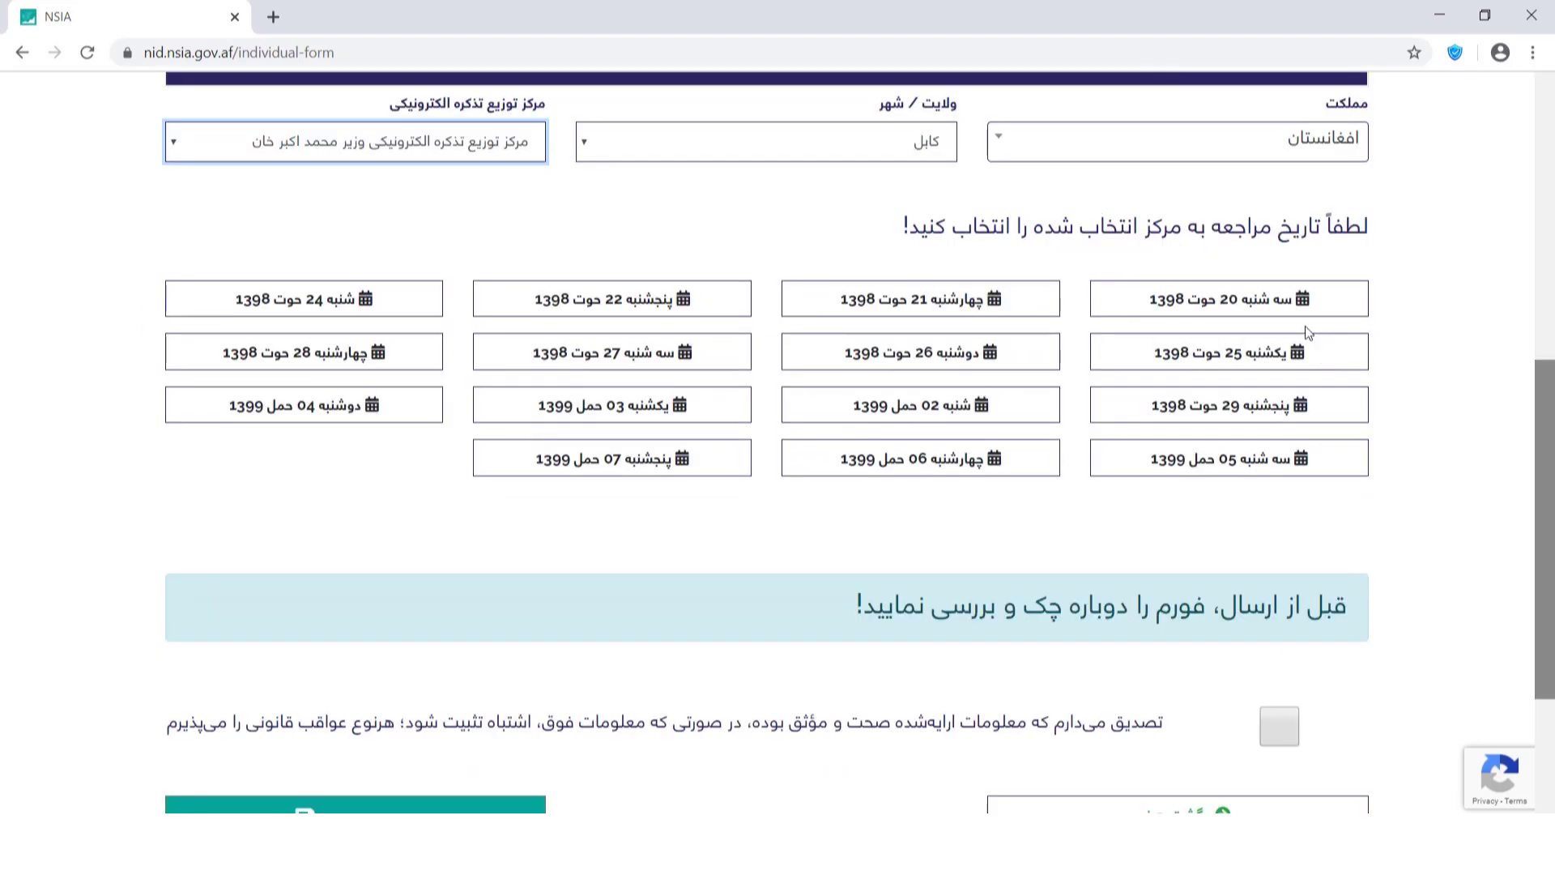
left_click(451, 660)
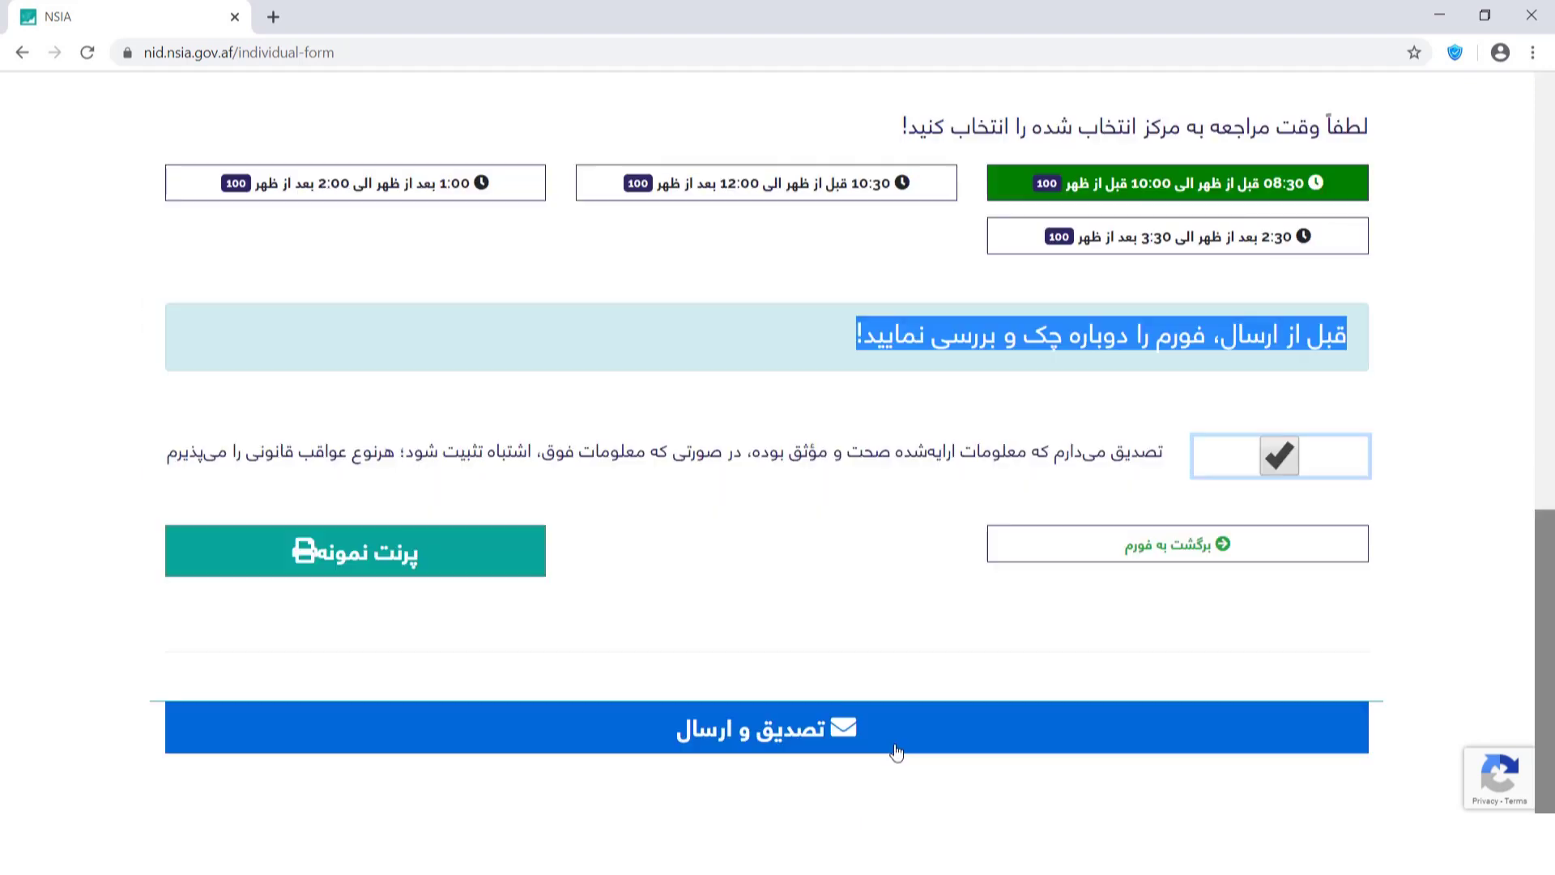
left_click(896, 753)
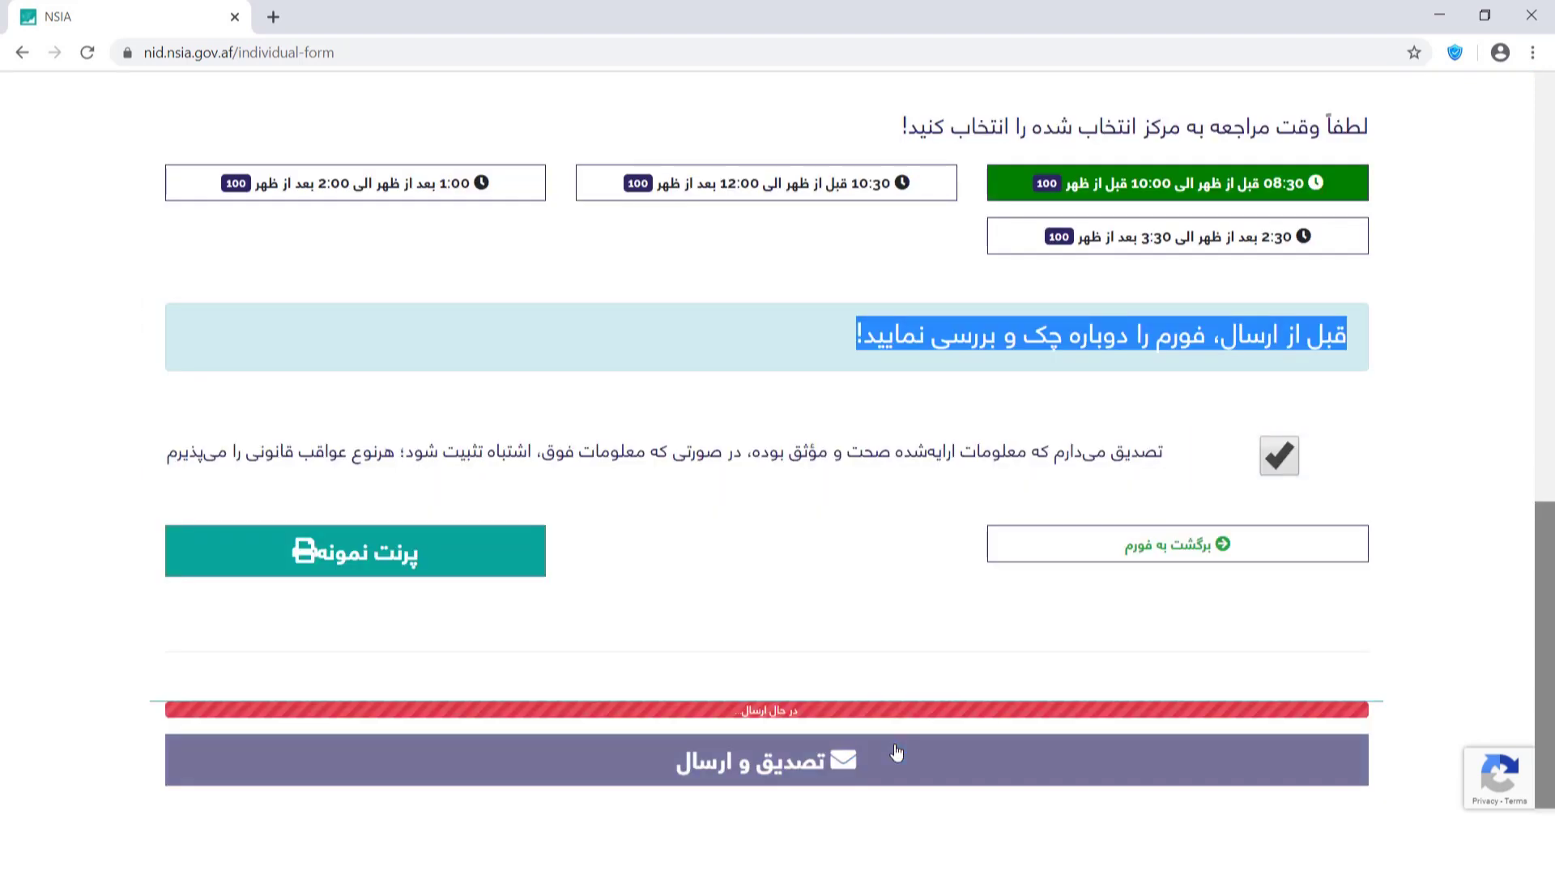